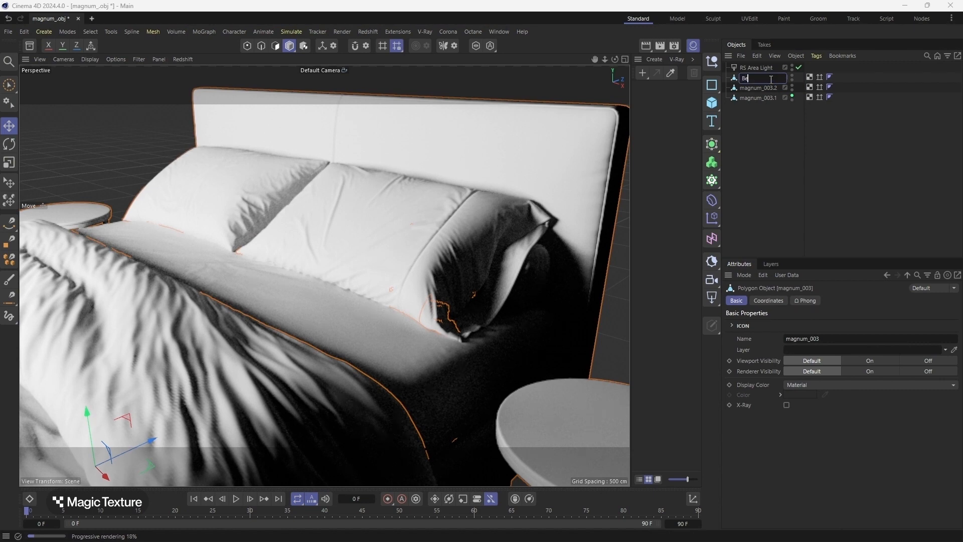
# Rename the objects magnum_003, magnum_003.2 and magnum_003.1 as Bed, Sheets and Pillows respectively.
pyautogui.click(771, 86)
pyautogui.doubleClick(772, 88)
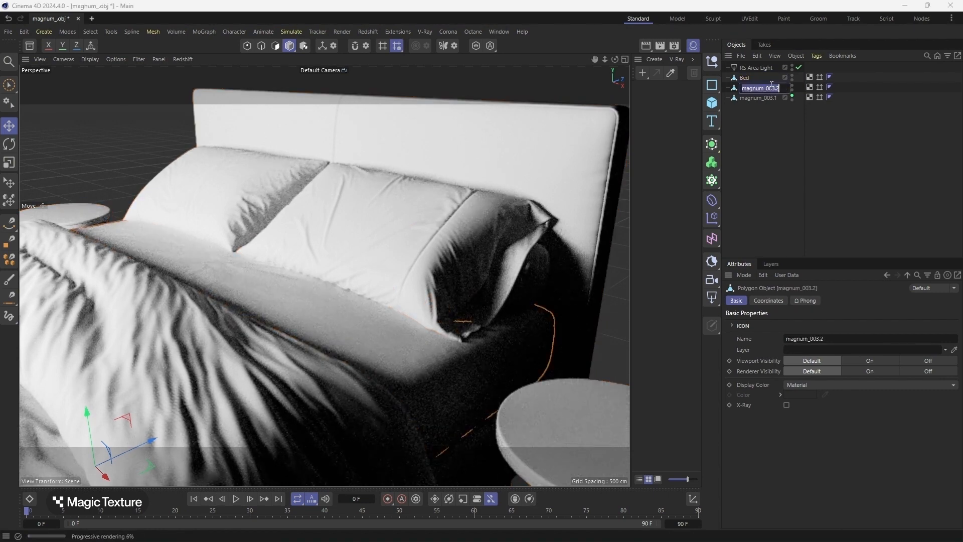
pyautogui.write('Sheets')
pyautogui.press('Return')
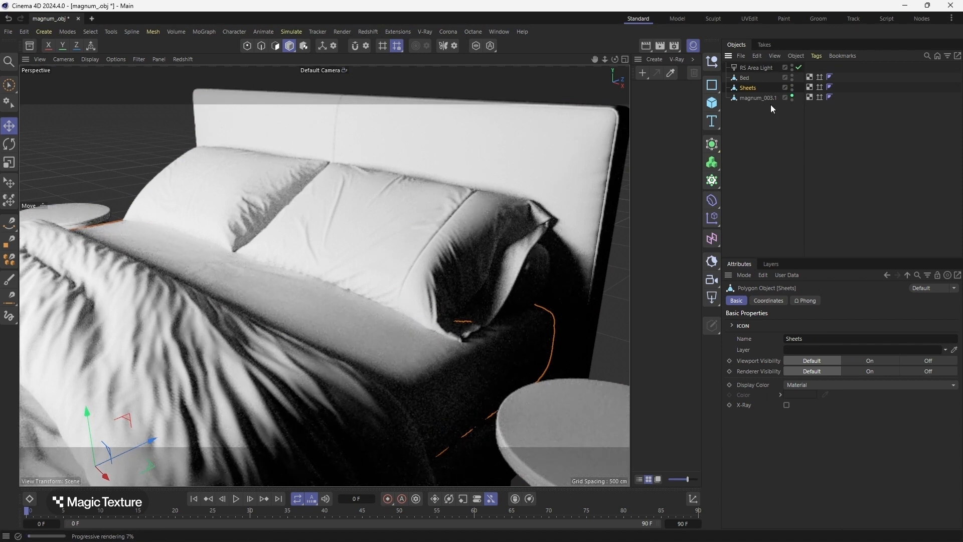
pyautogui.doubleClick(770, 99)
pyautogui.write('Pillows')
pyautogui.press('Return')
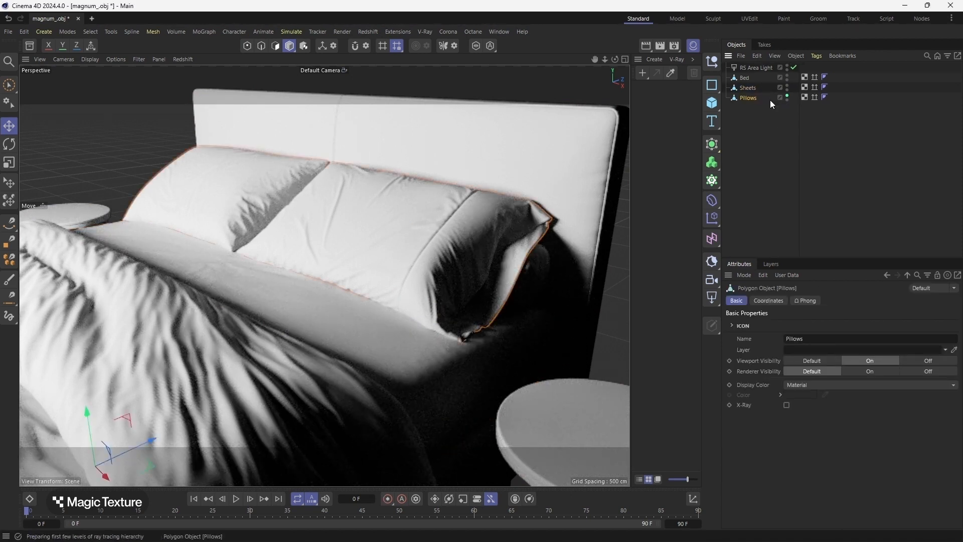
pyautogui.click(801, 194)
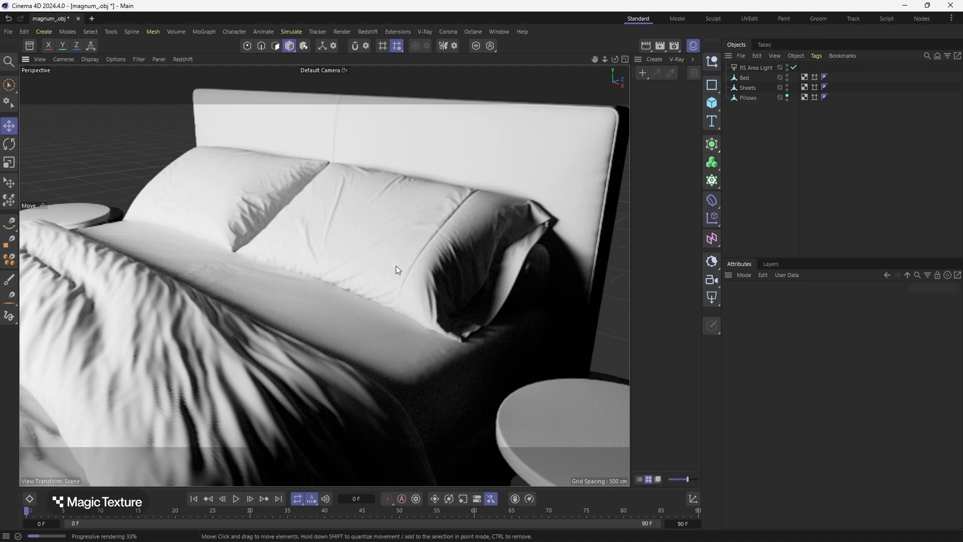
# Enable Auto Sheen (Fabric) with the Standard type in the Magic Texture plugin's import settings.
pyautogui.scroll(-8, 396, 267)
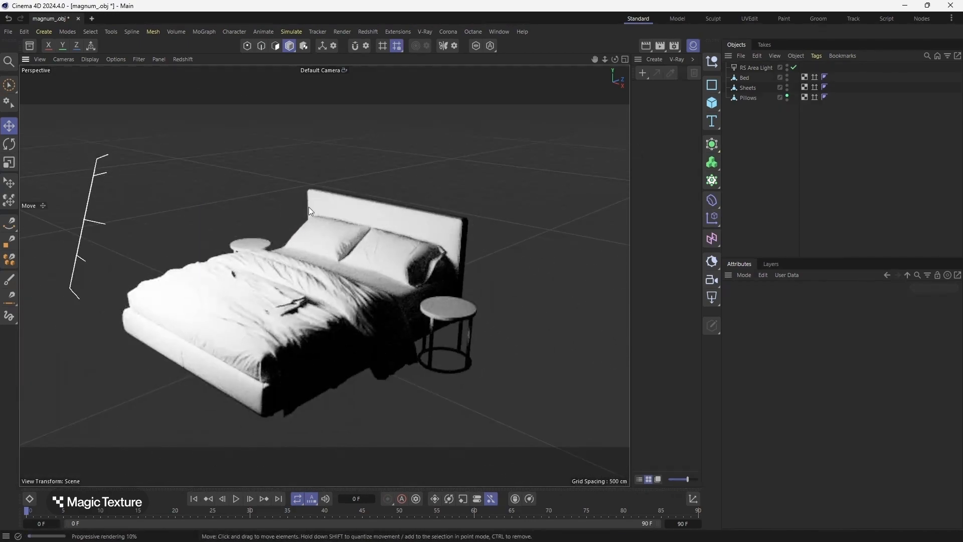
pyautogui.scroll(8, 493, 279)
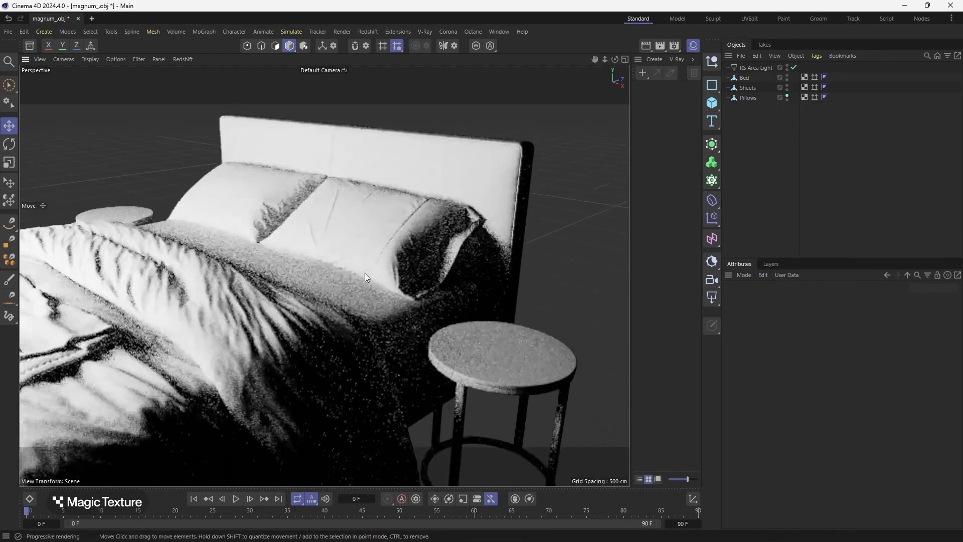
pyautogui.scroll(5, 366, 273)
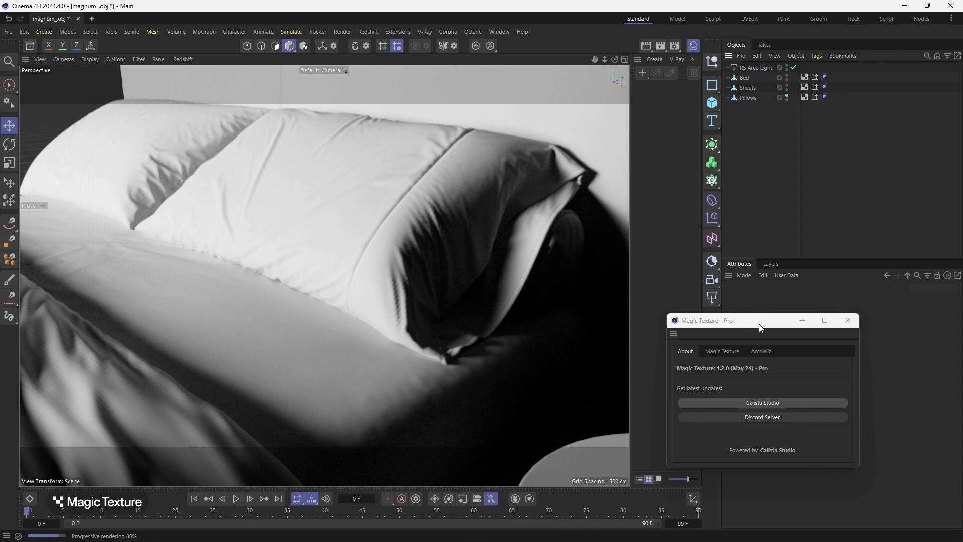
pyautogui.moveTo(761, 327); pyautogui.dragTo(838, 300)
pyautogui.click(800, 325)
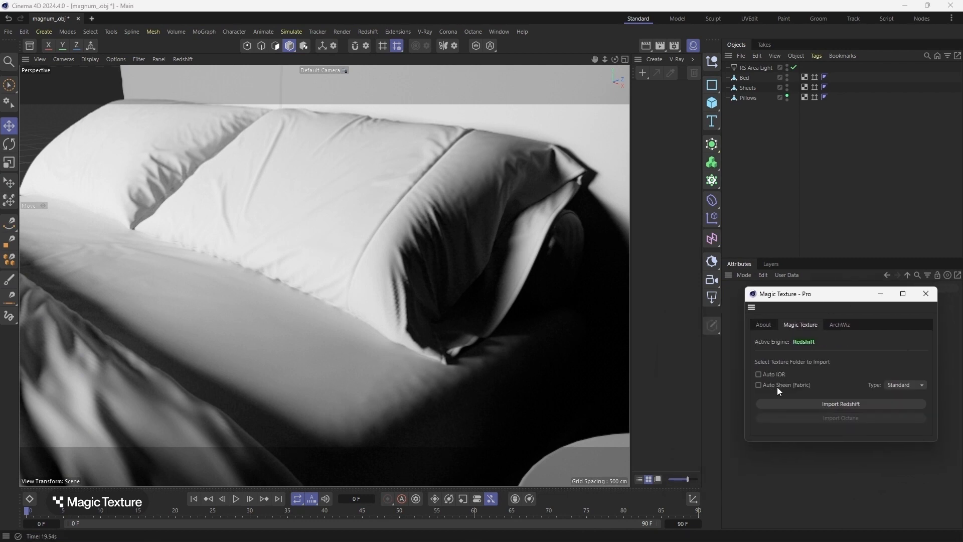
pyautogui.click(778, 388)
pyautogui.click(889, 383)
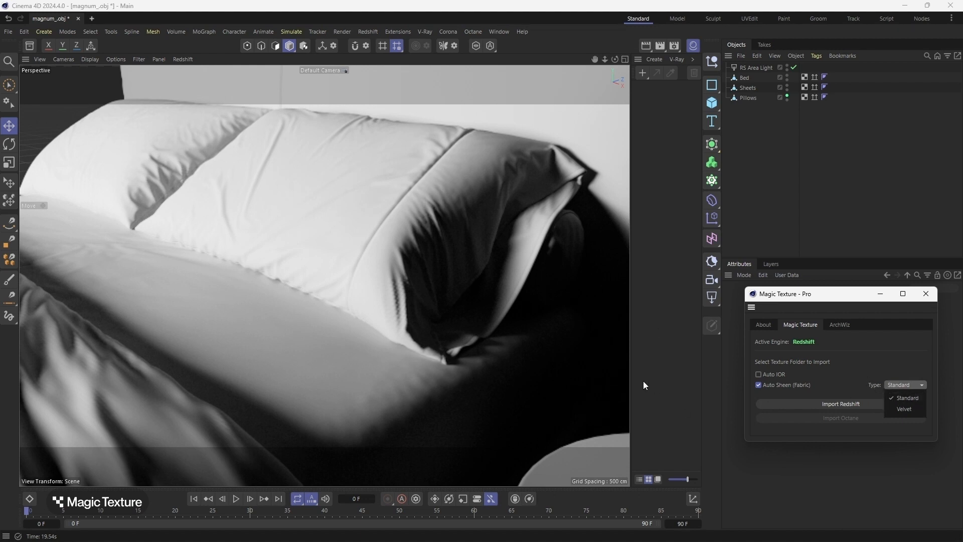
pyautogui.click(865, 374)
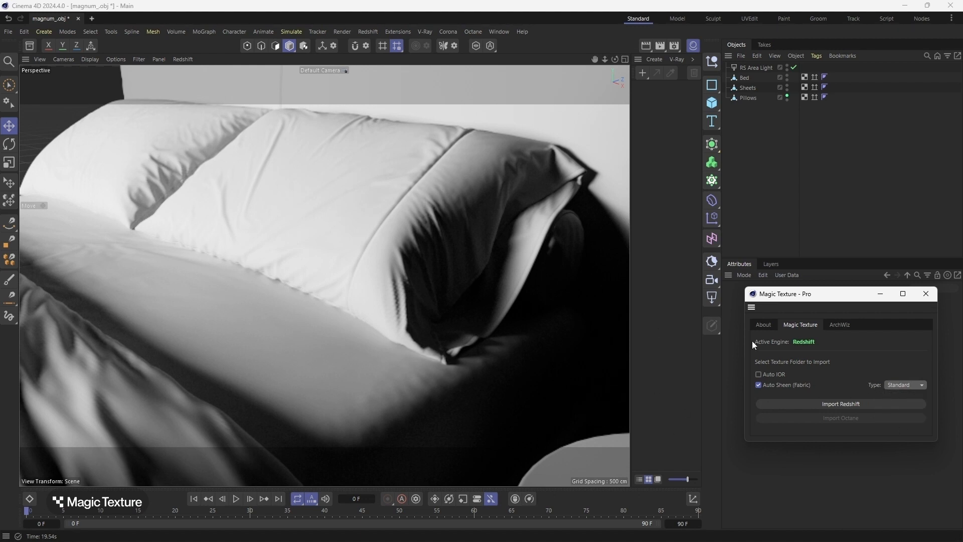
# Examine the texture map files in the Fabric060_2K-JPG folder in File Explorer.
pyautogui.click(798, 407)
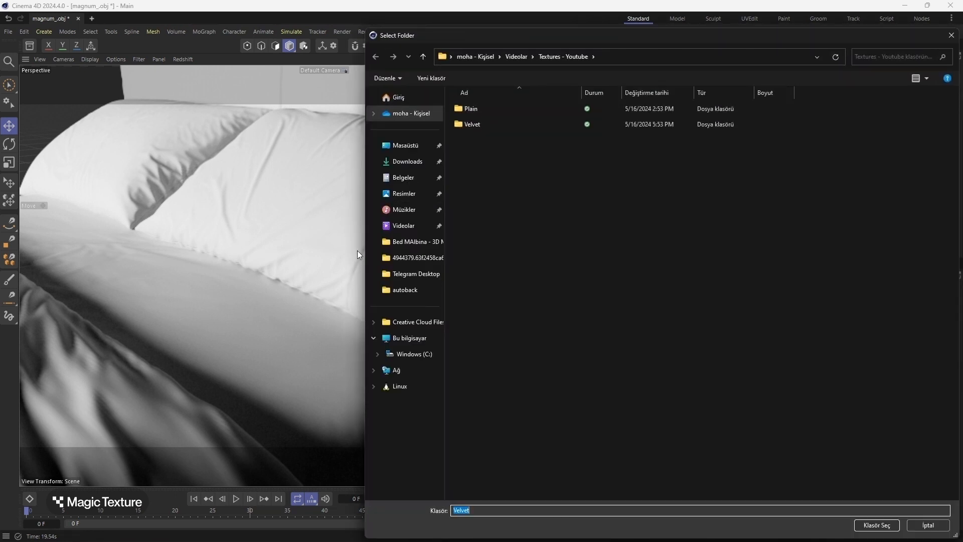
pyautogui.click(928, 525)
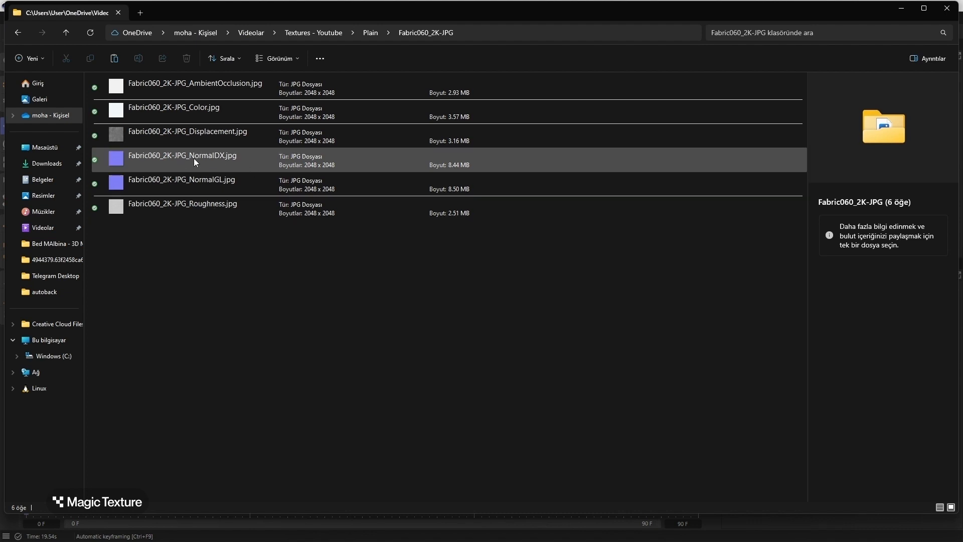
pyautogui.moveTo(426, 311); pyautogui.dragTo(216, 88)
pyautogui.click(261, 236)
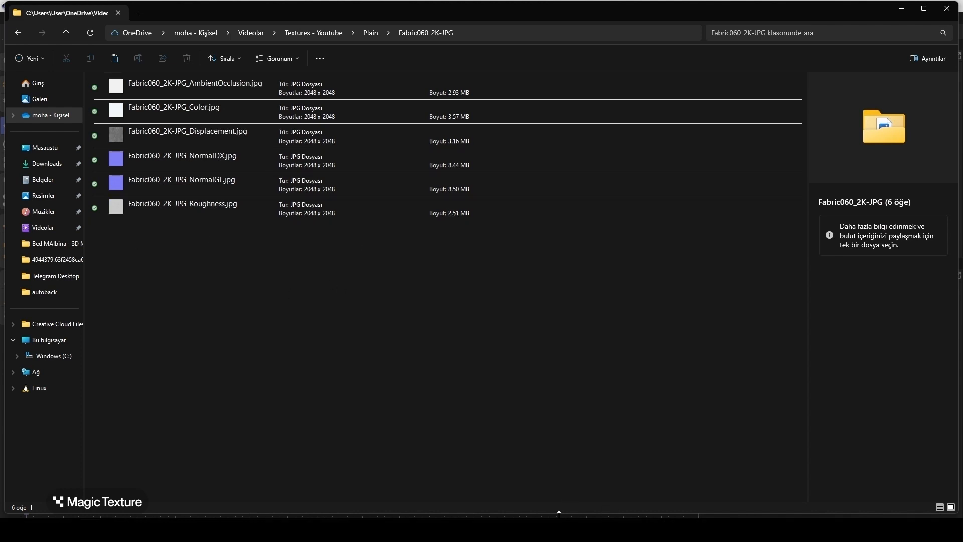
pyautogui.click(617, 485)
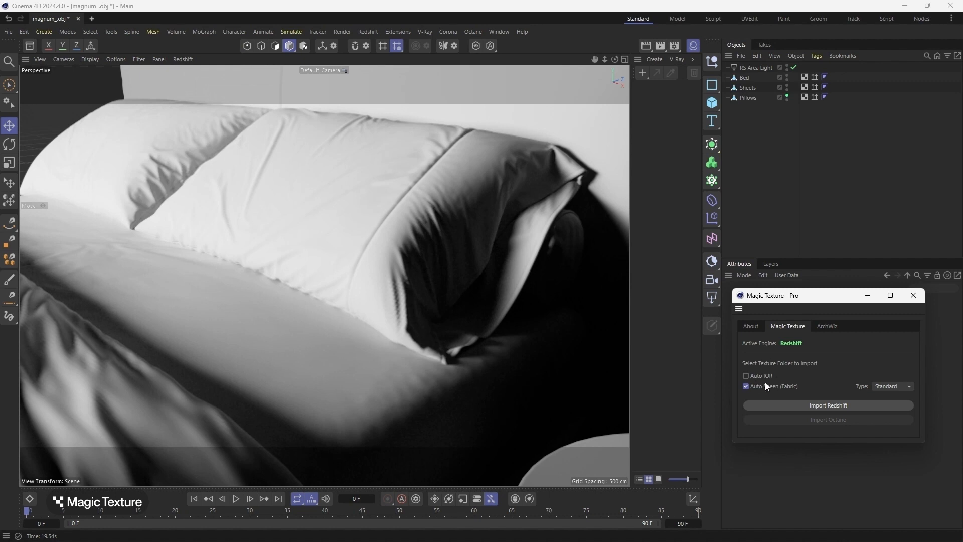
# Import the fabric textures from the Plain folder as a Redshift material using Magic Texture.
pyautogui.click(754, 330)
pyautogui.click(771, 327)
pyautogui.click(801, 407)
pyautogui.doubleClick(467, 109)
pyautogui.click(877, 525)
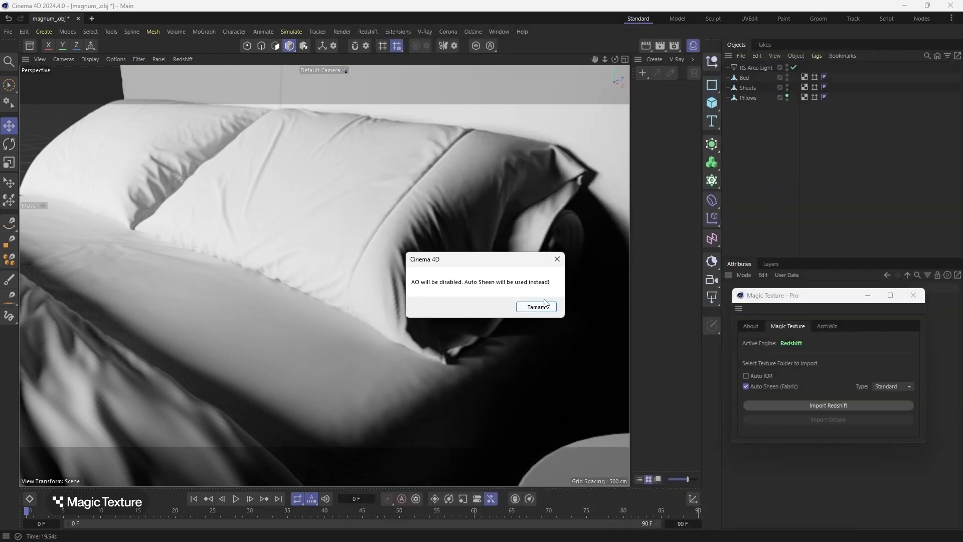
pyautogui.click(536, 307)
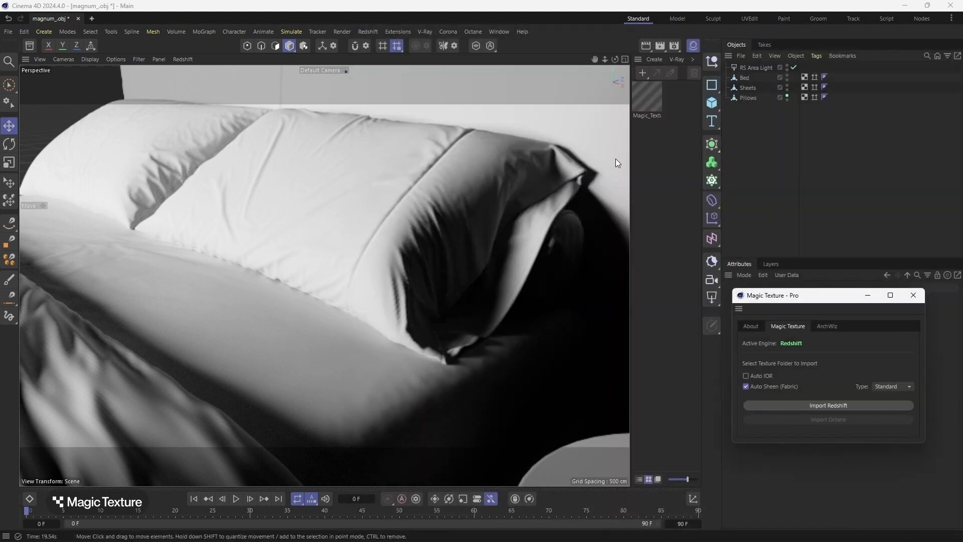
# Examine the Fresnel node and its connections in the Magic_Texture material's node graph.
pyautogui.doubleClick(642, 95)
pyautogui.scroll(-2, 486, 300)
pyautogui.scroll(4, 490, 237)
pyautogui.scroll(-3, 465, 308)
pyautogui.scroll(4, 439, 336)
pyautogui.click(435, 337)
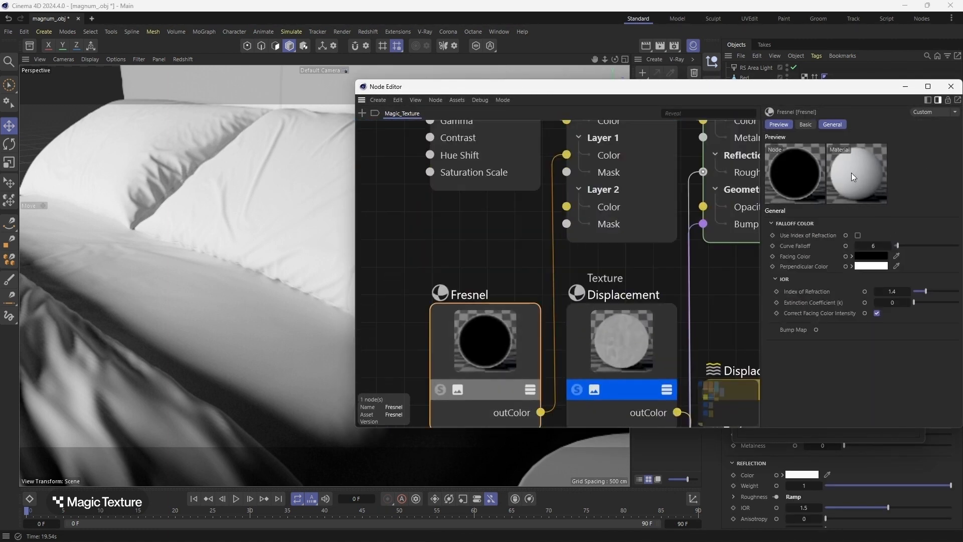
pyautogui.click(951, 86)
# Apply the Magic_Texture material to the Pillows object.
pyautogui.moveTo(658, 119); pyautogui.dragTo(818, 98)
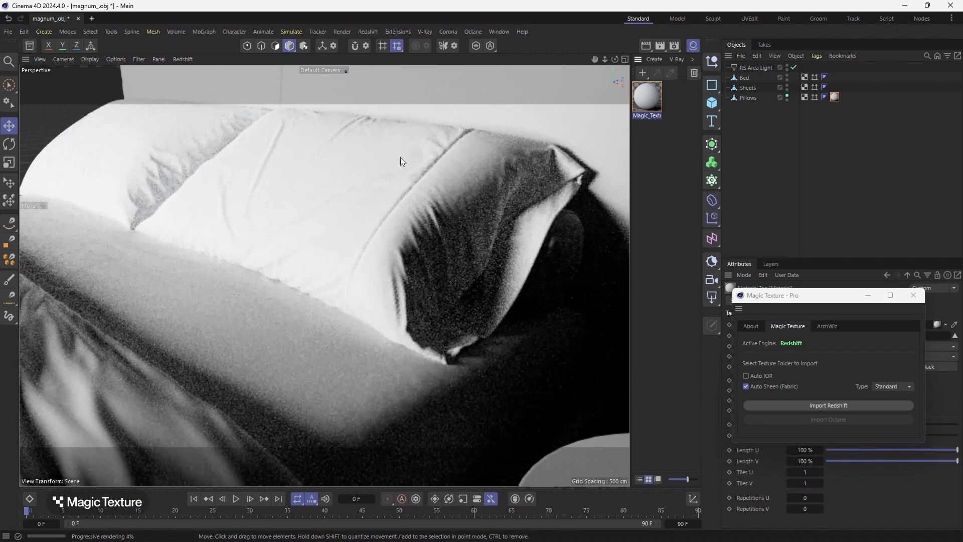
pyautogui.scroll(2, 413, 155)
pyautogui.scroll(3, 384, 227)
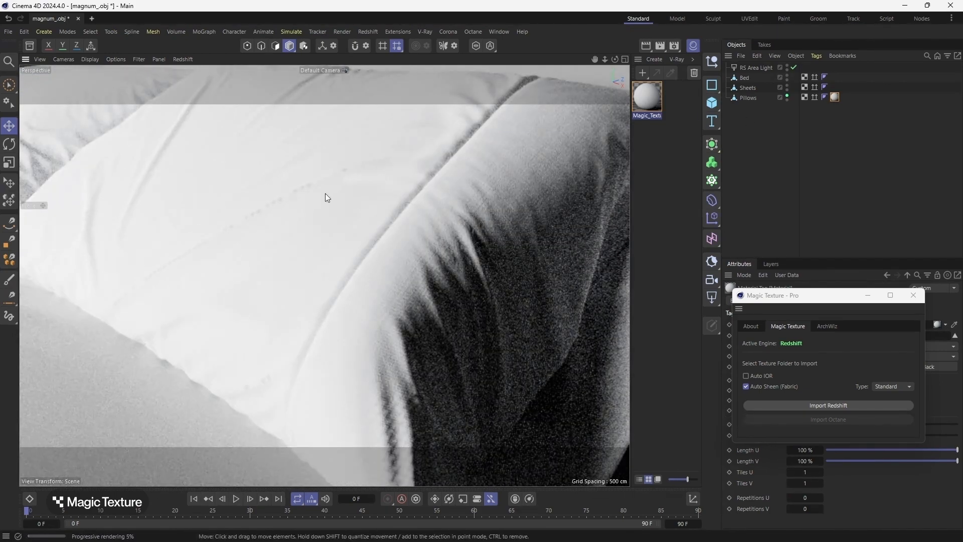
# Examine the UVW and Phong tags of the Pillows object and the fabric's look in the viewport.
pyautogui.click(397, 246)
pyautogui.scroll(-3, 397, 245)
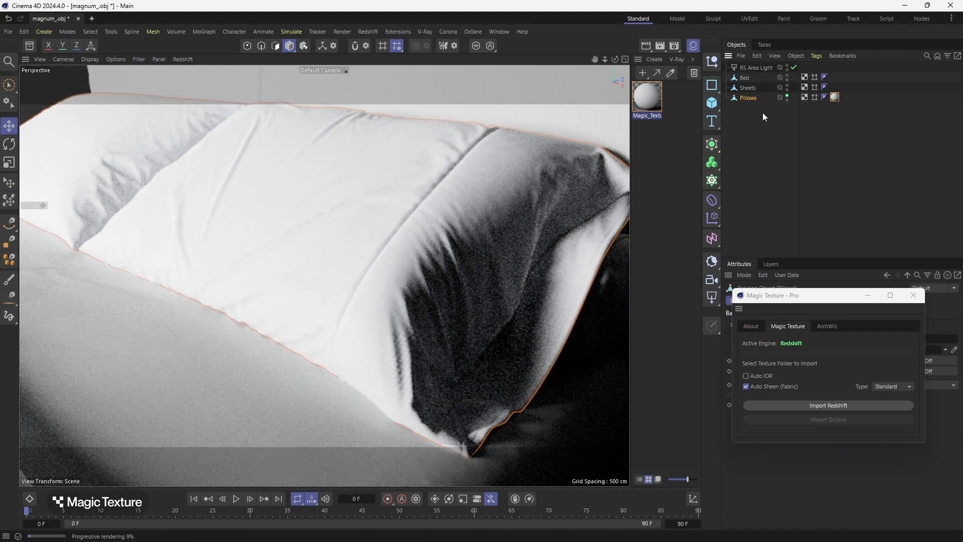
pyautogui.click(806, 97)
pyautogui.moveTo(823, 300); pyautogui.dragTo(699, 422)
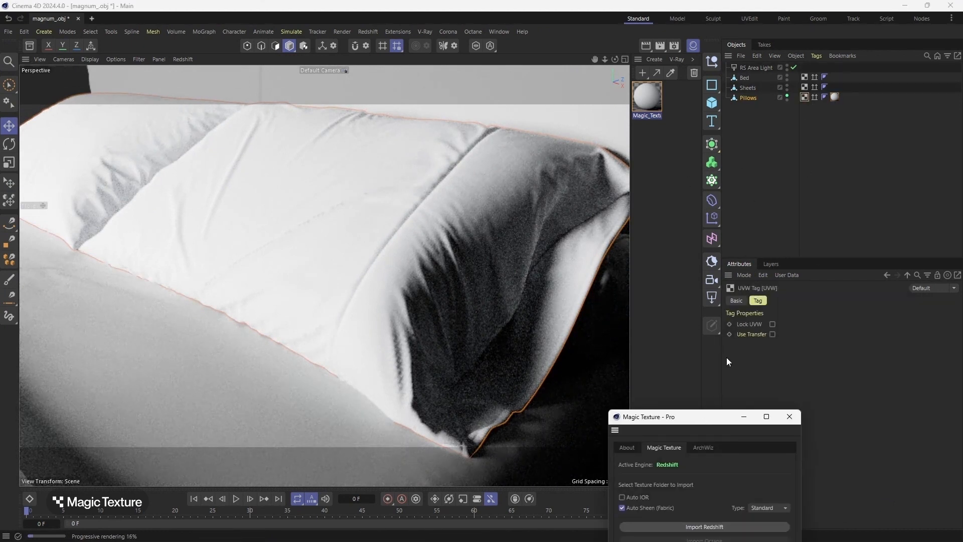
pyautogui.click(826, 98)
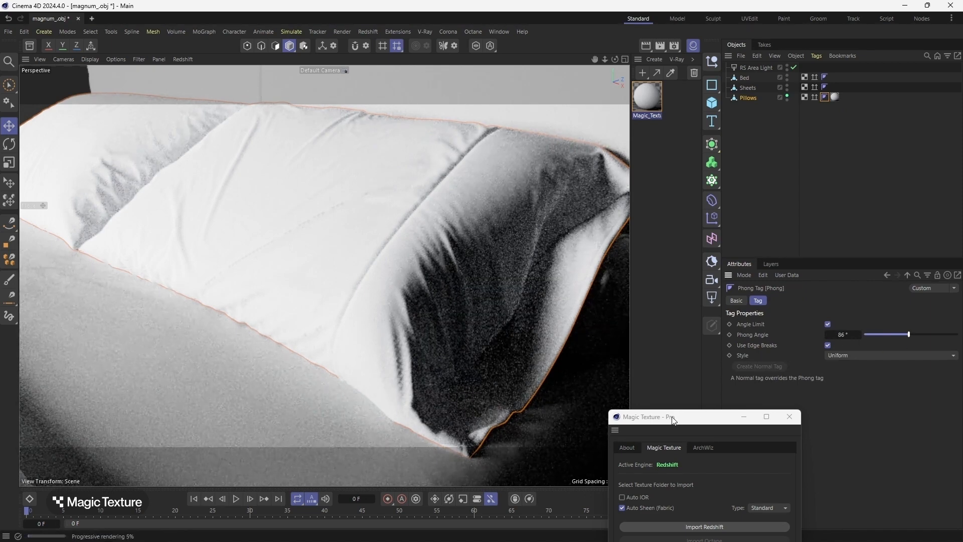
pyautogui.moveTo(671, 423); pyautogui.dragTo(773, 364)
pyautogui.scroll(2, 537, 141)
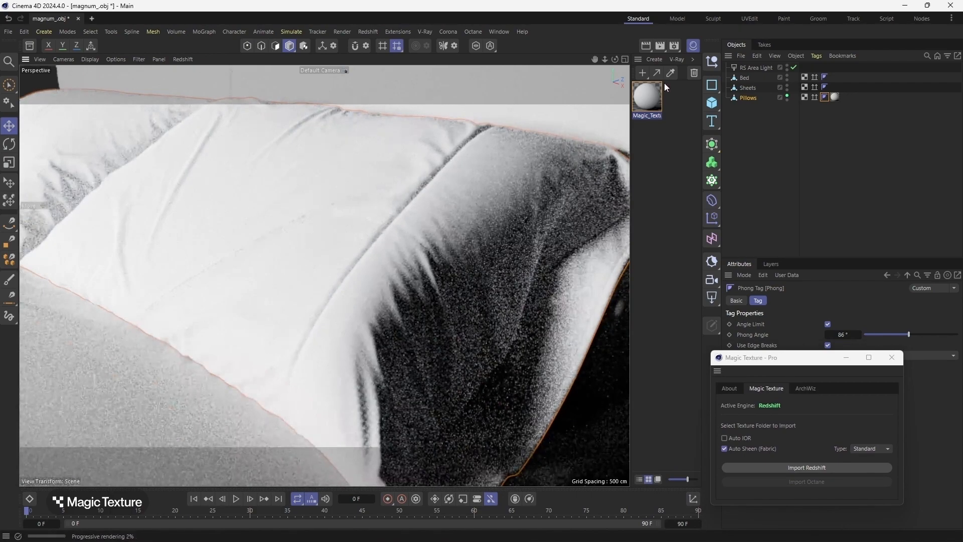
pyautogui.scroll(-2, 365, 270)
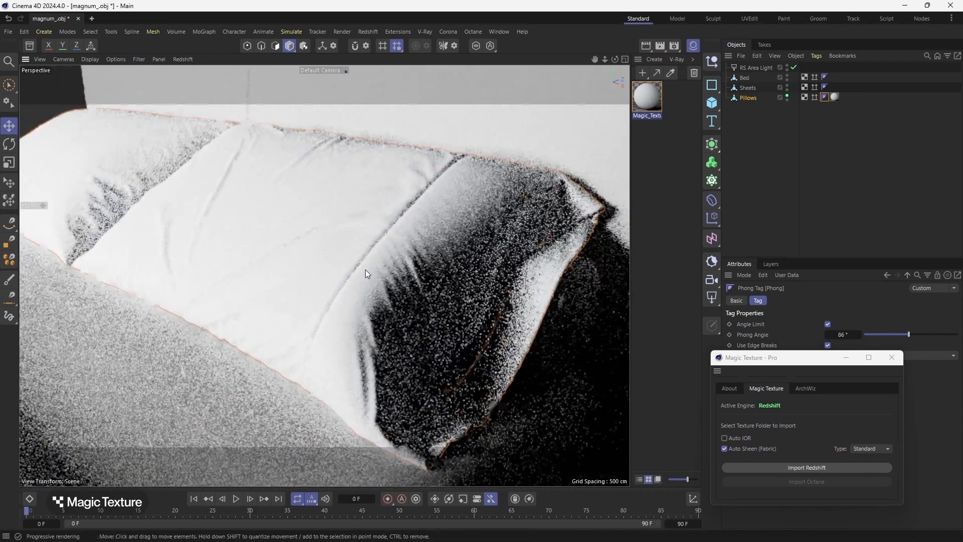
pyautogui.click(891, 172)
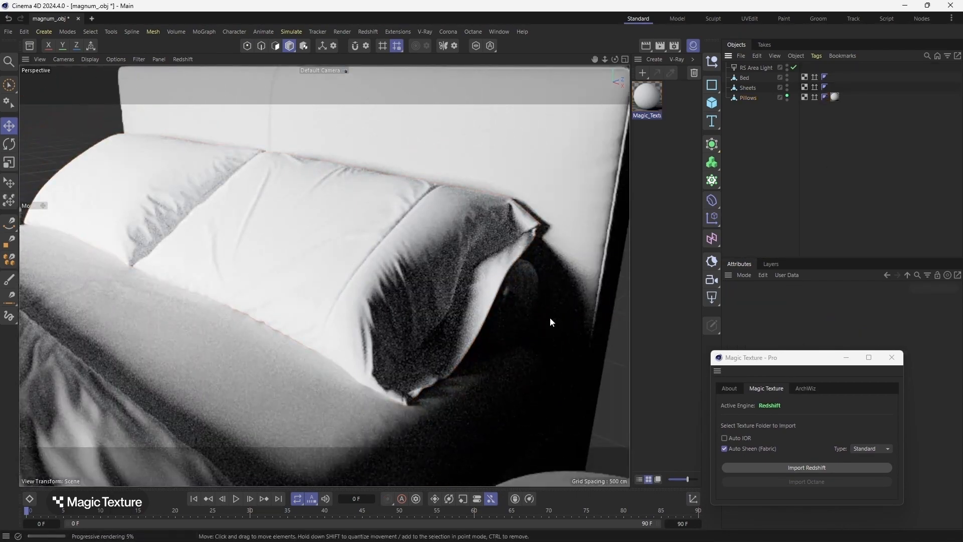
# Apply the Magic_Texture material to the Sheets object as well.
pyautogui.click(339, 415)
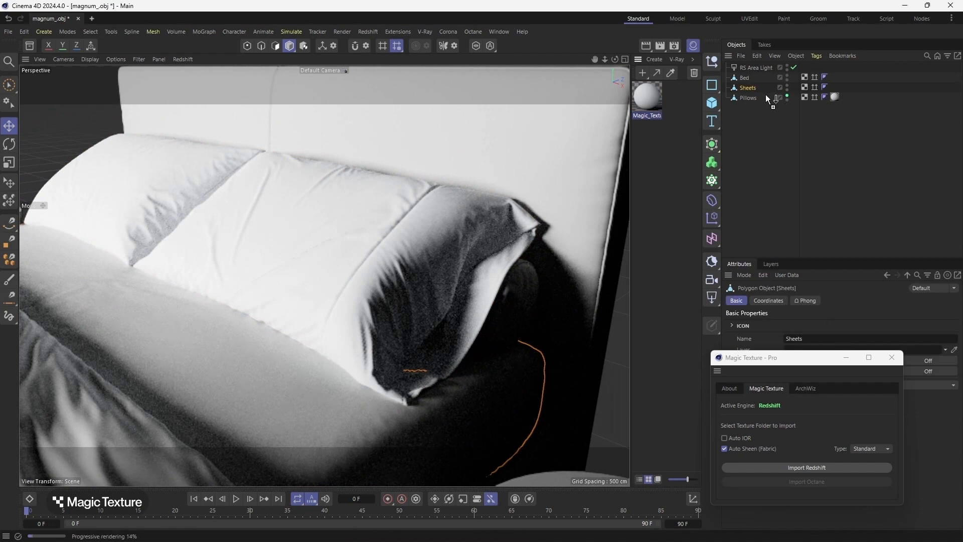
pyautogui.moveTo(755, 93); pyautogui.dragTo(754, 89)
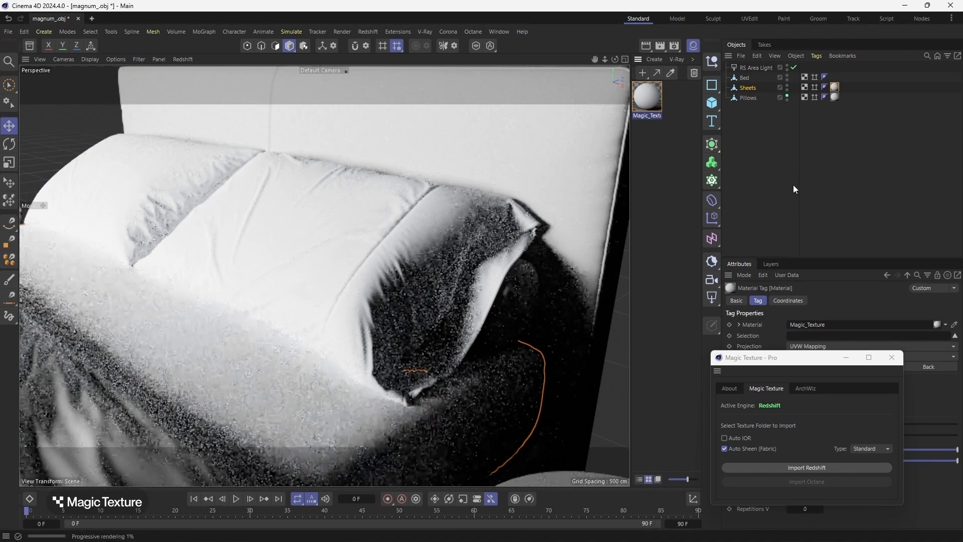
pyautogui.click(812, 234)
pyautogui.scroll(-3, 376, 255)
pyautogui.scroll(4, 376, 258)
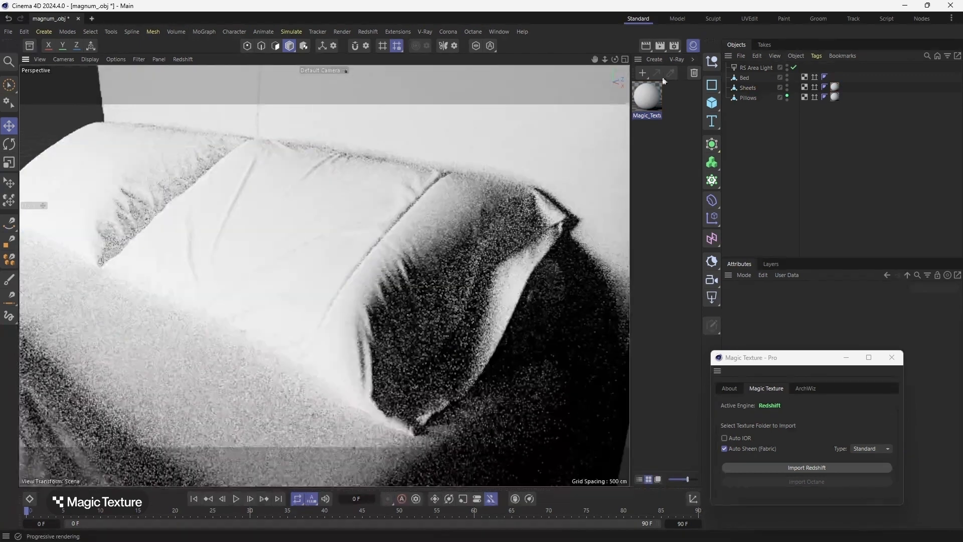
# Open the Magic_Texture material's node graph and move the Base Color texture node farther away from the Color Correct node.
pyautogui.doubleClick(653, 92)
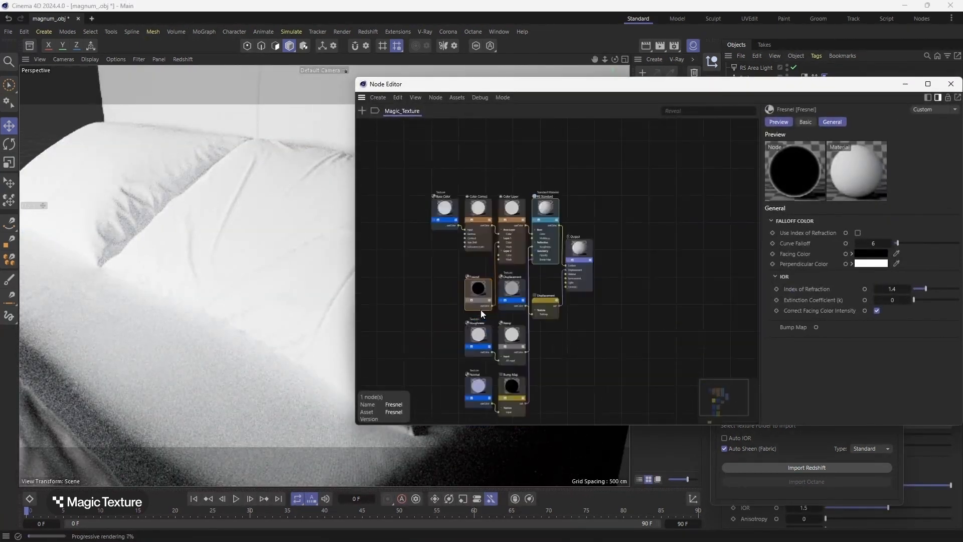
pyautogui.scroll(-3, 447, 232)
pyautogui.scroll(6, 391, 191)
pyautogui.moveTo(588, 200); pyautogui.dragTo(420, 185)
pyautogui.scroll(-4, 567, 181)
pyautogui.scroll(3, 552, 216)
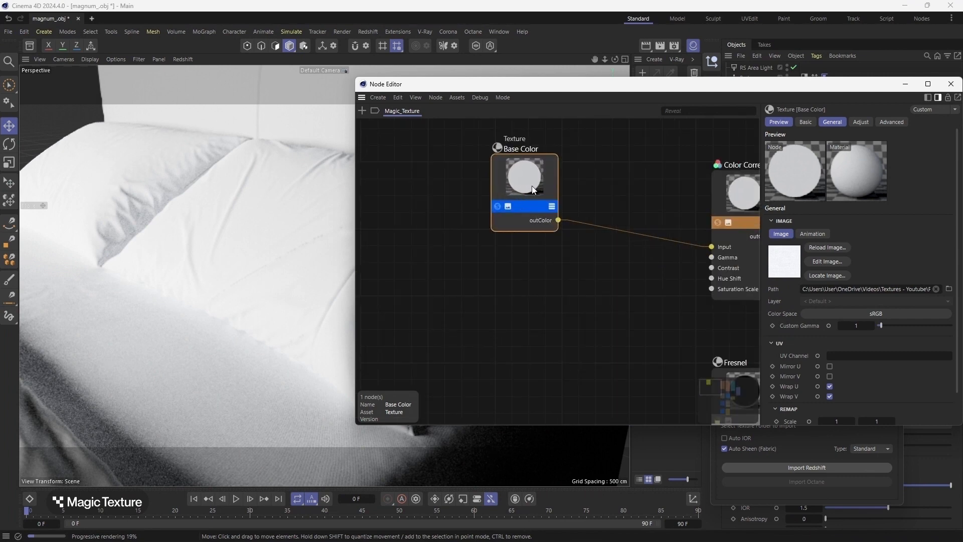
# Add a Color Mix node and place it between the Base Color and Color Correct nodes.
pyautogui.click(626, 274)
pyautogui.rightClick(627, 277)
pyautogui.click(544, 308)
pyautogui.click(362, 111)
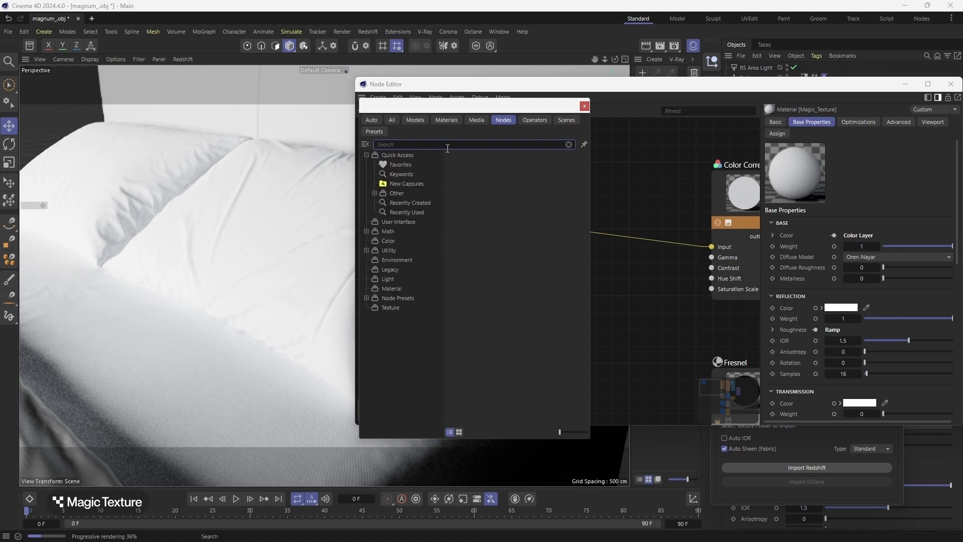
pyautogui.write('mix')
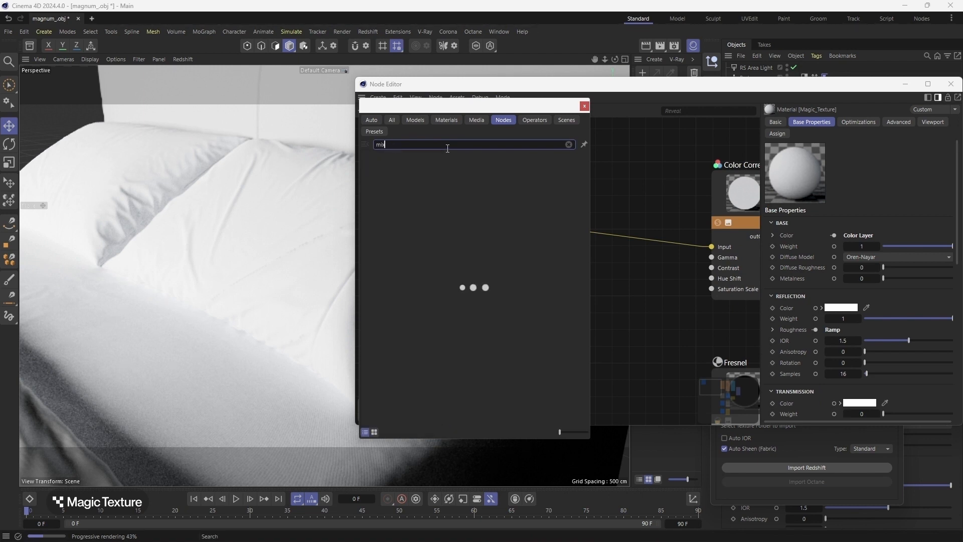
pyautogui.doubleClick(429, 163)
pyautogui.moveTo(621, 269); pyautogui.dragTo(623, 226)
# Route Base Color through Input 1 of the Color Mix node into the Color Correct node's Input.
pyautogui.moveTo(711, 247)
pyautogui.mouseDown()
pyautogui.moveTo(610, 260)
pyautogui.moveTo(709, 247)
pyautogui.mouseUp()
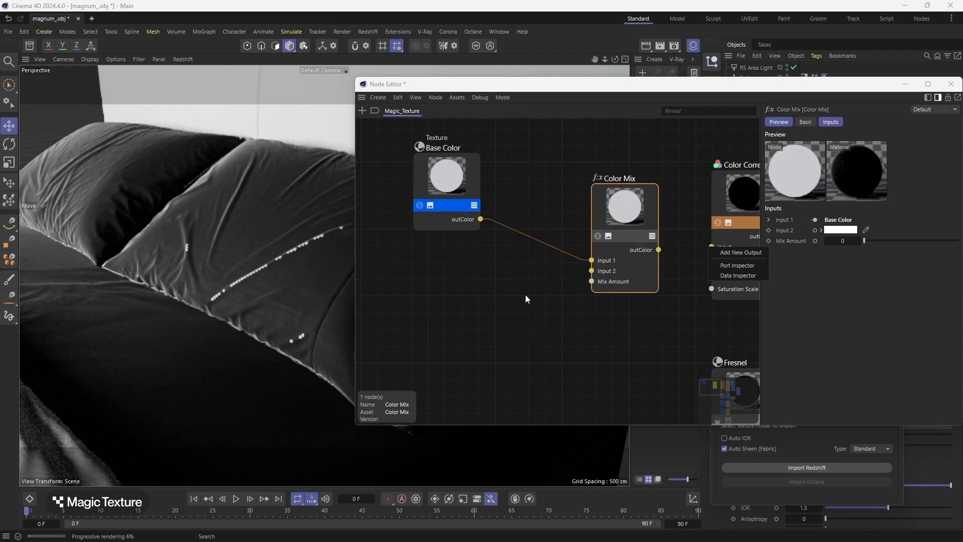
pyautogui.click(657, 250)
pyautogui.moveTo(708, 248); pyautogui.dragTo(711, 247)
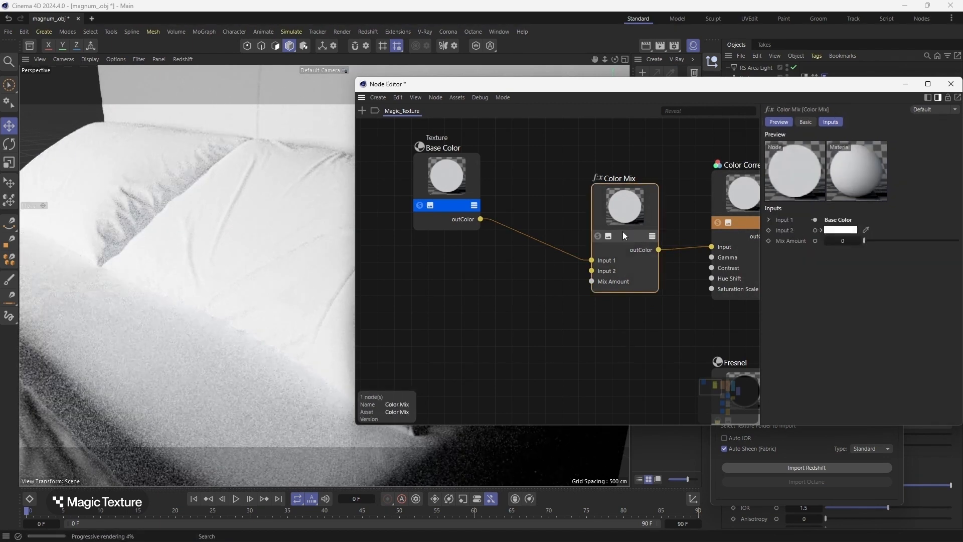
# Set the Color Mix node's Input 2 to red (RGB 169, 12, 12) and its Mix Amount to 1.
pyautogui.click(833, 233)
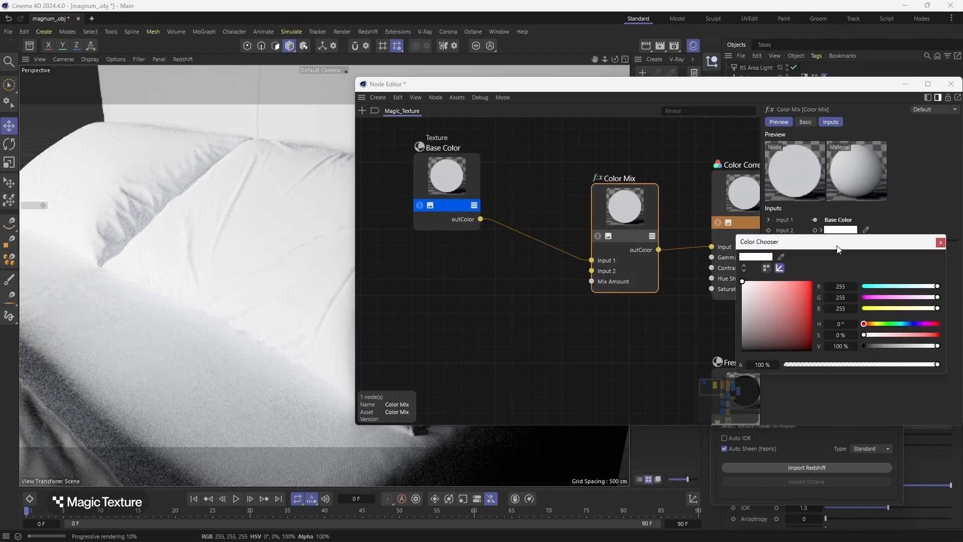
pyautogui.click(806, 304)
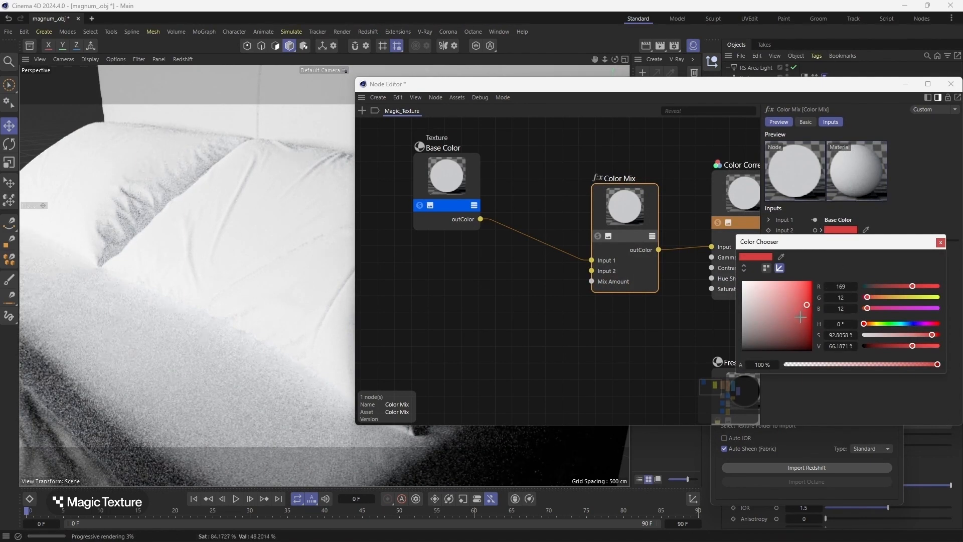
pyautogui.click(940, 244)
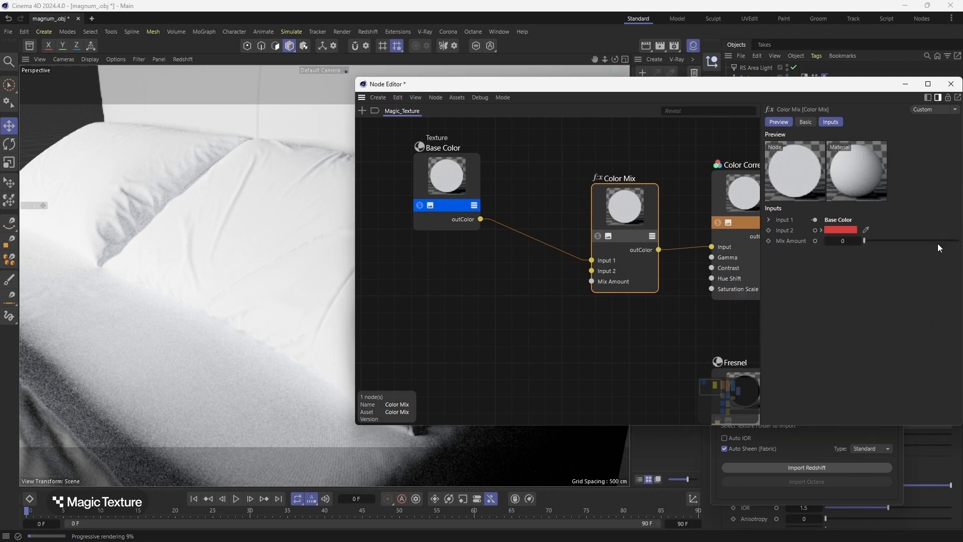
pyautogui.moveTo(896, 242); pyautogui.dragTo(960, 241)
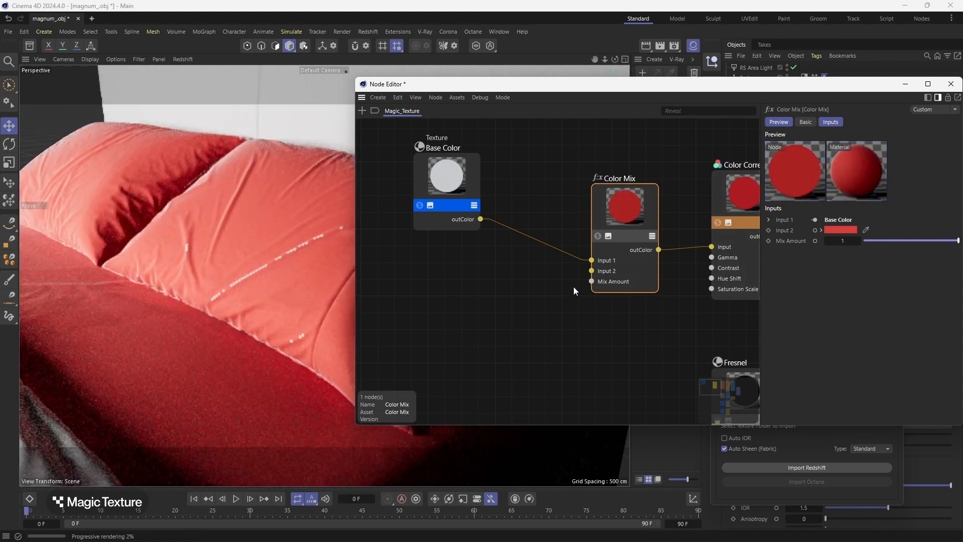
# Examine the tinted fabric on the pillows and sheets from several distances, including the seams and weave.
pyautogui.scroll(-2, 170, 254)
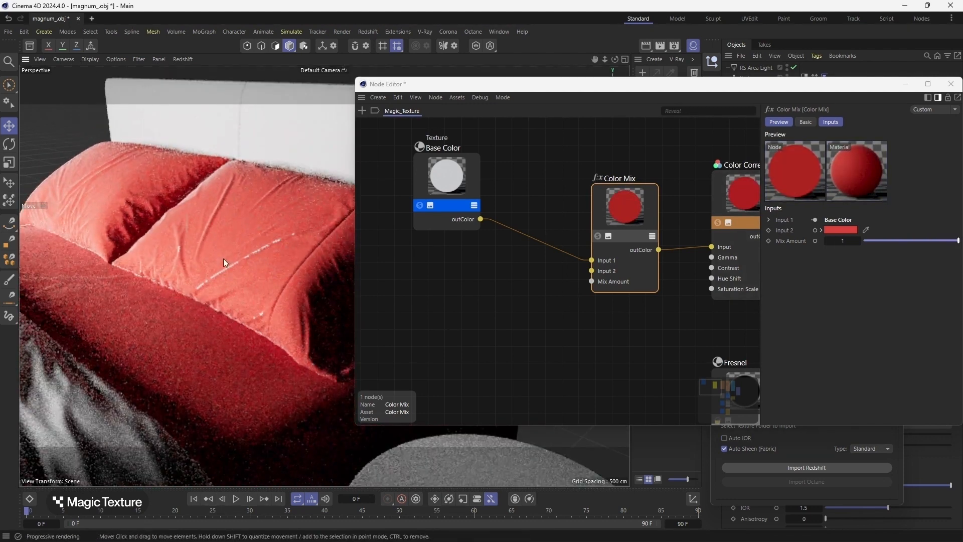
pyautogui.scroll(2, 313, 306)
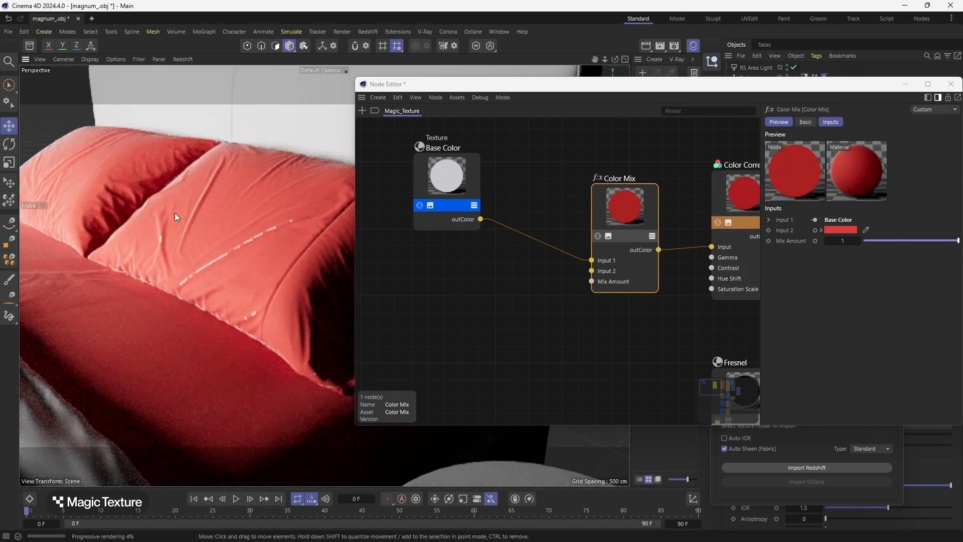
pyautogui.scroll(1, 175, 216)
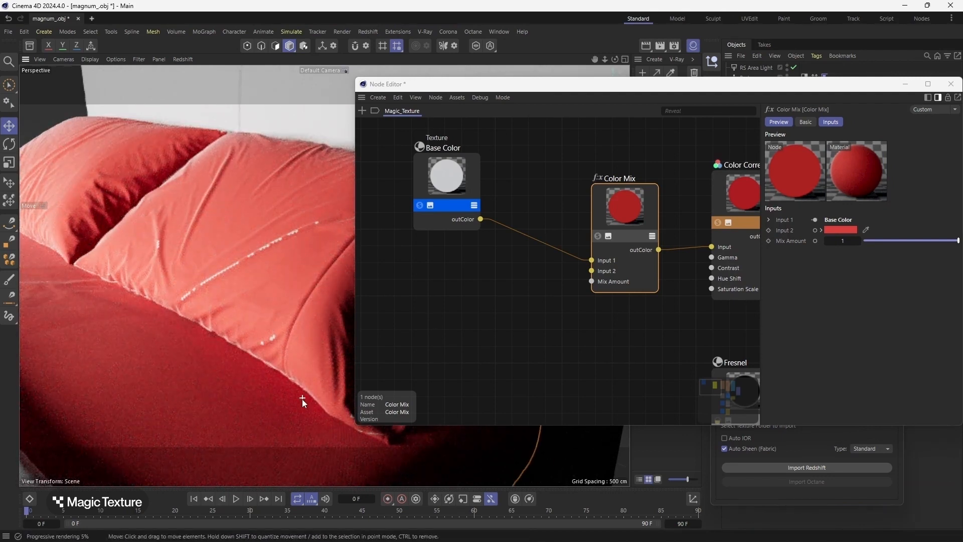
pyautogui.scroll(-1, 266, 315)
pyautogui.scroll(4, 232, 309)
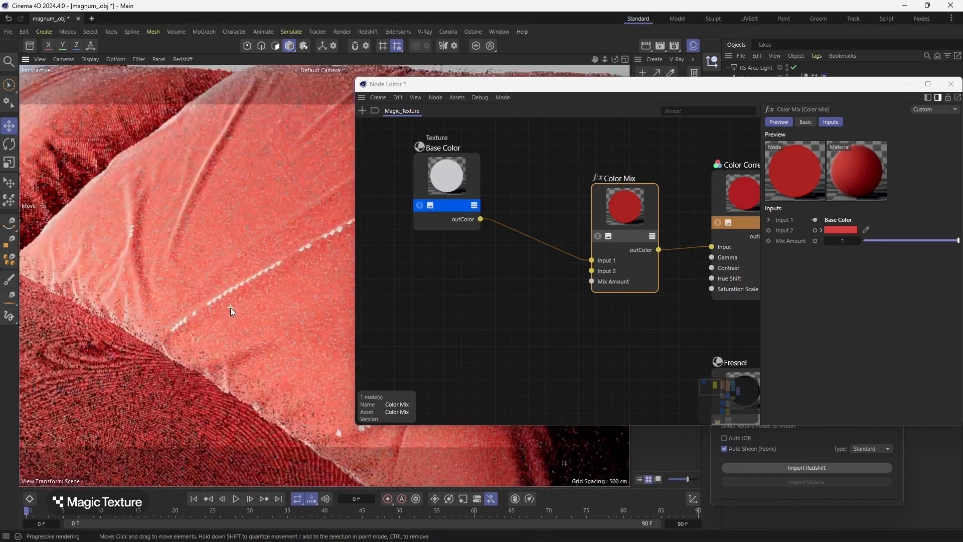
pyautogui.scroll(-3, 193, 297)
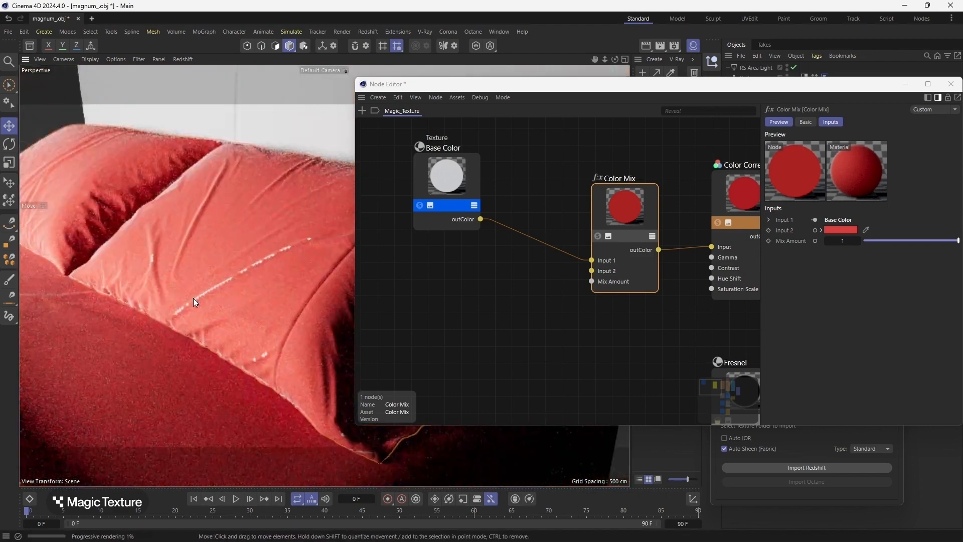
pyautogui.scroll(2, 28, 182)
pyautogui.scroll(2, 28, 182)
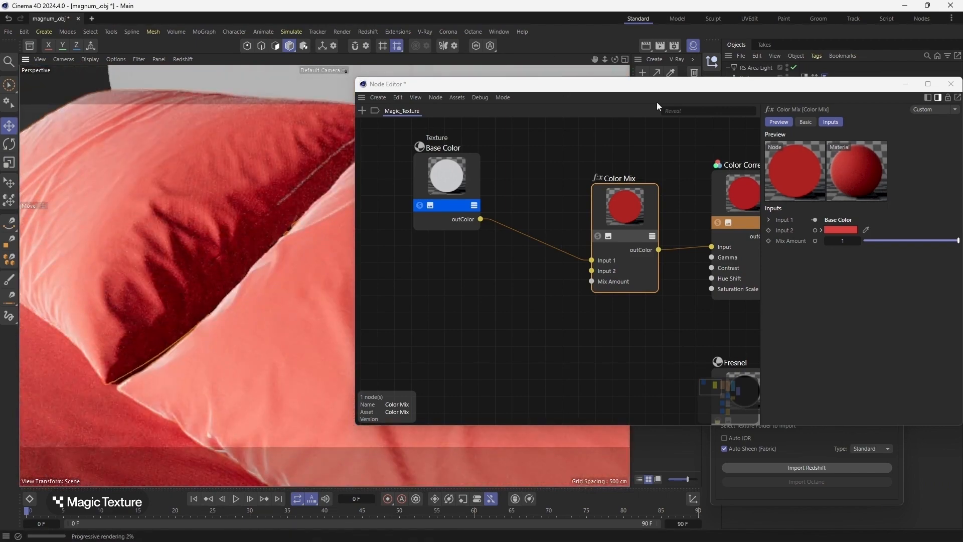
pyautogui.moveTo(595, 59); pyautogui.dragTo(595, 60)
pyautogui.keyDown('alt'); pyautogui.moveTo(47, 172); pyautogui.dragTo(282, 211, button='middle'); pyautogui.keyUp('alt')
pyautogui.scroll(2, 223, 260)
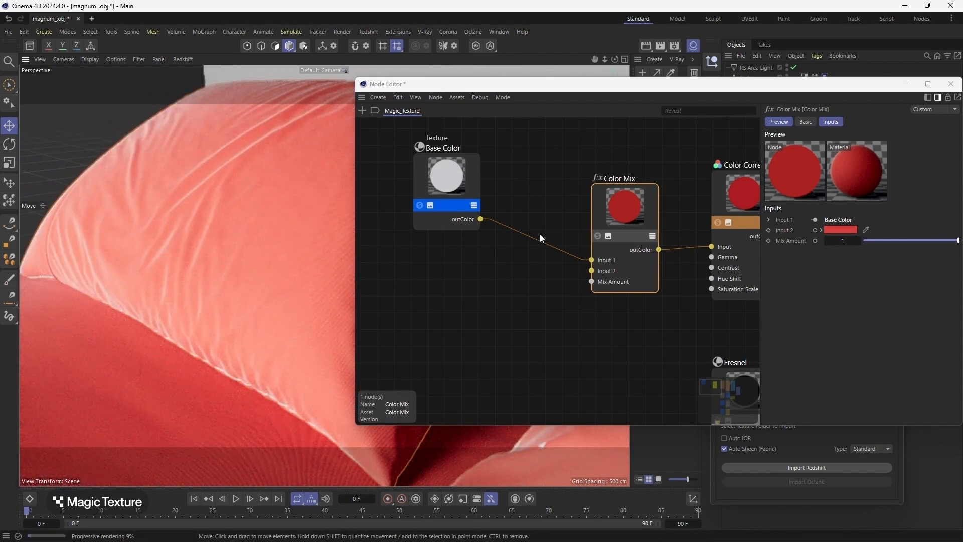
# Darken the Color Mix node's Input 2 to deep red (RGB 53, 1, 1) and close the node editor.
pyautogui.click(420, 285)
pyautogui.scroll(-3, 444, 264)
pyautogui.scroll(4, 533, 239)
pyautogui.click(533, 239)
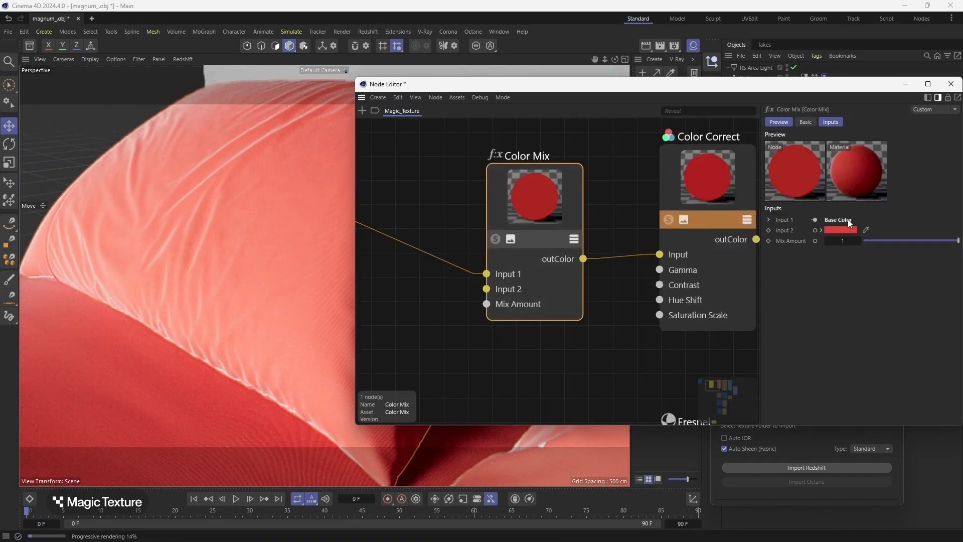
pyautogui.click(841, 230)
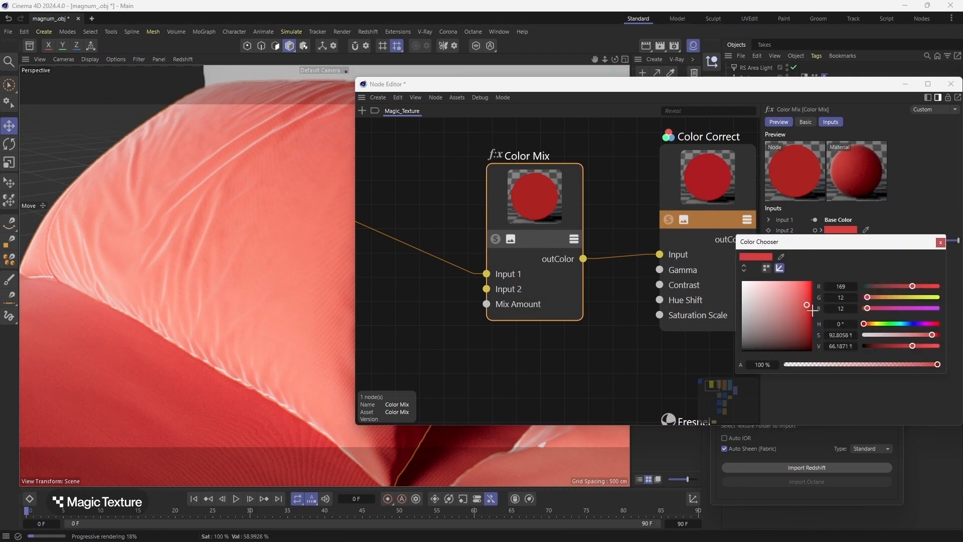
pyautogui.click(810, 334)
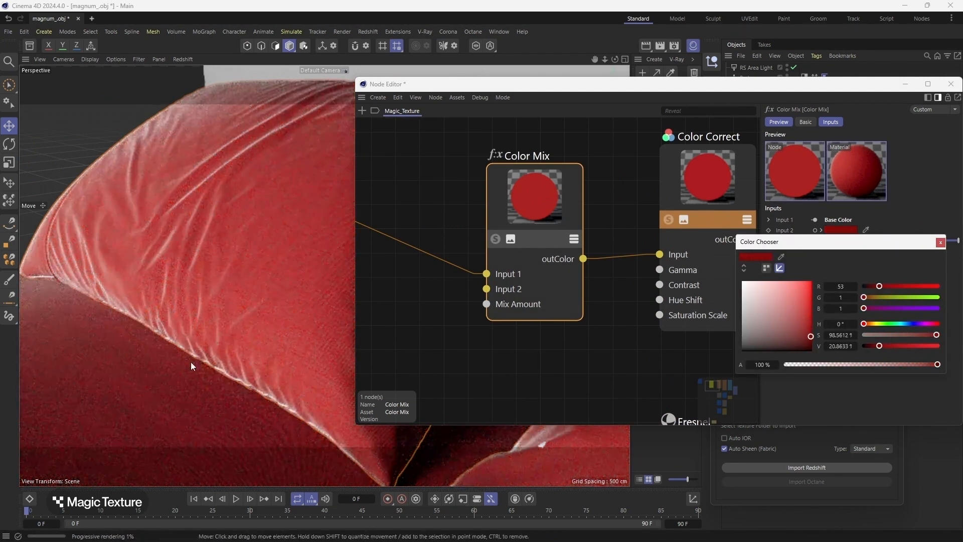
pyautogui.click(191, 362)
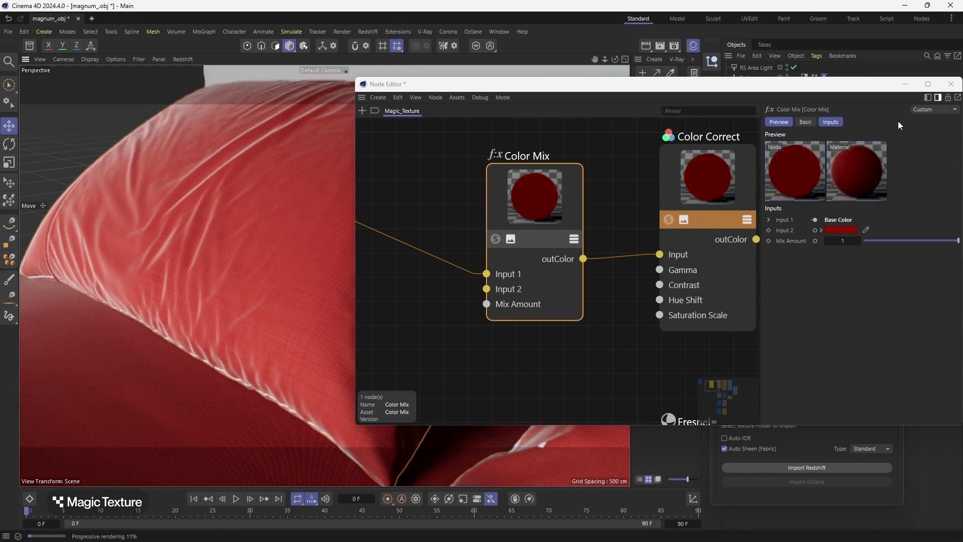
pyautogui.moveTo(858, 86); pyautogui.dragTo(307, 276)
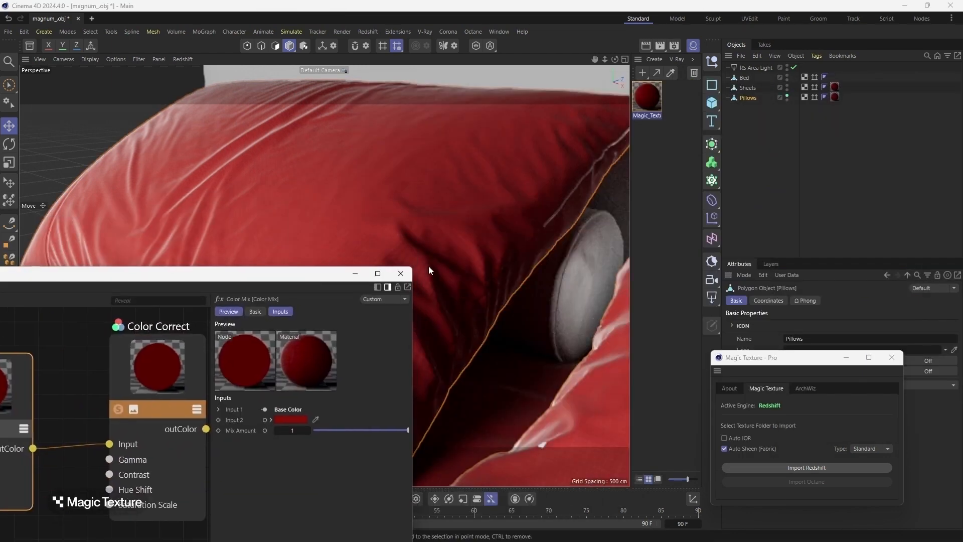
pyautogui.click(399, 275)
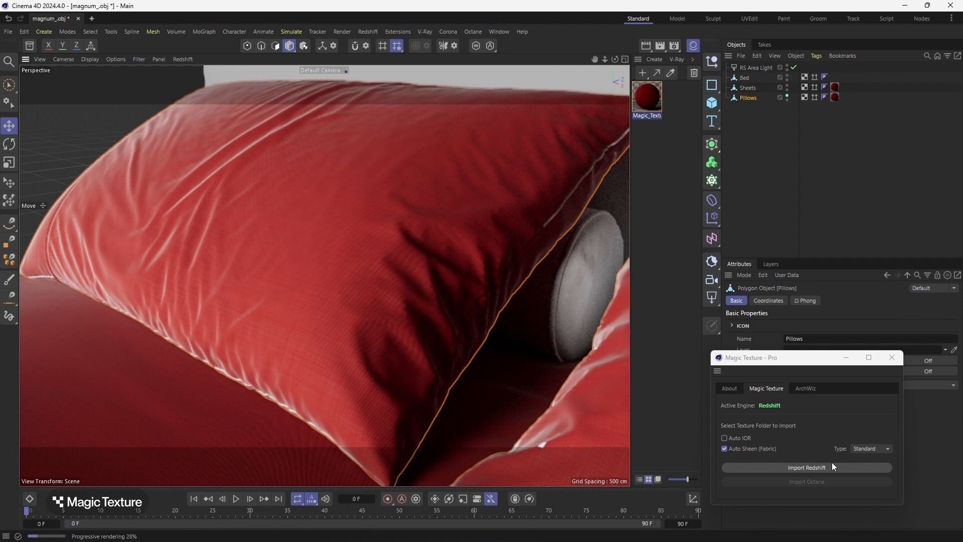
# Reopen the Magic_Texture node graph, try Curve Falloff values of 10 and 16 on the Fresnel node, and return it to 6.
pyautogui.doubleClick(652, 98)
pyautogui.scroll(-5, 646, 327)
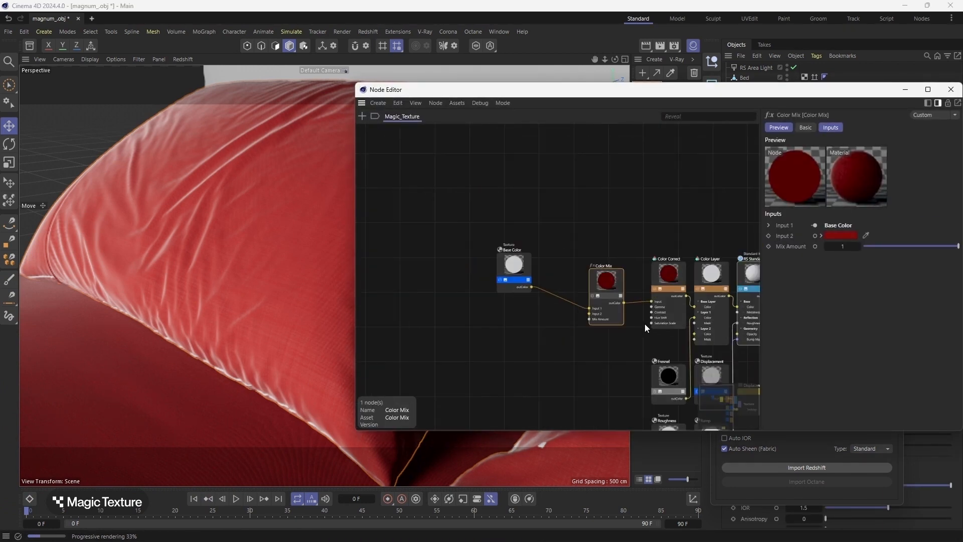
pyautogui.scroll(5, 552, 311)
pyautogui.click(552, 311)
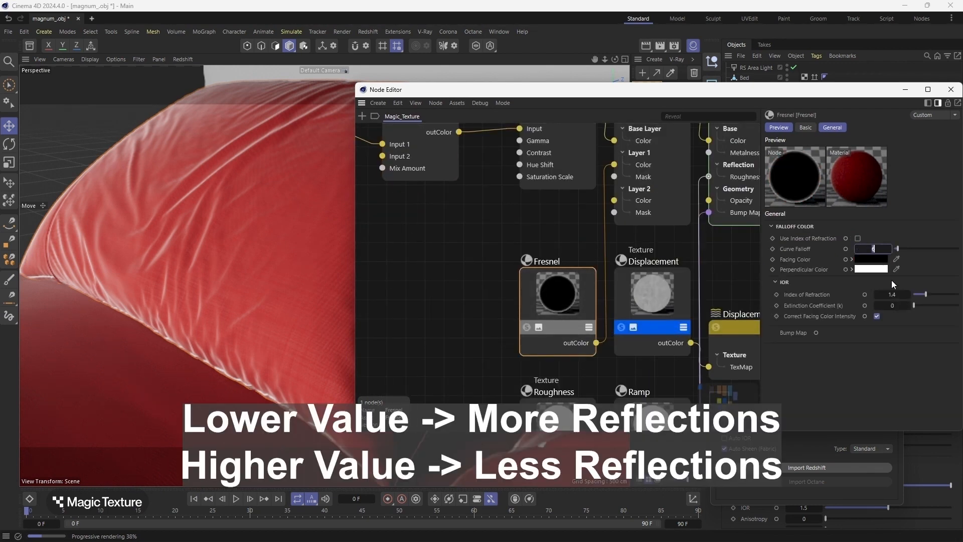
pyautogui.write('10')
pyautogui.press('Return')
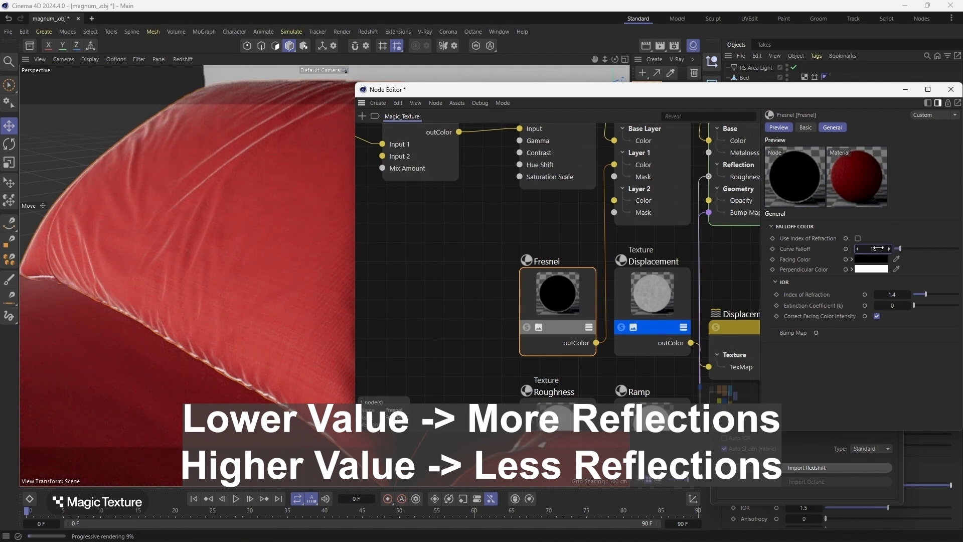
pyautogui.moveTo(878, 247); pyautogui.dragTo(885, 247)
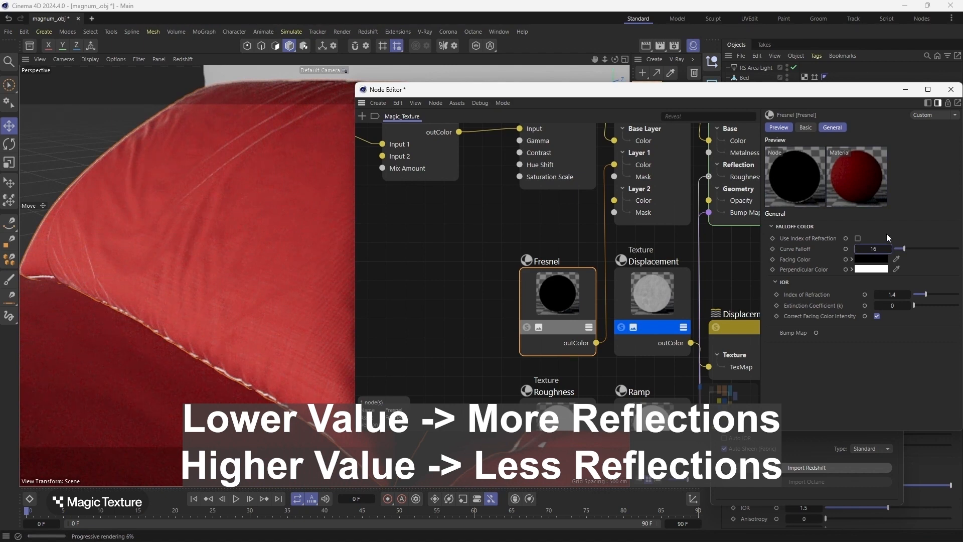
pyautogui.moveTo(878, 246); pyautogui.dragTo(877, 247)
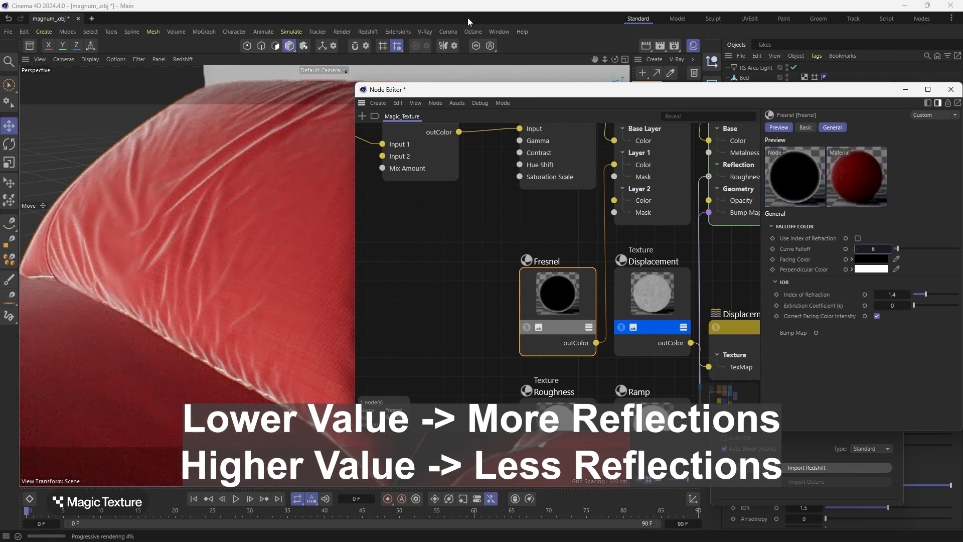
# Review the Magic_Texture graph's Fresnel, Displacement, Roughness, Ramp, Normal and Bump Map nodes, and close the node editor.
pyautogui.click(533, 239)
pyautogui.scroll(-5, 456, 263)
pyautogui.scroll(3, 537, 324)
pyautogui.scroll(-5, 570, 365)
pyautogui.scroll(7, 536, 327)
pyautogui.scroll(5, 655, 391)
pyautogui.scroll(-3, 602, 302)
pyautogui.scroll(2, 630, 318)
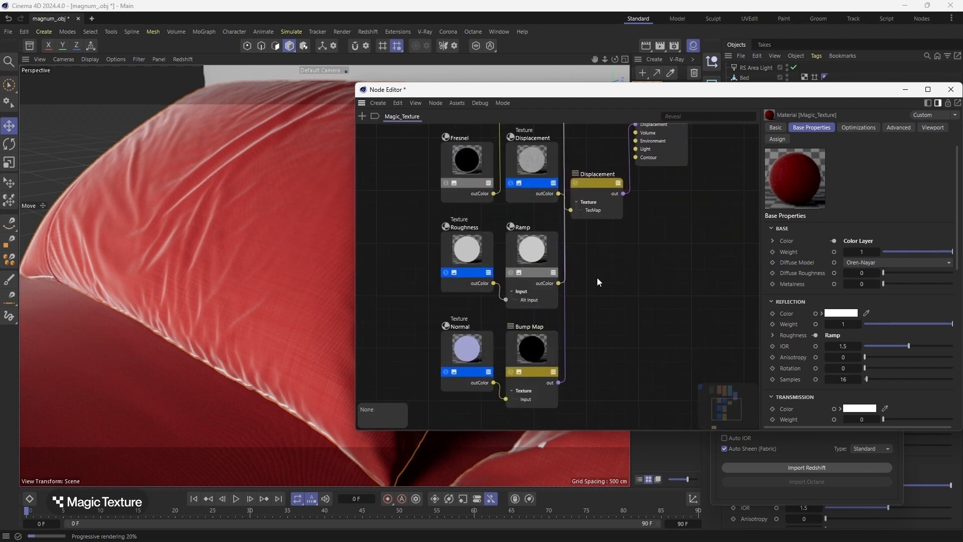
pyautogui.click(952, 90)
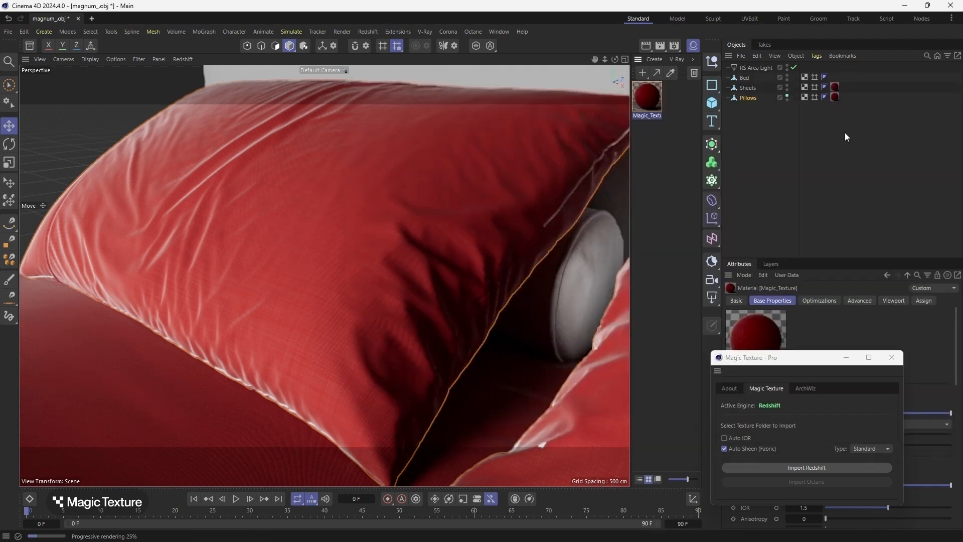
# Select the Bed object, frame its blanket in the view, and deselect the Magic_Texture material.
pyautogui.scroll(-10, 395, 311)
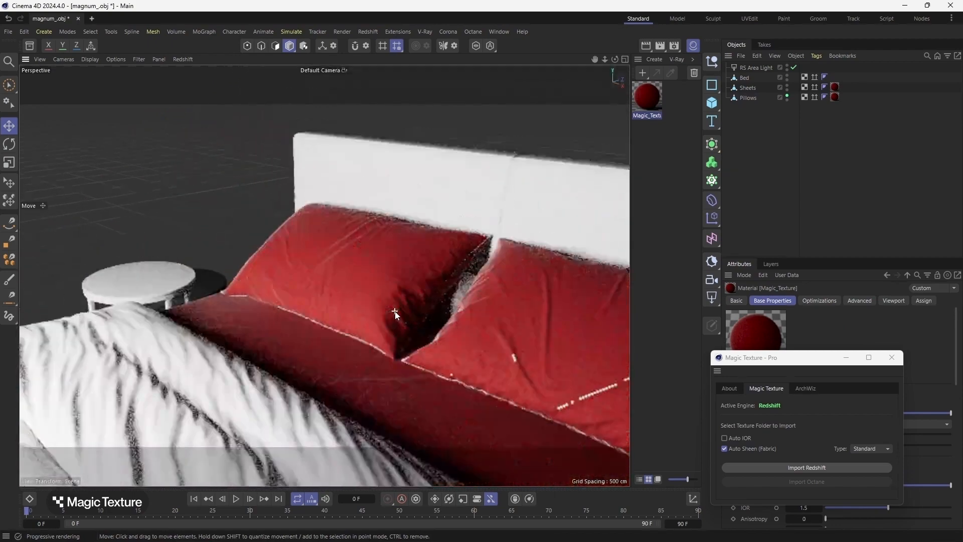
pyautogui.scroll(-5, 395, 312)
pyautogui.scroll(2, 437, 440)
pyautogui.click(406, 373)
pyautogui.scroll(3, 421, 414)
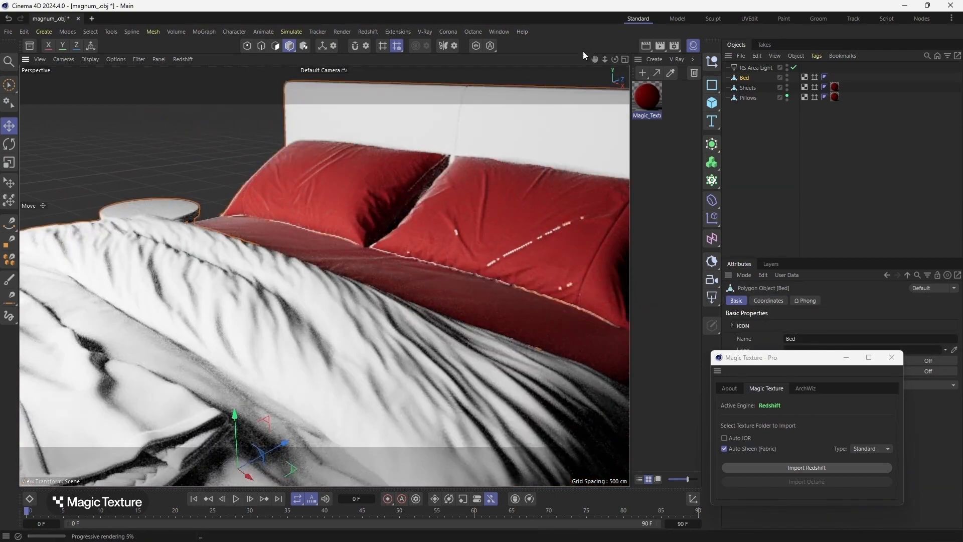
pyautogui.moveTo(595, 59); pyautogui.dragTo(626, 13)
pyautogui.click(670, 138)
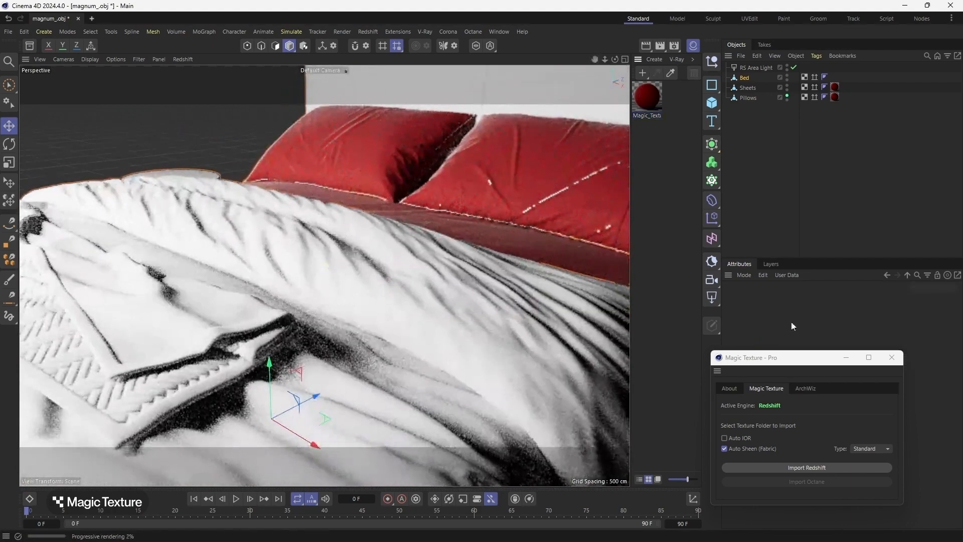
# Set the Auto Sheen type to Velvet and import the Fabric060_2K-JPG texture folder as a Redshift material.
pyautogui.click(856, 450)
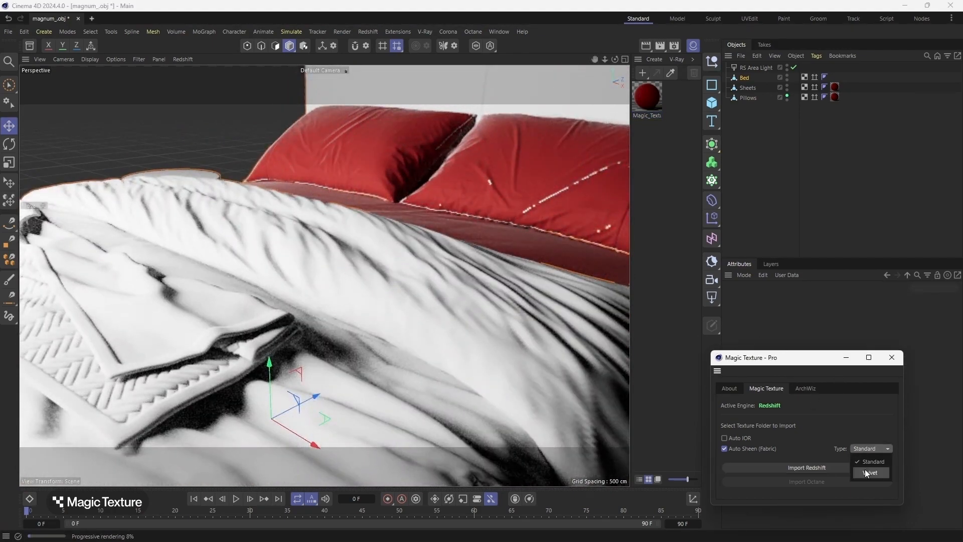
pyautogui.click(817, 468)
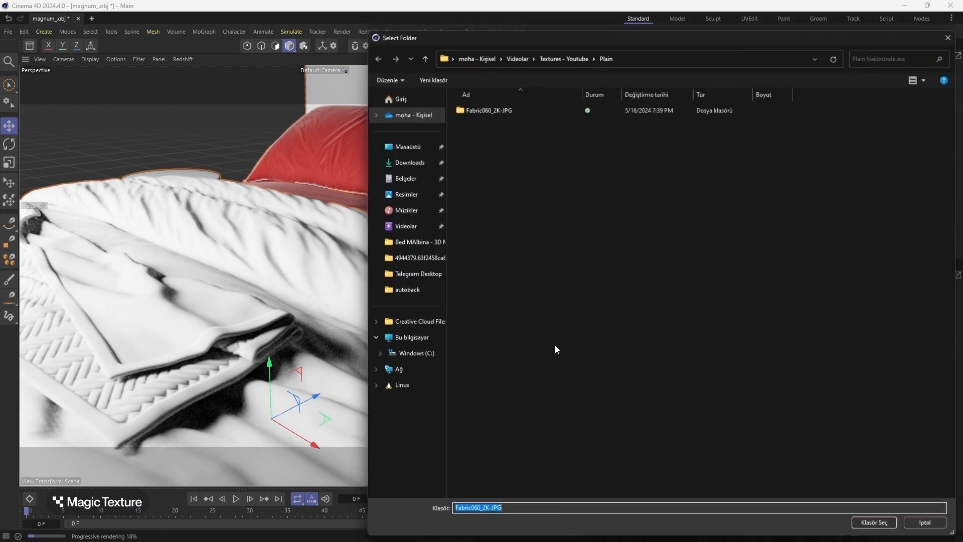
pyautogui.doubleClick(502, 109)
pyautogui.click(879, 525)
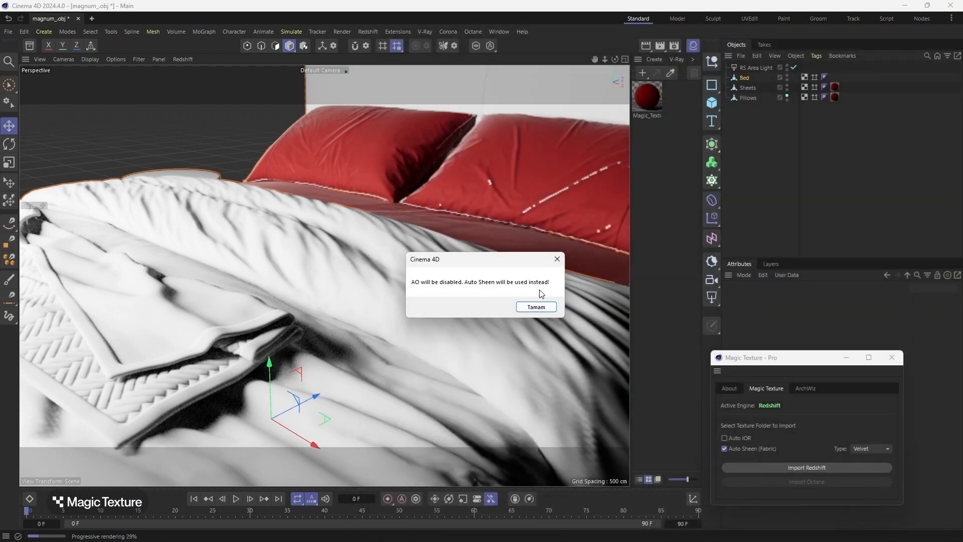
pyautogui.click(537, 306)
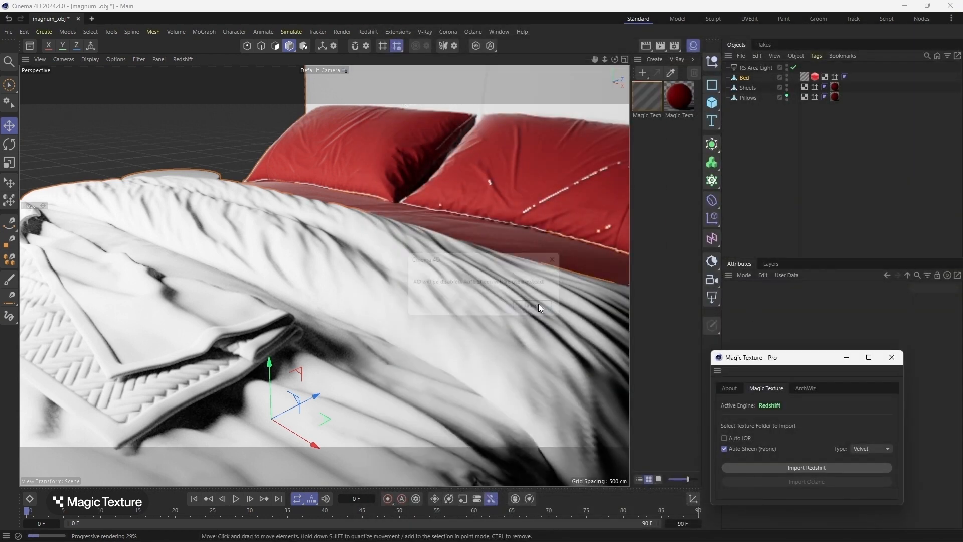
# Delete the Magic_Texture.1 material tag and the RS Object tag from the Bed object.
pyautogui.click(806, 78)
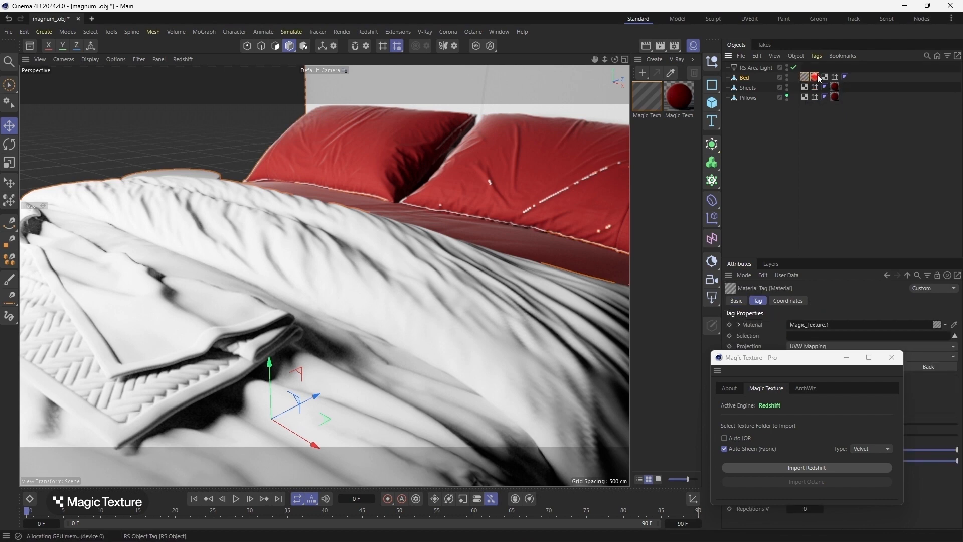
pyautogui.press('Delete')
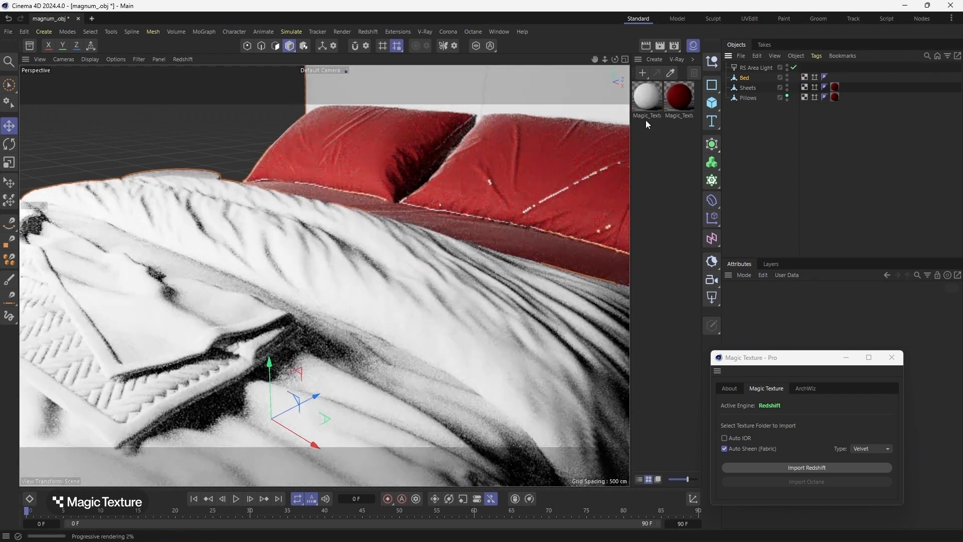
# Open the Magic_Texture.1 material's node graph and move the Base Color texture node farther from the Color Correct node.
pyautogui.click(657, 108)
pyautogui.doubleClick(653, 106)
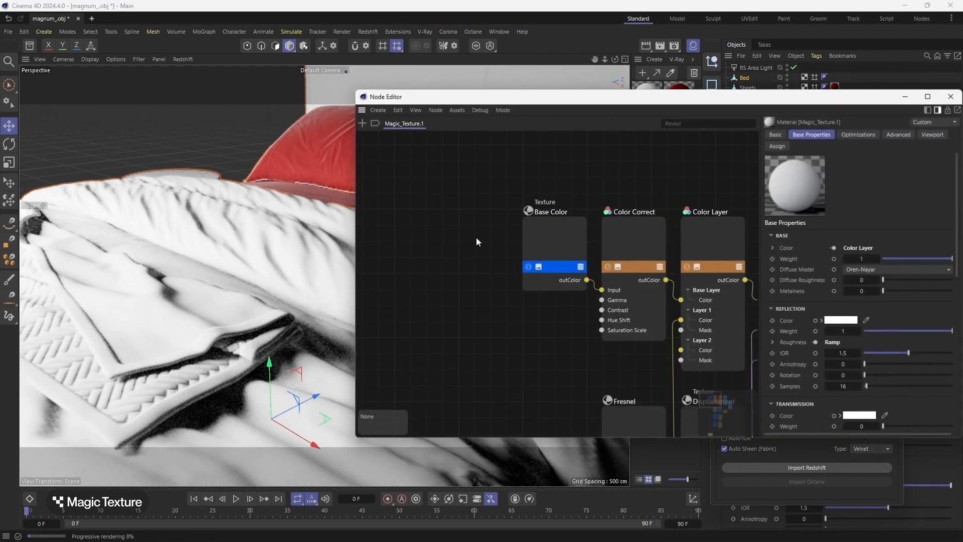
pyautogui.click(443, 213)
pyautogui.moveTo(442, 209); pyautogui.dragTo(370, 203)
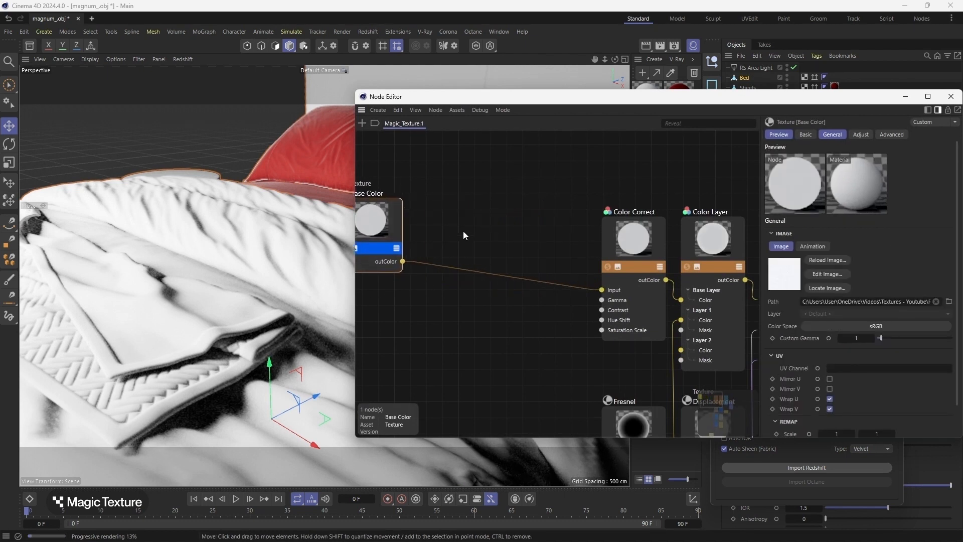
# Insert a Color Mix node between the Base Color texture and the Color Correct node's input.
pyautogui.rightClick(475, 214)
pyautogui.click(489, 233)
pyautogui.click(366, 125)
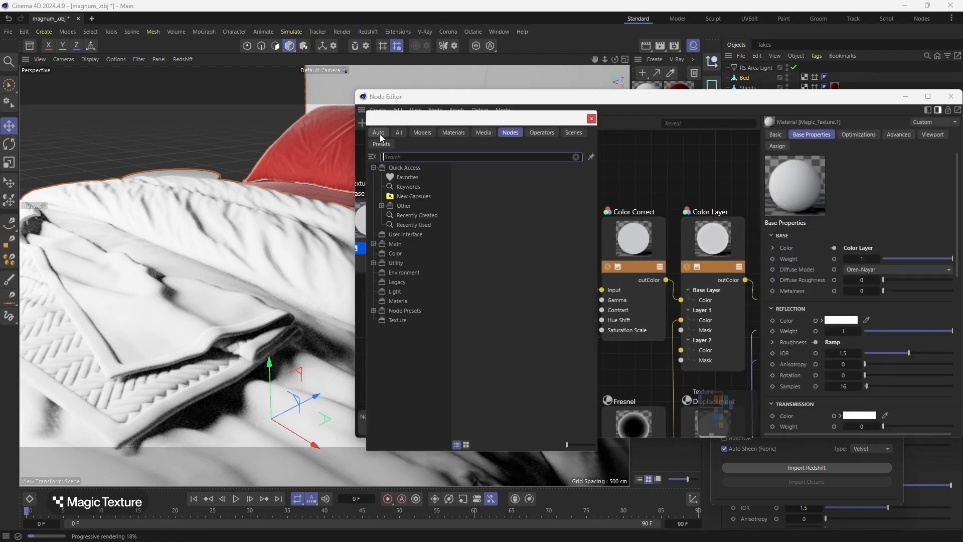
pyautogui.write('mix')
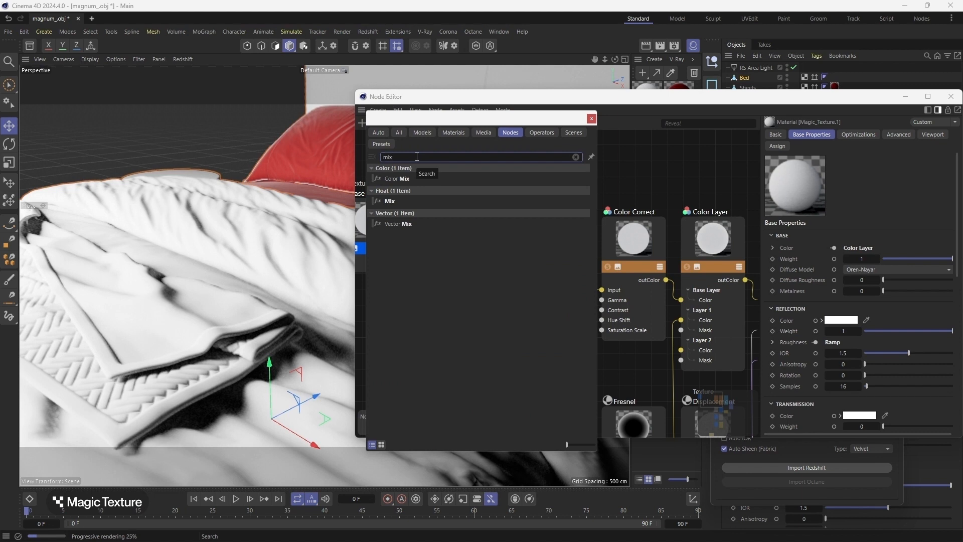
pyautogui.moveTo(417, 178); pyautogui.dragTo(602, 291)
# Set the Color Mix node's Input 2 to pink (RGB 255, 17, 176) and its Mix Amount to 0.772.
pyautogui.click(849, 243)
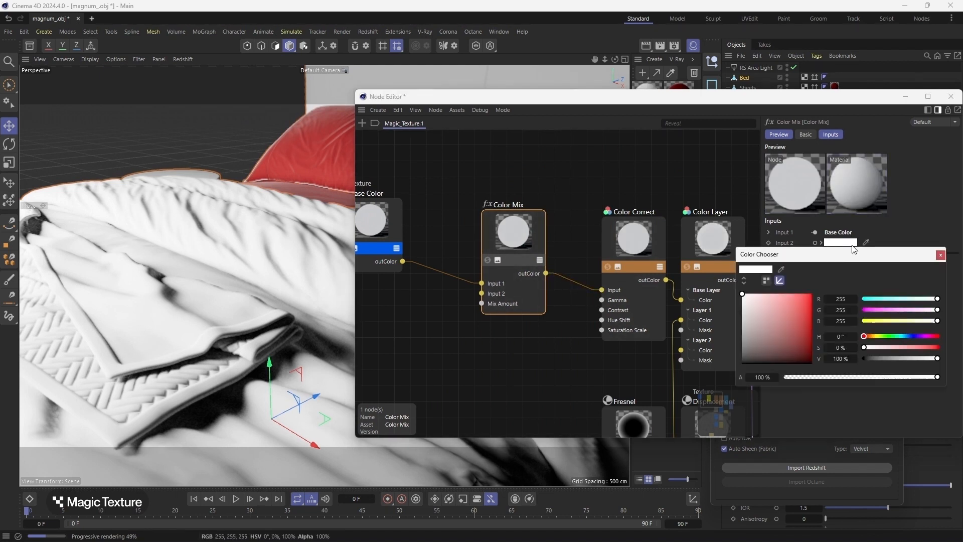
pyautogui.moveTo(898, 321); pyautogui.dragTo(869, 310)
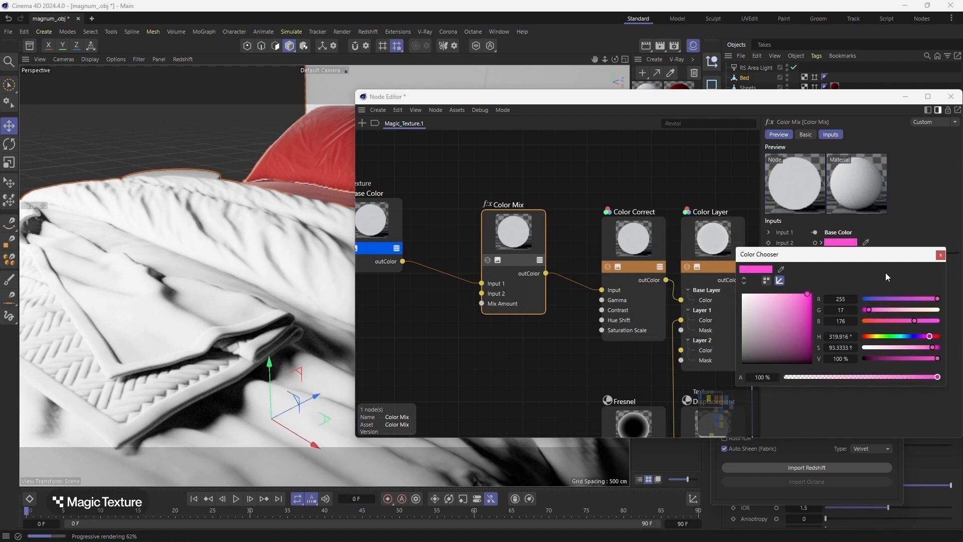
pyautogui.click(942, 255)
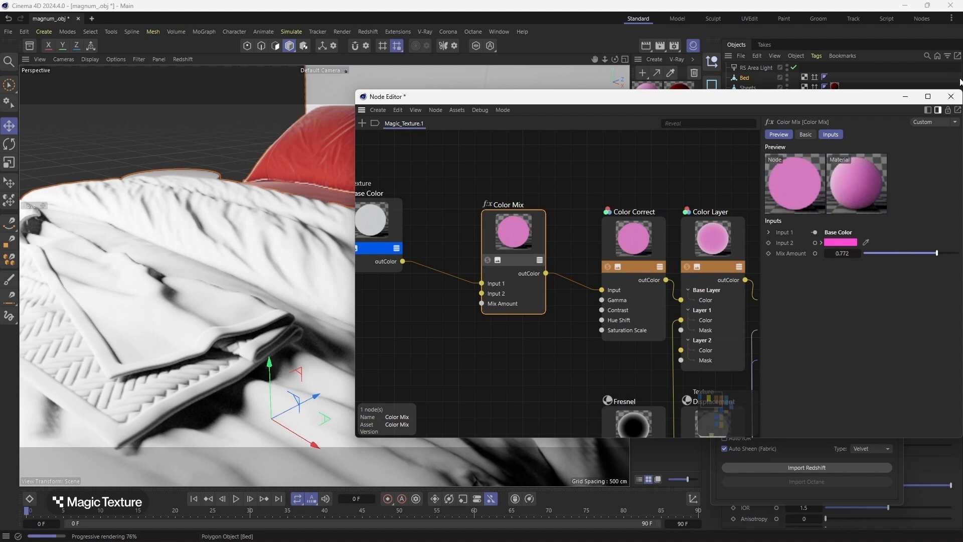
# Close the node graph and assign the Magic_Texture.1 material to the Bed object.
pyautogui.click(951, 96)
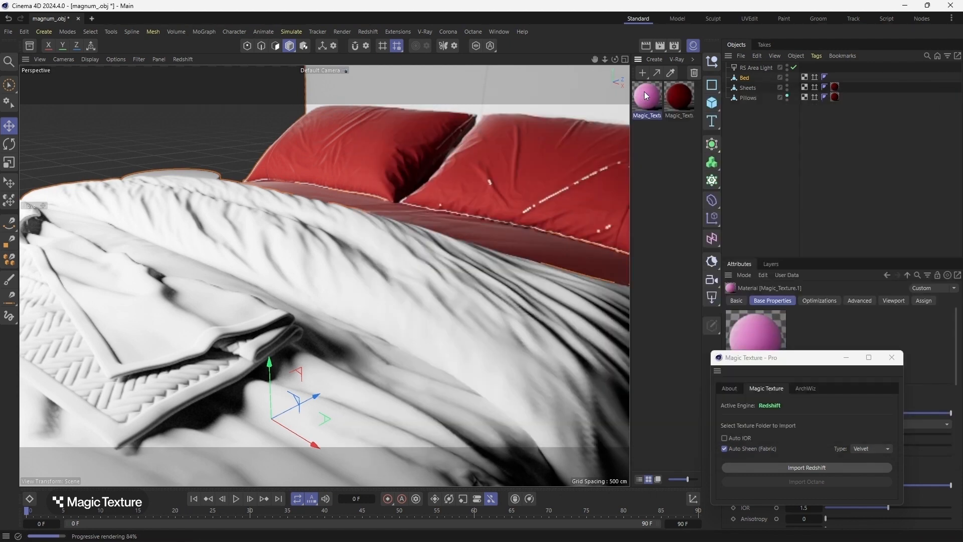
pyautogui.moveTo(751, 78); pyautogui.dragTo(750, 77)
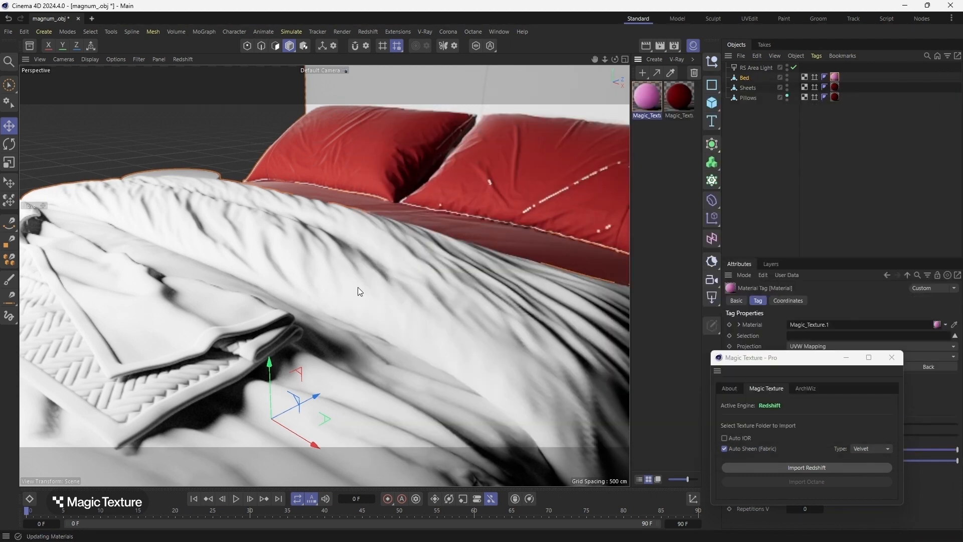
pyautogui.keyDown('alt'); pyautogui.moveTo(354, 292); pyautogui.dragTo(393, 320); pyautogui.keyUp('alt')
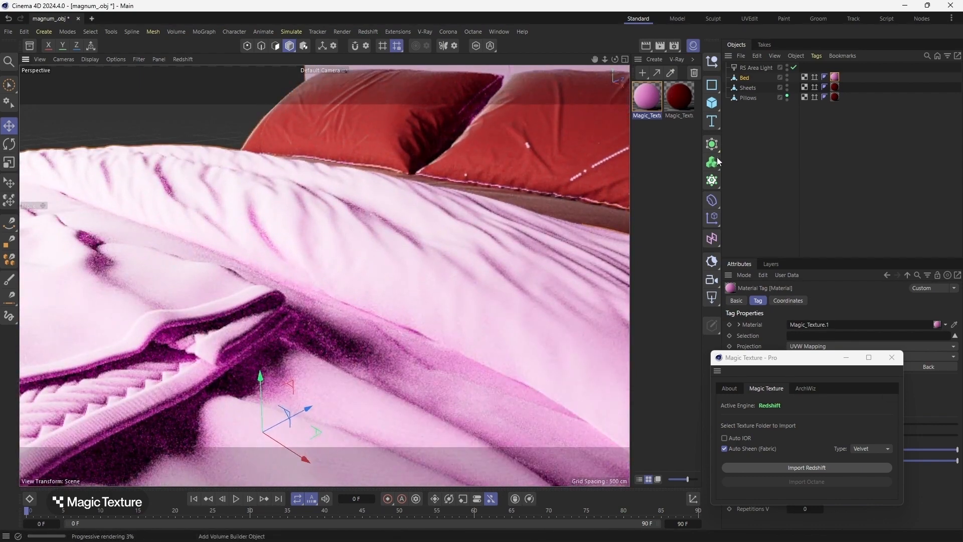
# Reopen the Magic_Texture.1 node graph and set the Color Mix Input 2 to dark red (about RGB 138, 13, 12) with a Mix Amount of 1.
pyautogui.doubleClick(635, 107)
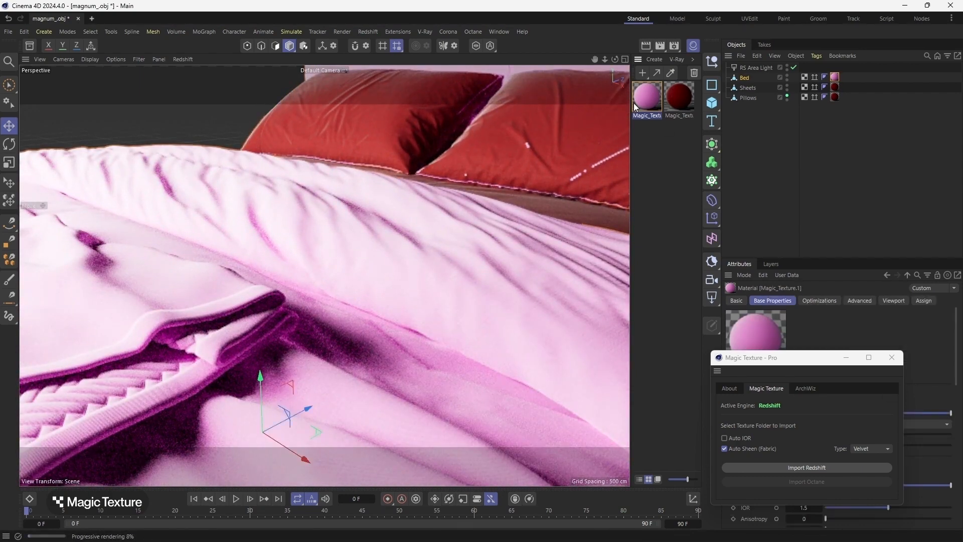
pyautogui.click(844, 238)
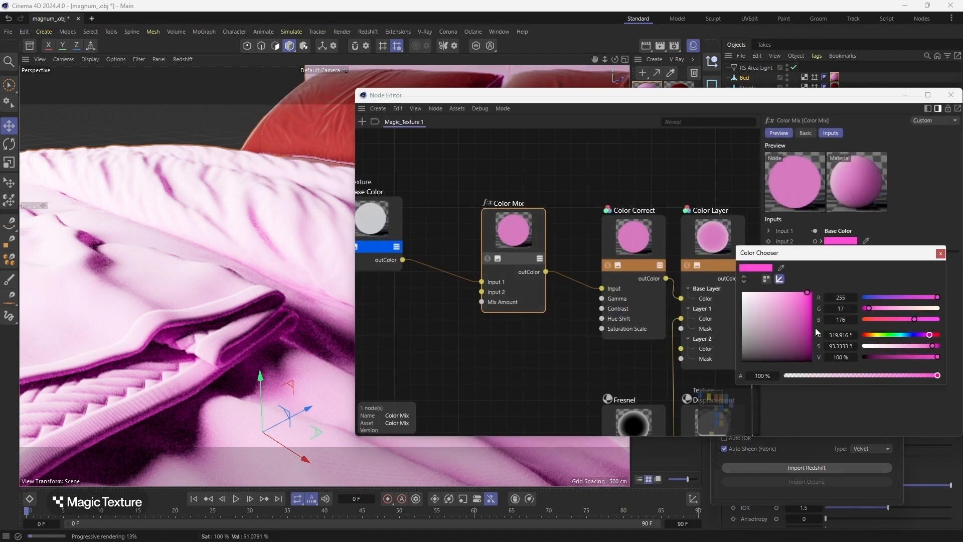
pyautogui.moveTo(893, 334); pyautogui.dragTo(865, 334)
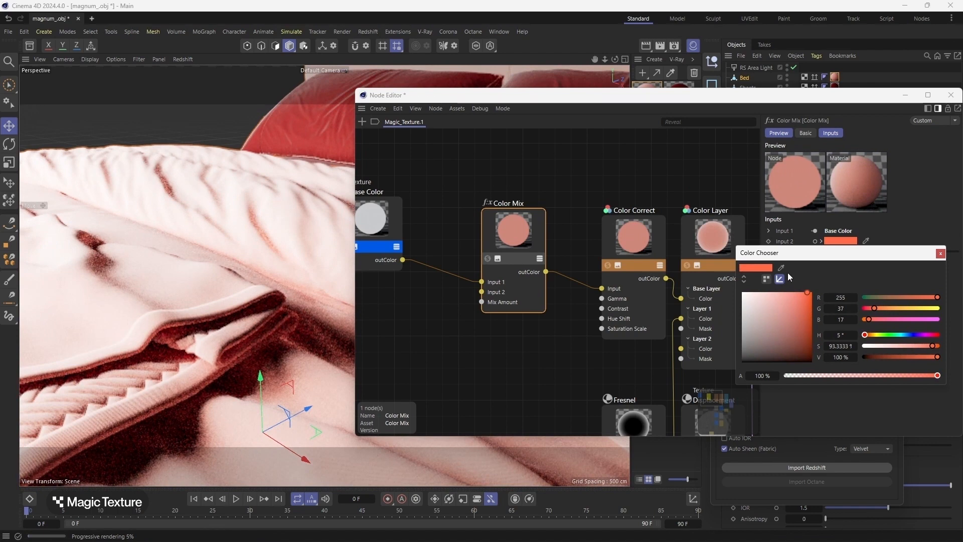
pyautogui.click(806, 324)
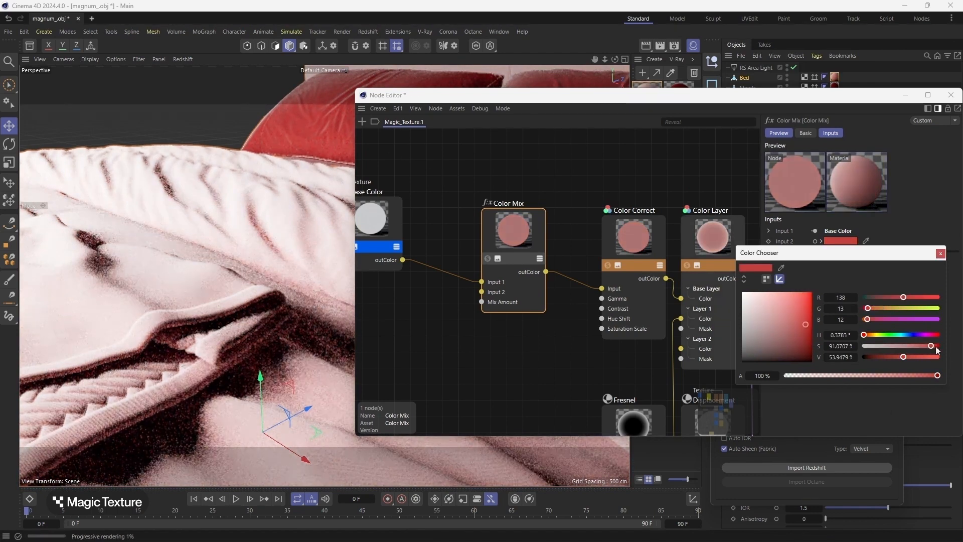
pyautogui.click(939, 255)
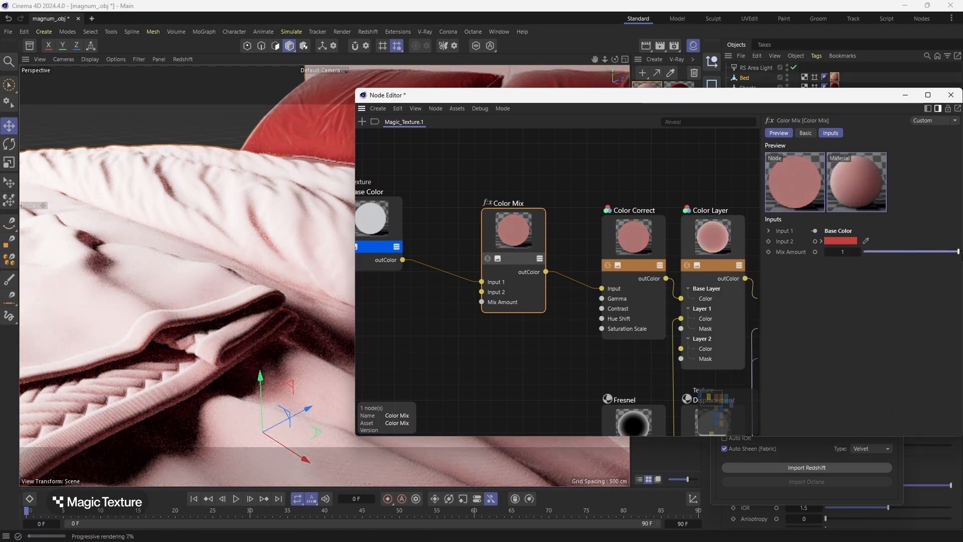
pyautogui.scroll(-4, 172, 318)
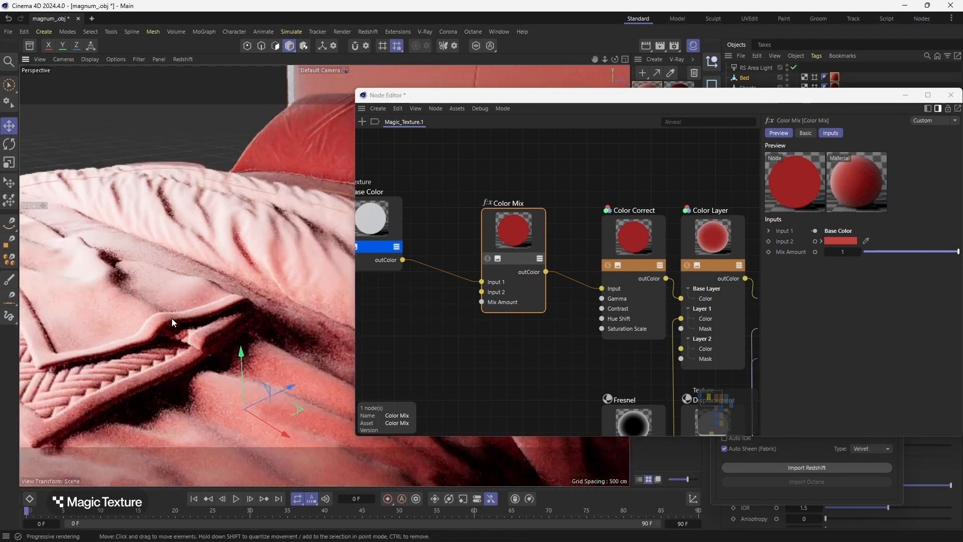
pyautogui.scroll(-1, 110, 296)
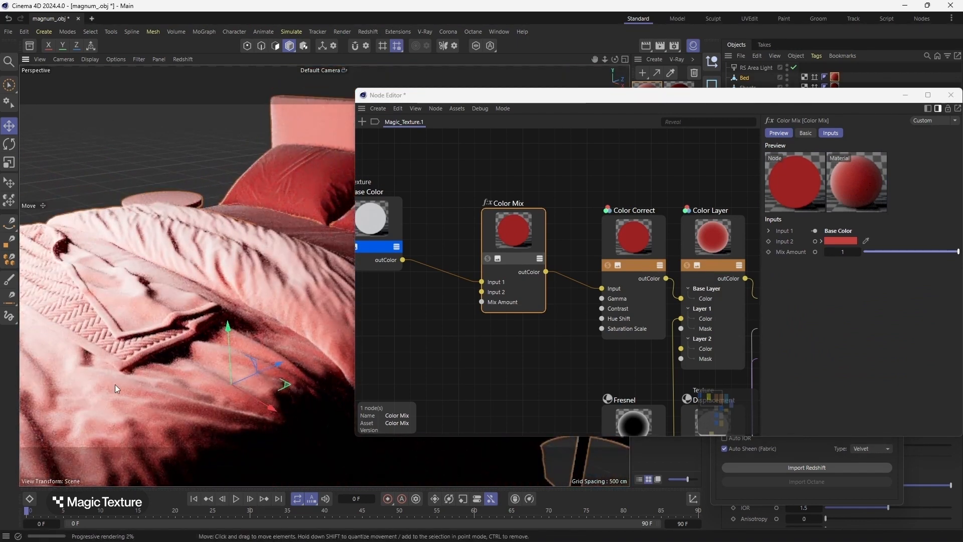
pyautogui.scroll(2, 37, 397)
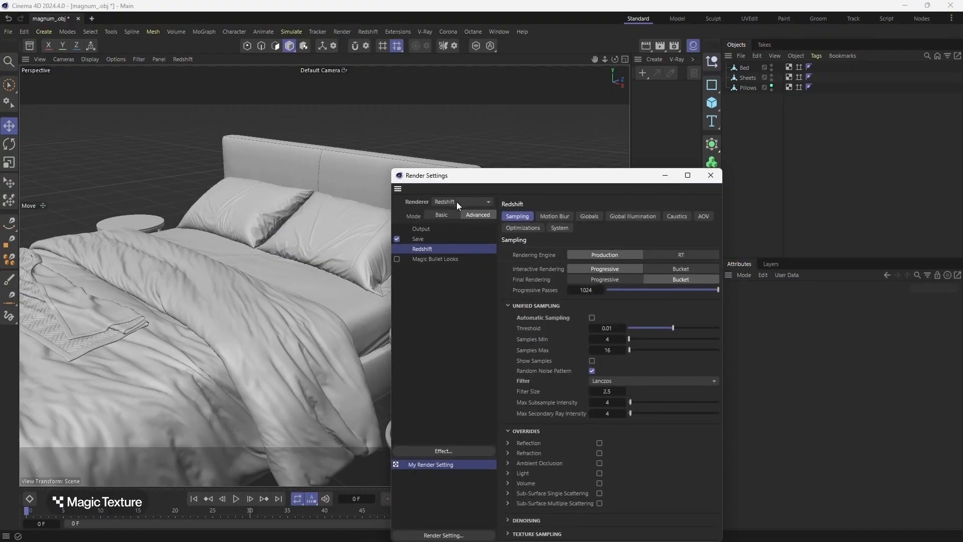
# Switch the renderer to Octane Renderer, show its main render settings, and close the render settings.
pyautogui.click(457, 202)
pyautogui.click(473, 251)
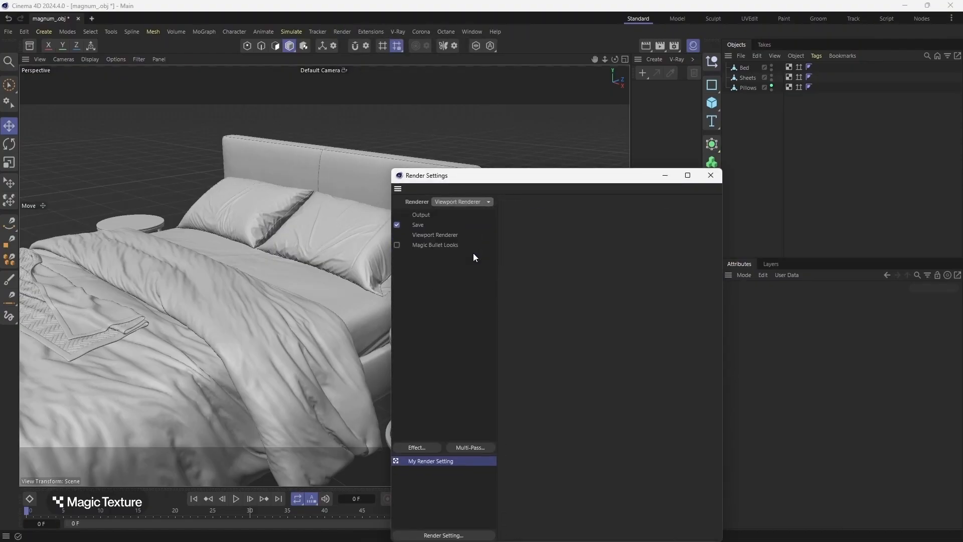
pyautogui.click(459, 202)
pyautogui.click(475, 257)
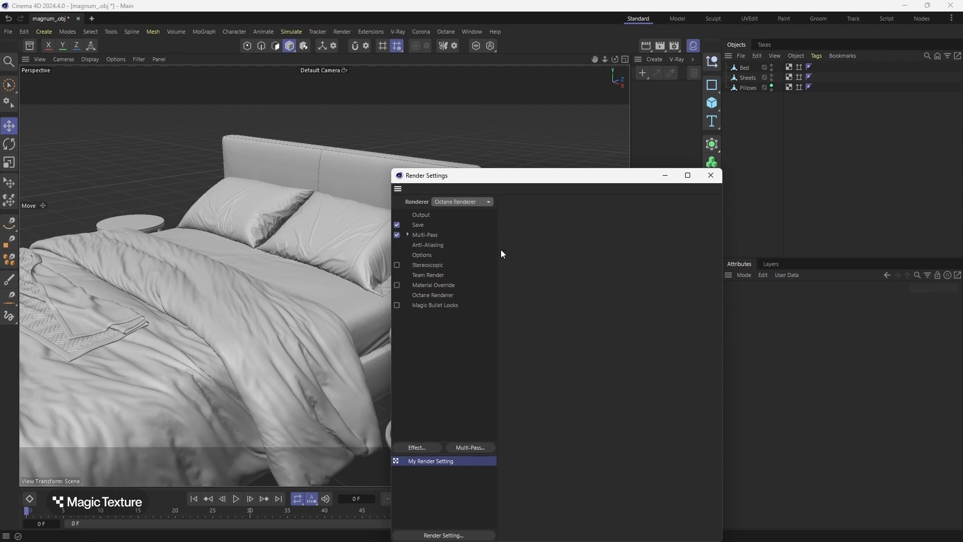
pyautogui.click(456, 294)
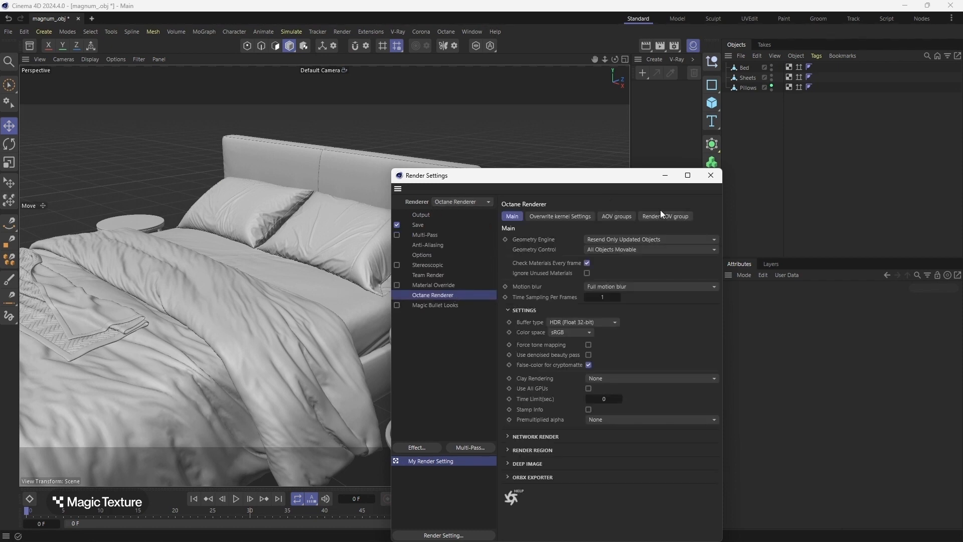
pyautogui.click(710, 175)
# Open the Octane Live Viewer and send the bed scene to start a live render.
pyautogui.click(444, 31)
pyautogui.click(453, 51)
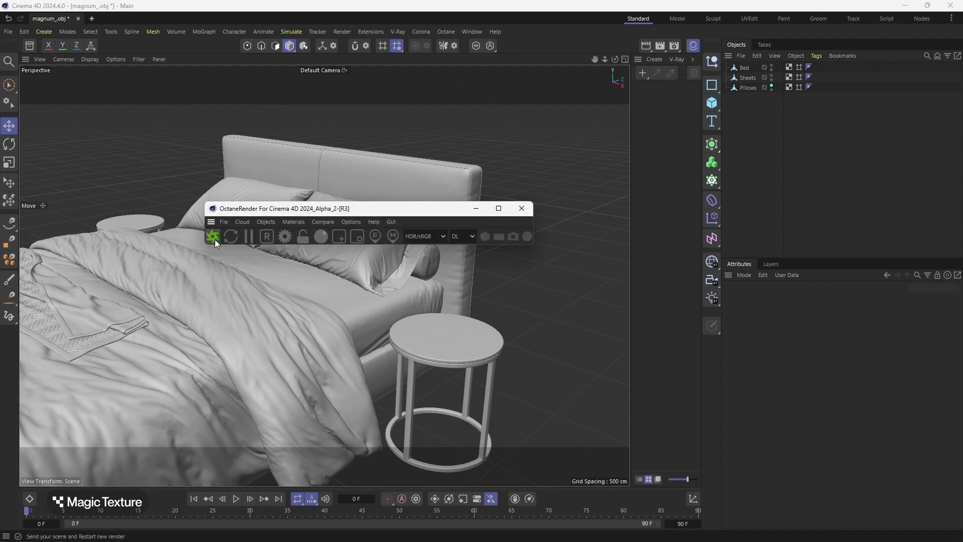
pyautogui.click(214, 237)
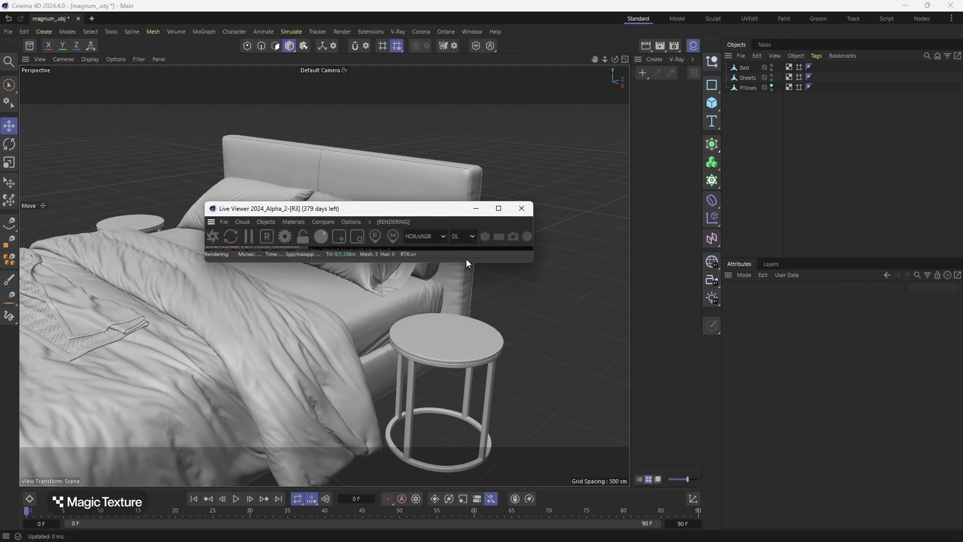
pyautogui.click(267, 222)
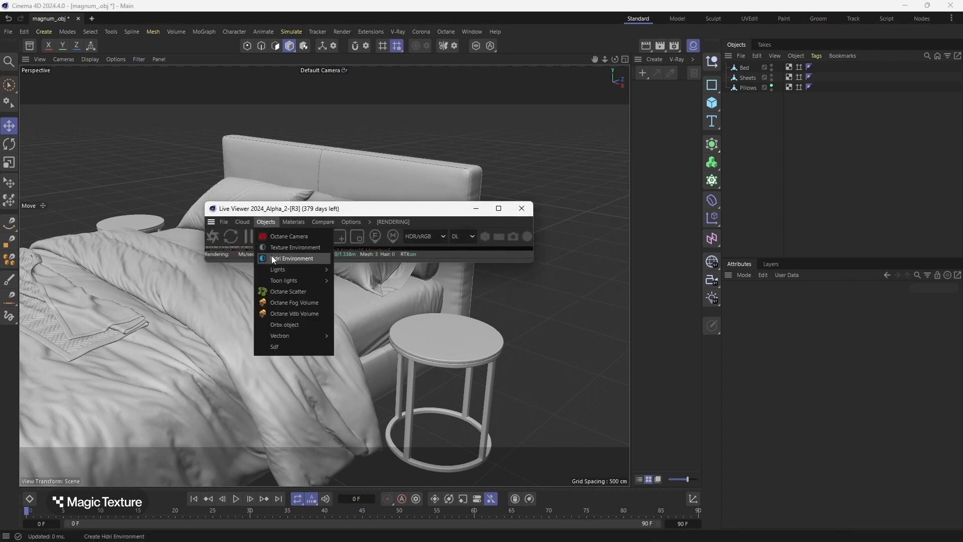
pyautogui.moveTo(234, 223)
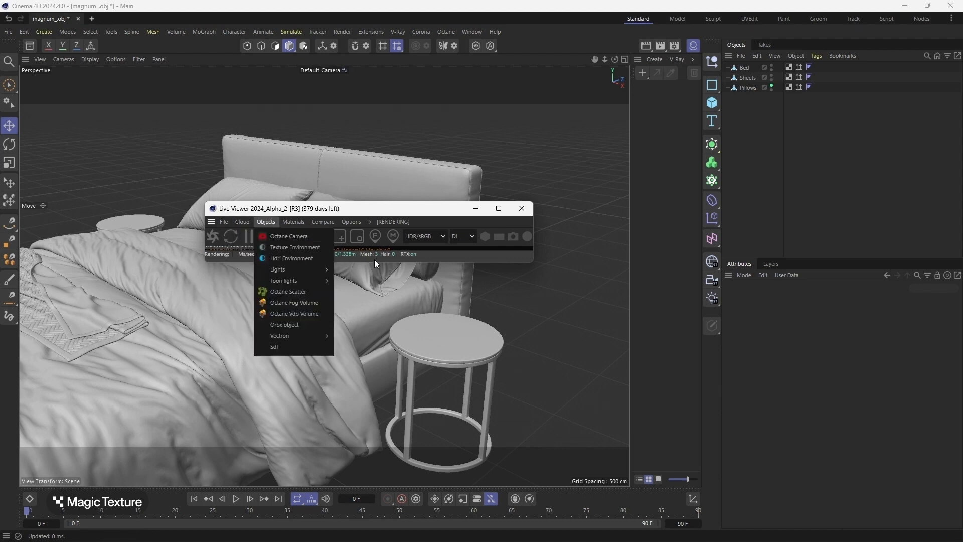
pyautogui.click(213, 237)
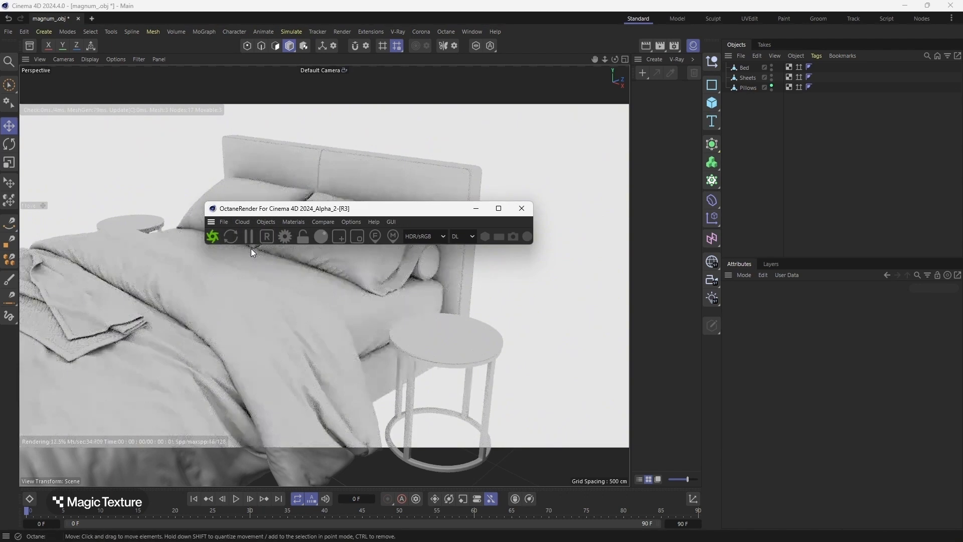
# Move the Octane window away from the rendered view and frame the whole bed with its side tables.
pyautogui.moveTo(407, 213); pyautogui.dragTo(798, 419)
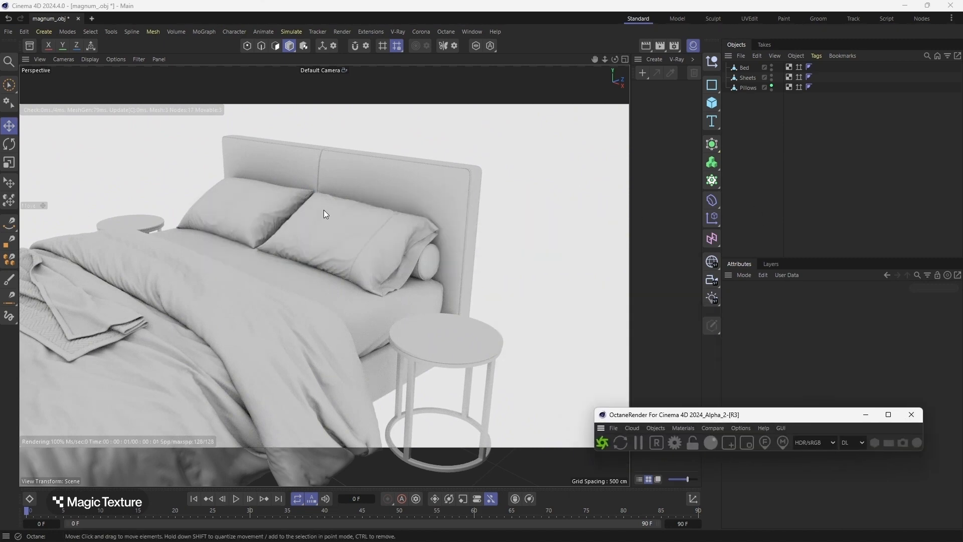
pyautogui.scroll(-4, 327, 221)
pyautogui.scroll(2, 325, 220)
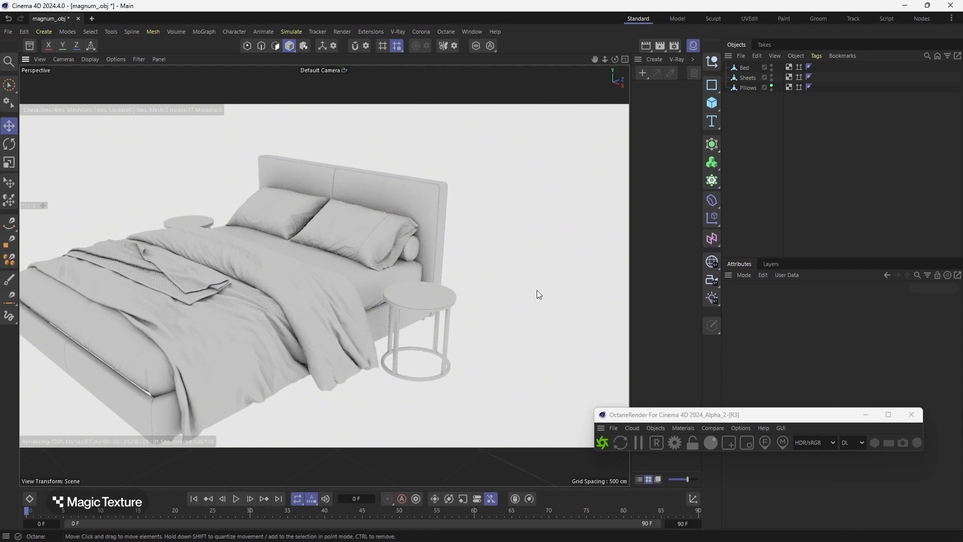
# Open the Octane settings and look through the Imager, Post and Kernels settings.
pyautogui.click(662, 428)
pyautogui.click(682, 428)
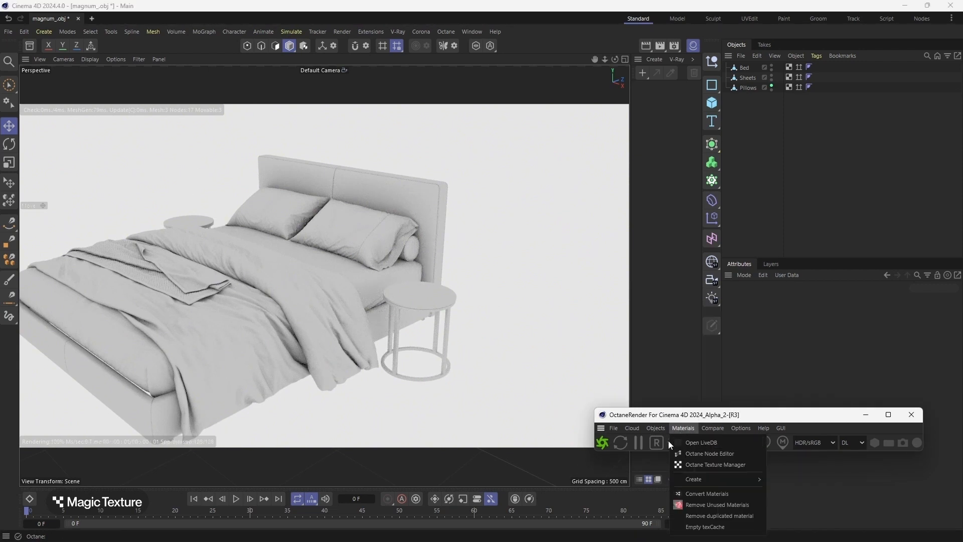
pyautogui.click(670, 437)
pyautogui.click(671, 439)
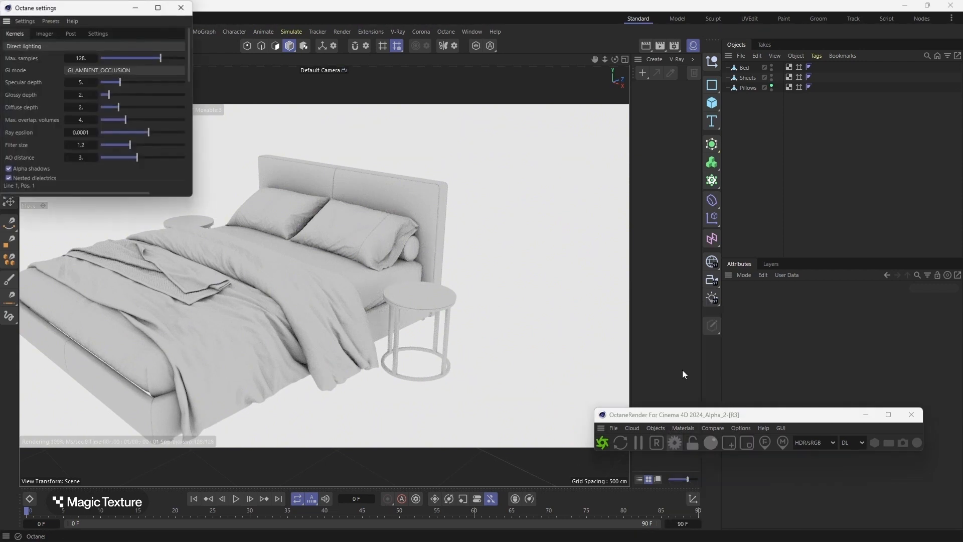
pyautogui.click(46, 34)
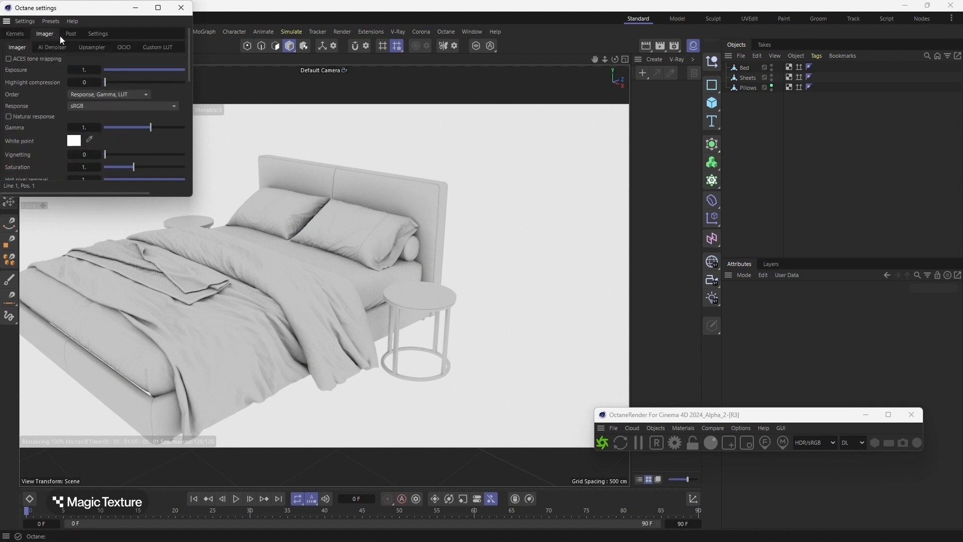
pyautogui.click(69, 34)
pyautogui.click(43, 34)
pyautogui.click(26, 35)
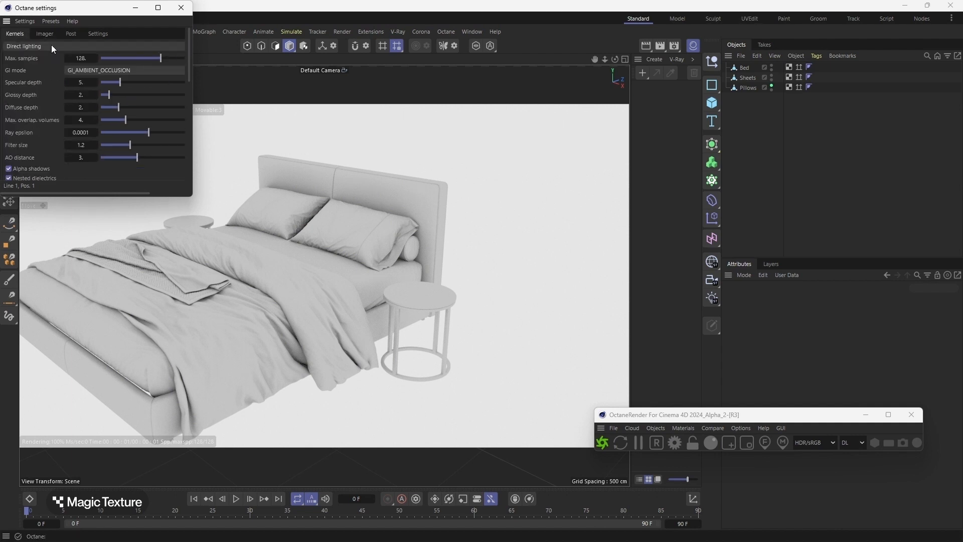
# Widen the Octane settings window, set the default environment color to black (RGB 0, 0, 0), and close the settings.
pyautogui.moveTo(193, 116); pyautogui.dragTo(416, 116)
pyautogui.click(91, 35)
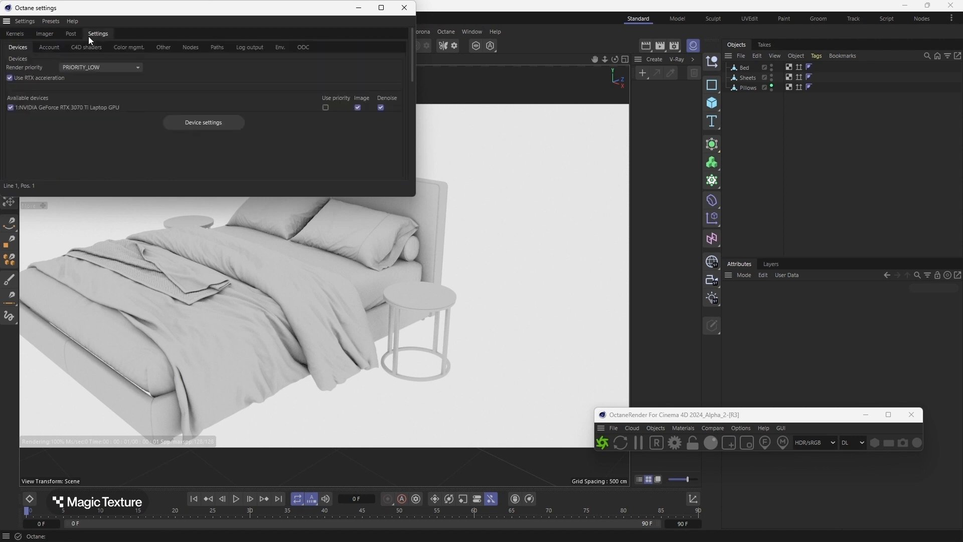
pyautogui.click(279, 48)
pyautogui.click(81, 75)
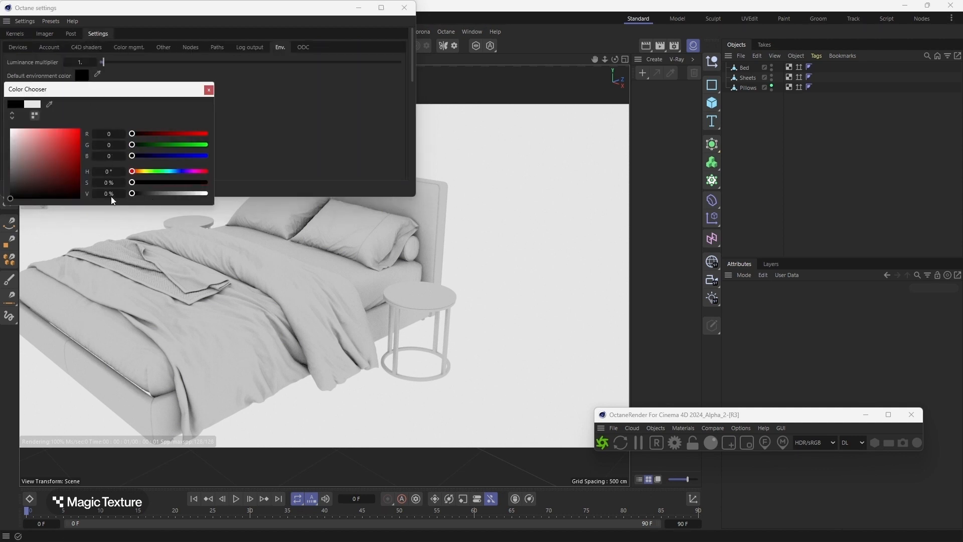
pyautogui.click(215, 100)
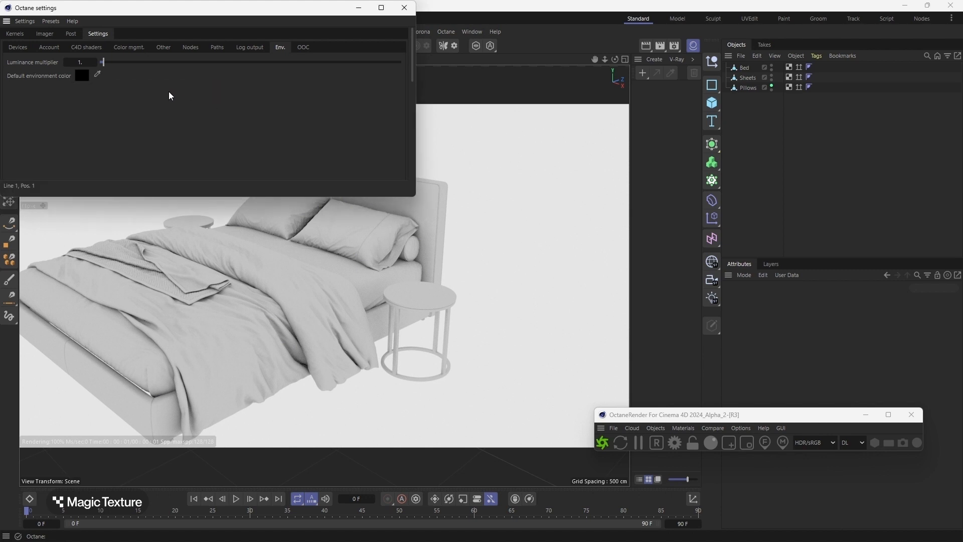
pyautogui.click(264, 246)
pyautogui.click(499, 243)
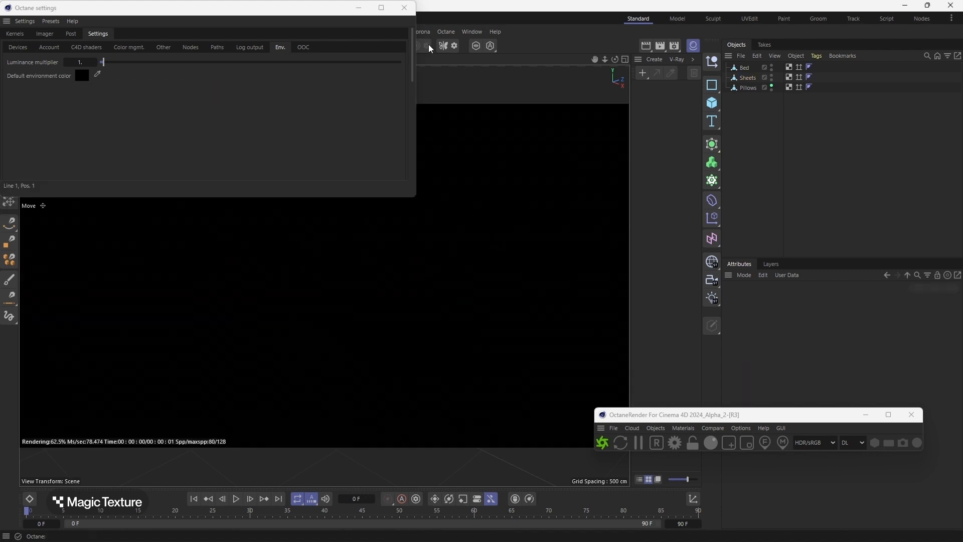
pyautogui.click(404, 8)
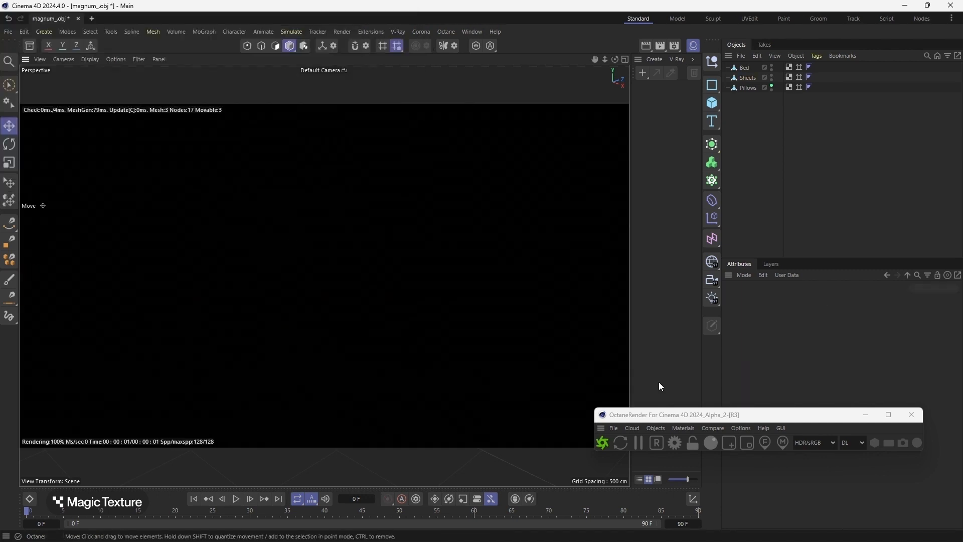
# Add an Octane area light and position it over the foot of the bed.
pyautogui.click(656, 428)
pyautogui.moveTo(691, 338)
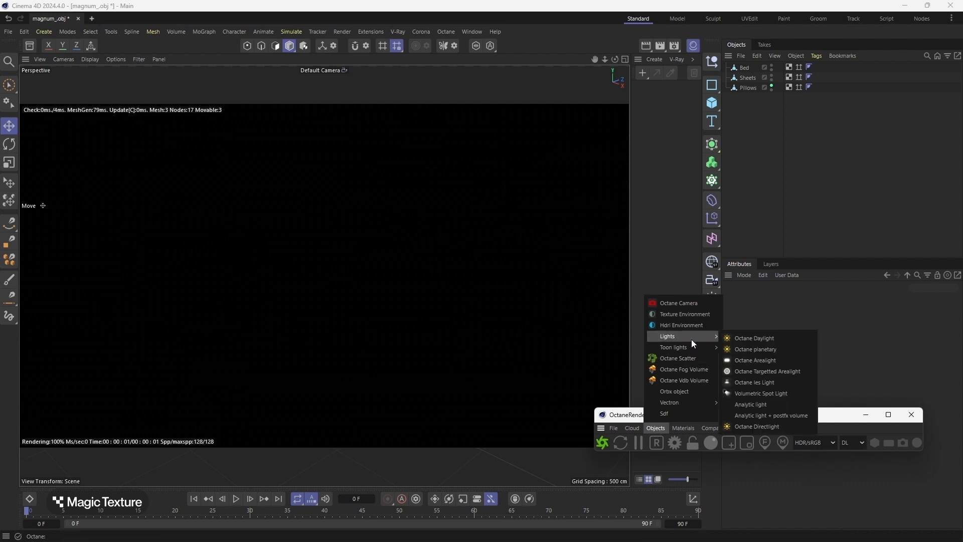
pyautogui.click(772, 360)
pyautogui.moveTo(277, 308); pyautogui.dragTo(137, 356)
pyautogui.moveTo(75, 332); pyautogui.dragTo(84, 243)
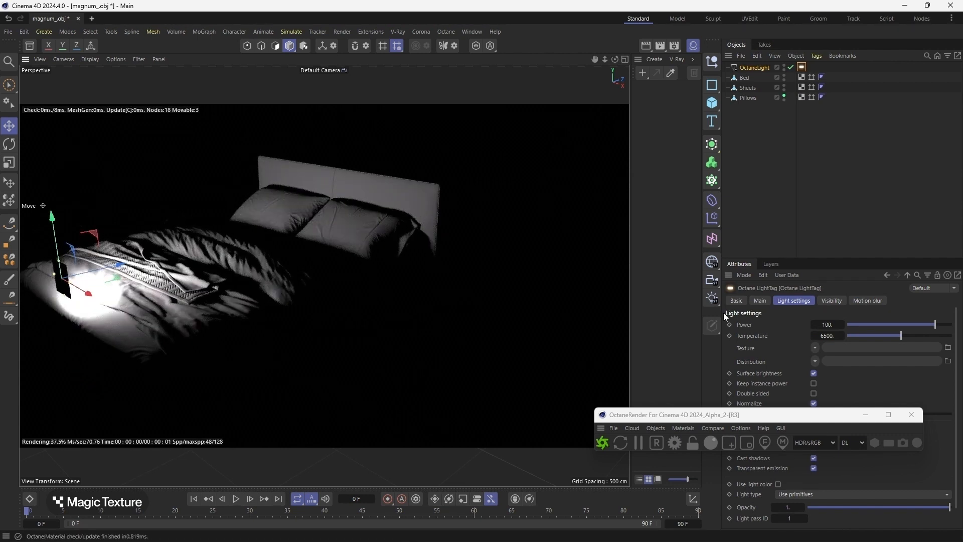
# Move the Octane window off the light's attributes and set the area light's Size X to 2000 cm and Size Y to 200 cm.
pyautogui.scroll(-1, 777, 351)
pyautogui.moveTo(802, 415); pyautogui.dragTo(487, 464)
pyautogui.scroll(1, 770, 408)
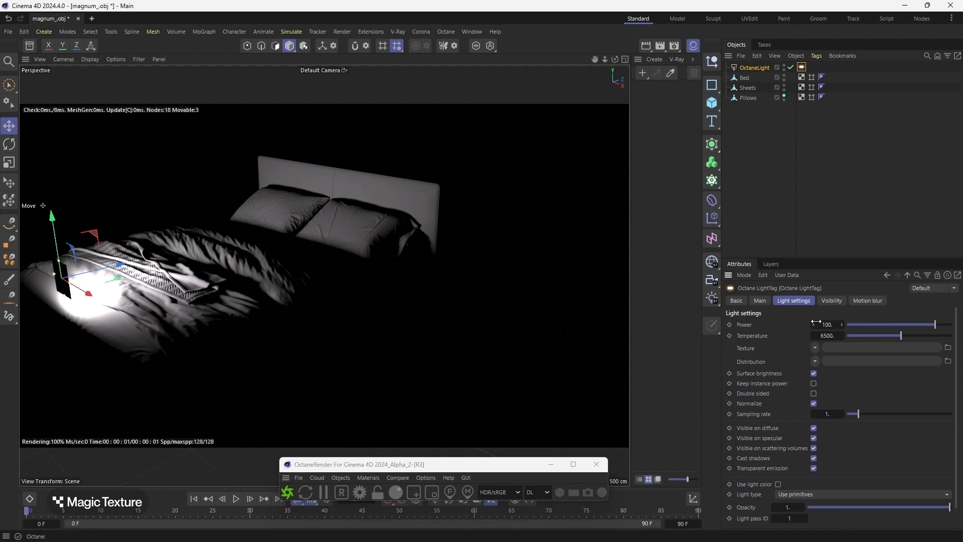
pyautogui.click(755, 67)
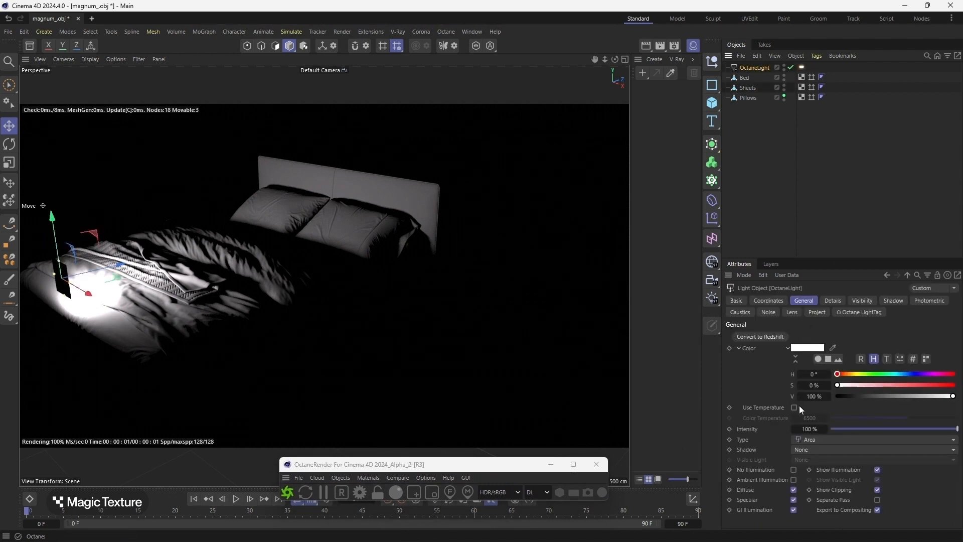
pyautogui.click(827, 300)
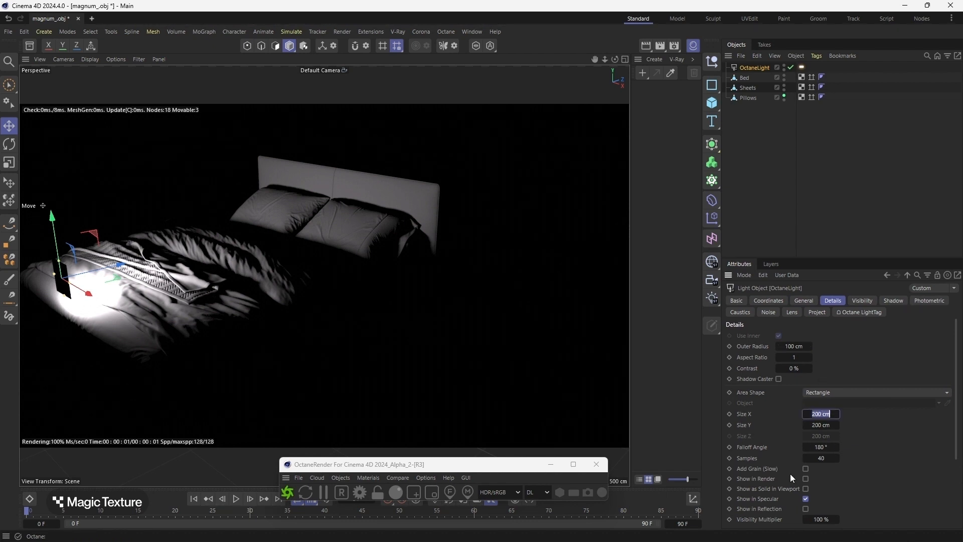
pyautogui.write('2000')
pyautogui.press('Tab')
pyautogui.write('200')
pyautogui.press('Return')
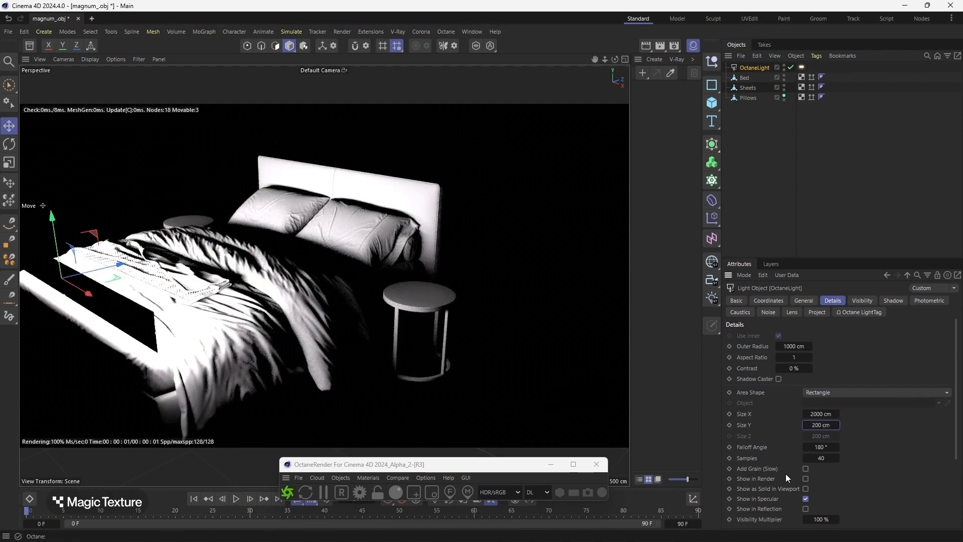
# Try 2000 cm as the area light's Size Y, and settle on 500 cm.
pyautogui.scroll(-2, 239, 245)
pyautogui.scroll(-4, 240, 246)
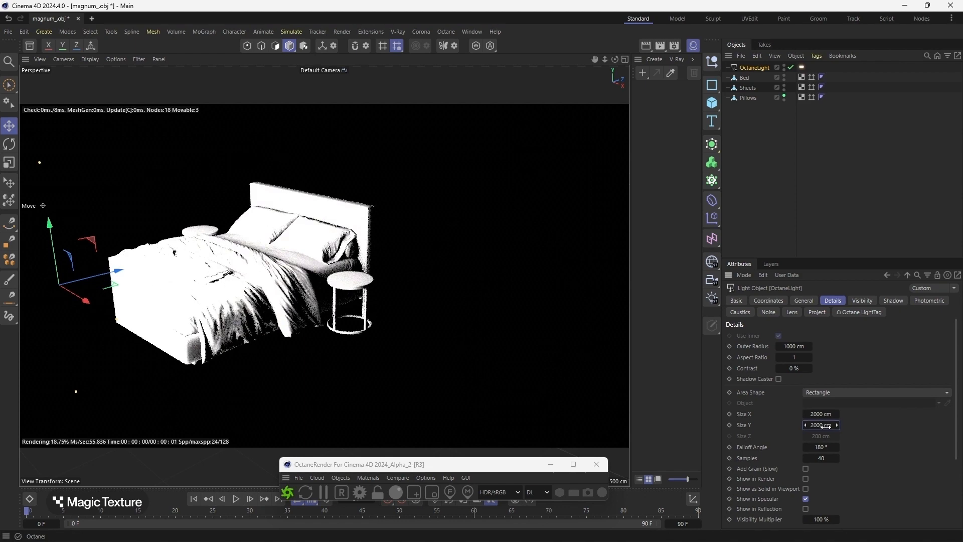
pyautogui.scroll(-1, 246, 280)
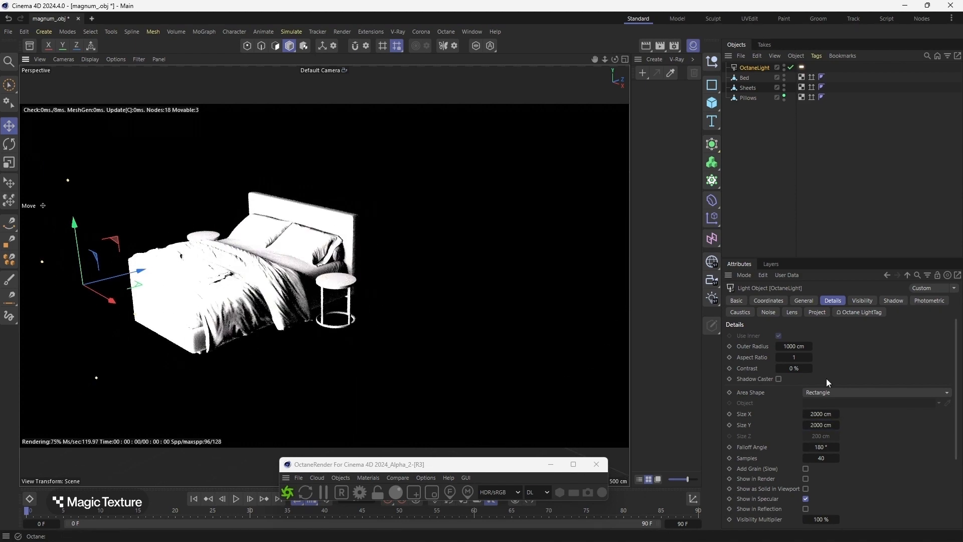
pyautogui.click(819, 425)
pyautogui.write('500')
pyautogui.press('Return')
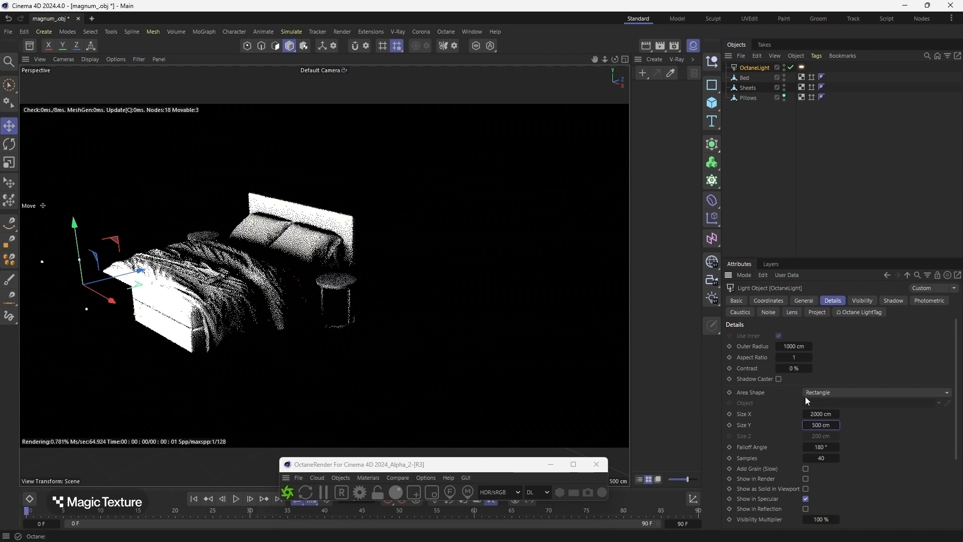
# Move the area light farther out beside the bed and switch to the Rotate tool to adjust its angle.
pyautogui.scroll(-1, 427, 339)
pyautogui.scroll(3, 174, 315)
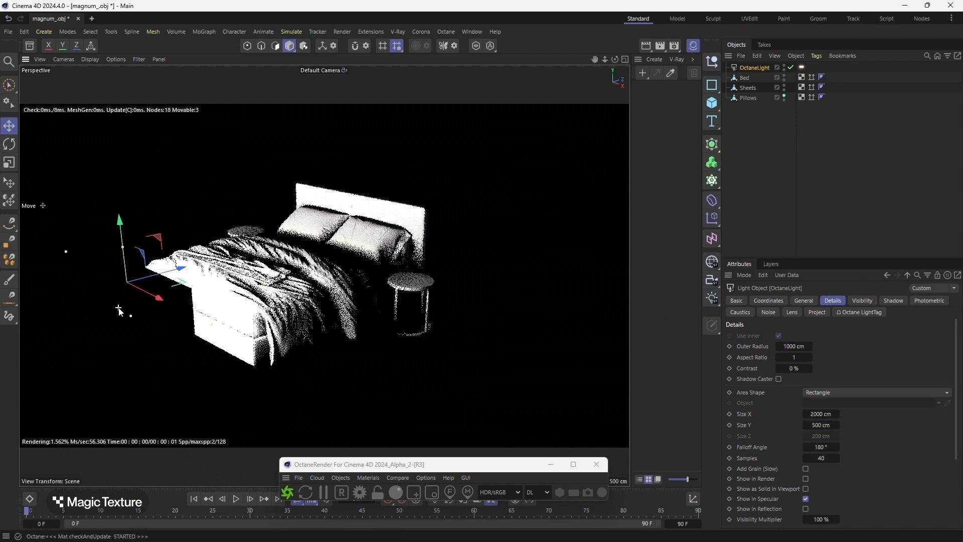
pyautogui.moveTo(152, 298); pyautogui.dragTo(88, 243)
pyautogui.moveTo(147, 231); pyautogui.dragTo(116, 176)
pyautogui.click(9, 144)
# Frame the pillows and headboard closely and switch the Octane live render from direct lighting to path tracing (PT).
pyautogui.scroll(6, 361, 218)
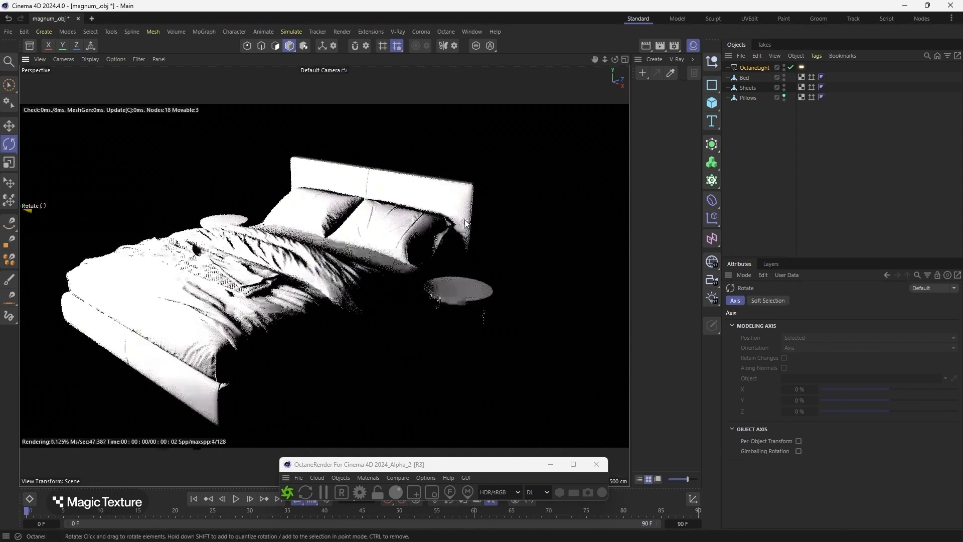
pyautogui.scroll(3, 498, 258)
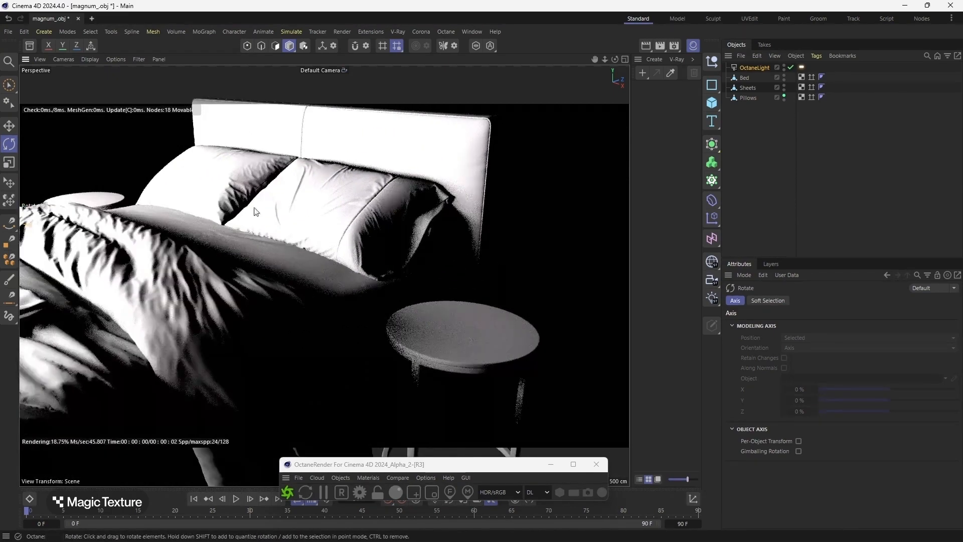
pyautogui.scroll(3, 225, 192)
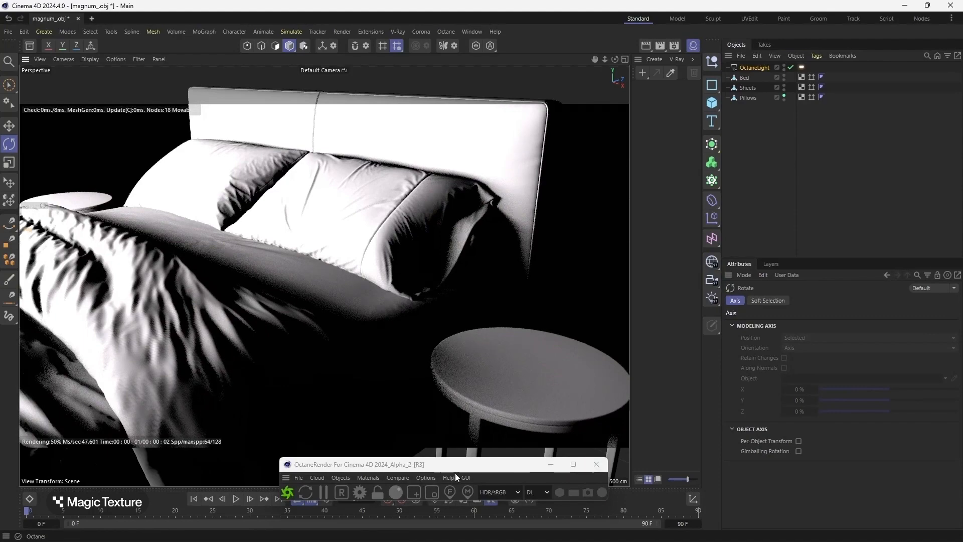
pyautogui.click(538, 492)
pyautogui.click(544, 411)
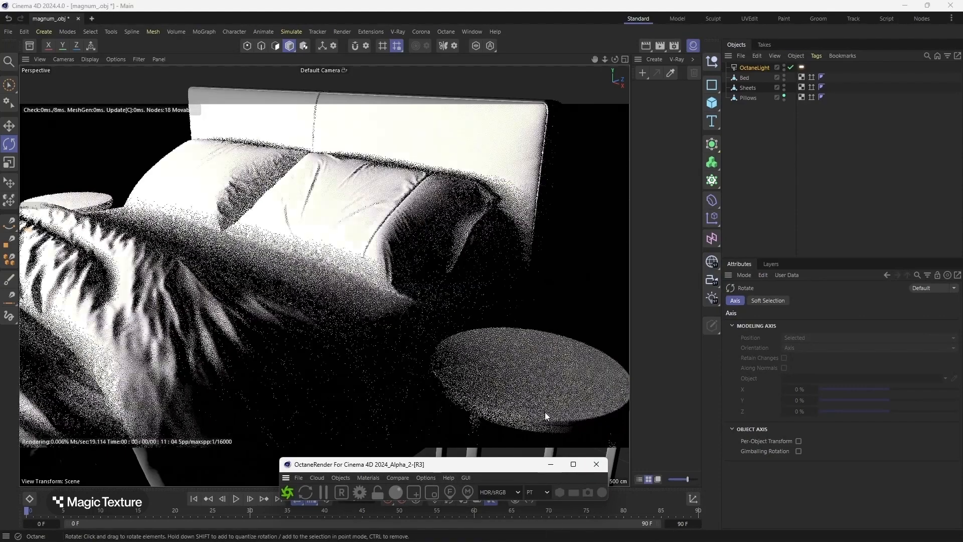
pyautogui.scroll(2, 360, 363)
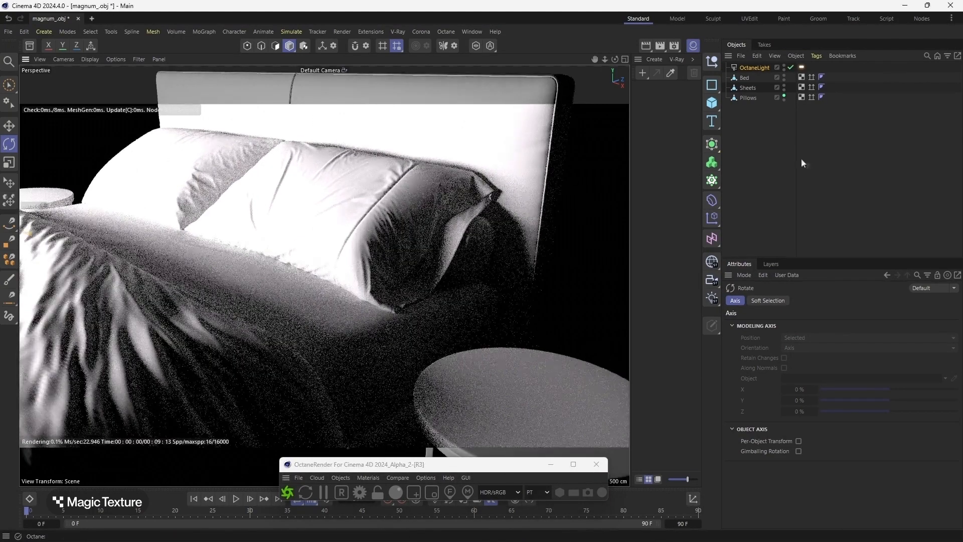
pyautogui.scroll(-2, 328, 283)
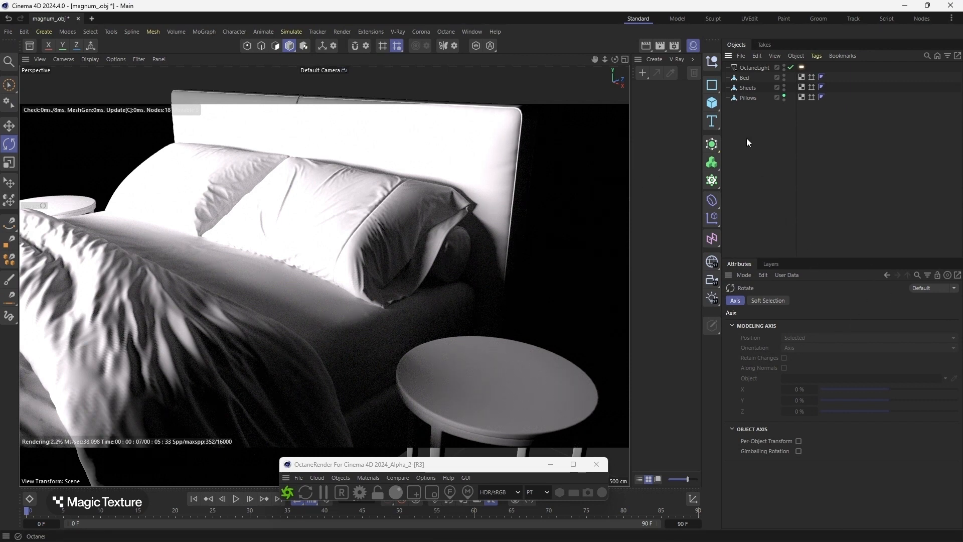
# Import the Fabric060_2K-JPG folder with Magic Texture as a Standard Octane material with Auto Sheen (Fabric) enabled.
pyautogui.click(744, 78)
pyautogui.click(724, 233)
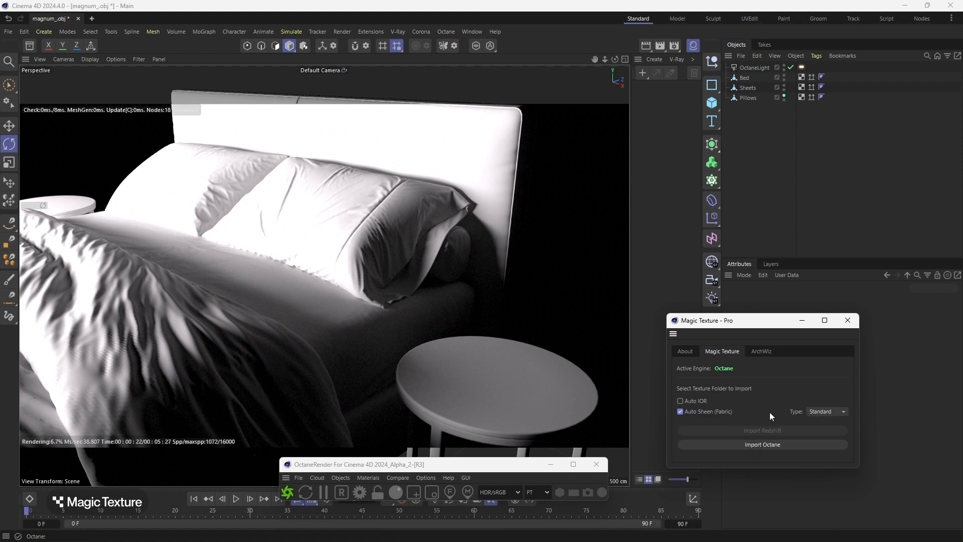
pyautogui.click(800, 443)
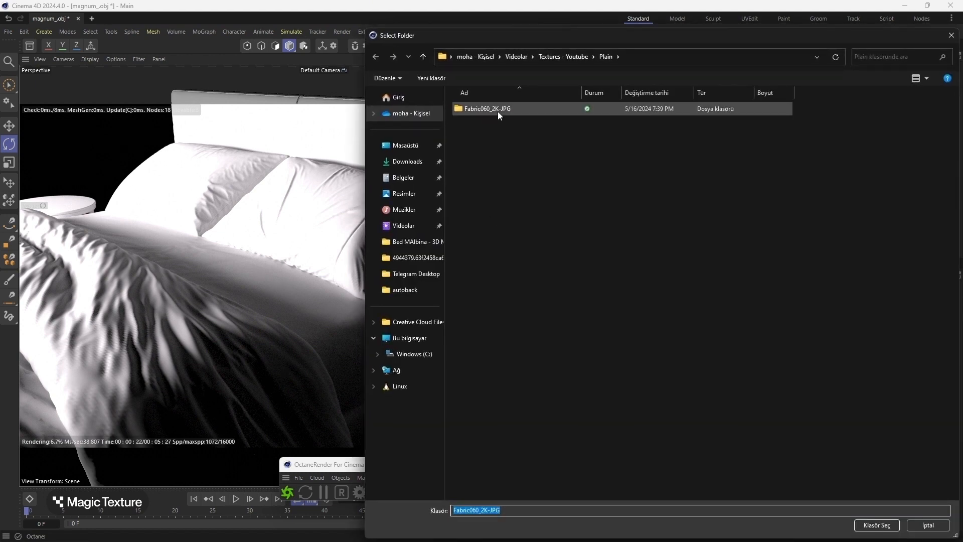
pyautogui.doubleClick(500, 112)
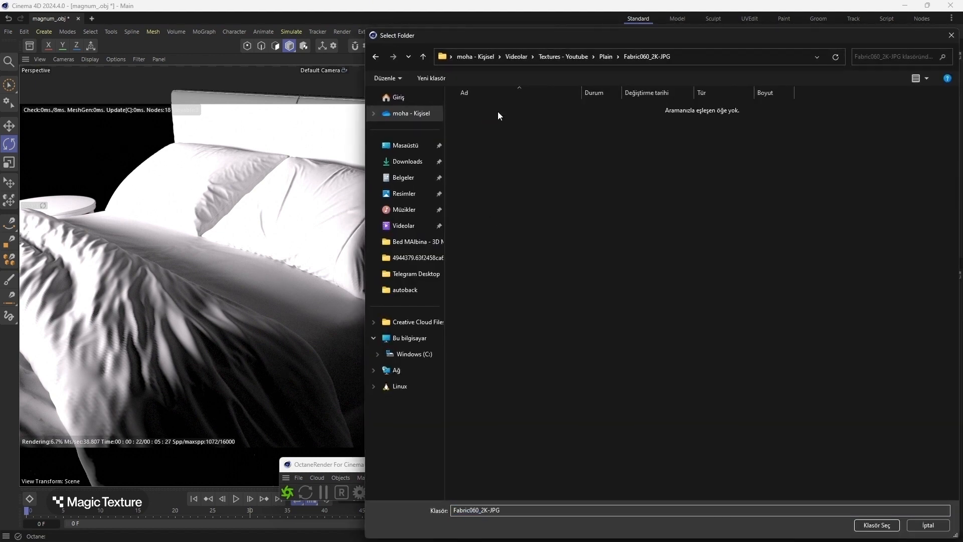
pyautogui.click(878, 526)
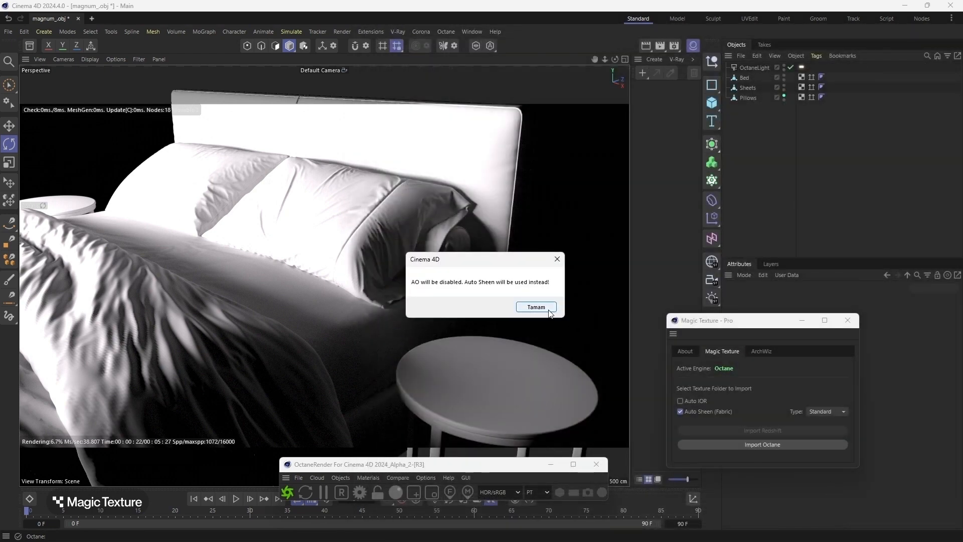
pyautogui.click(549, 310)
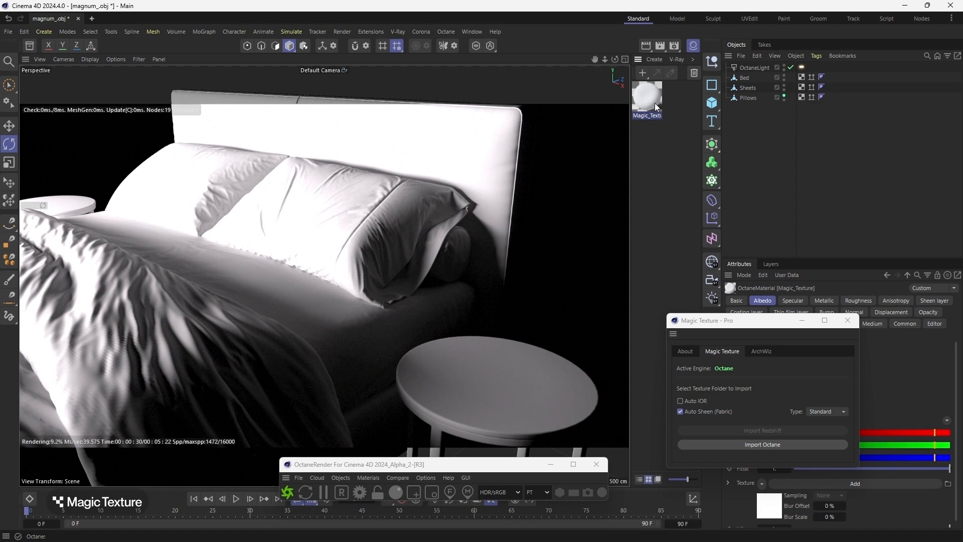
# Open the Magic_Texture material in the Octane Node Editor and spread out its overlapping nodes so each texture branch is readable.
pyautogui.doubleClick(647, 98)
pyautogui.click(661, 249)
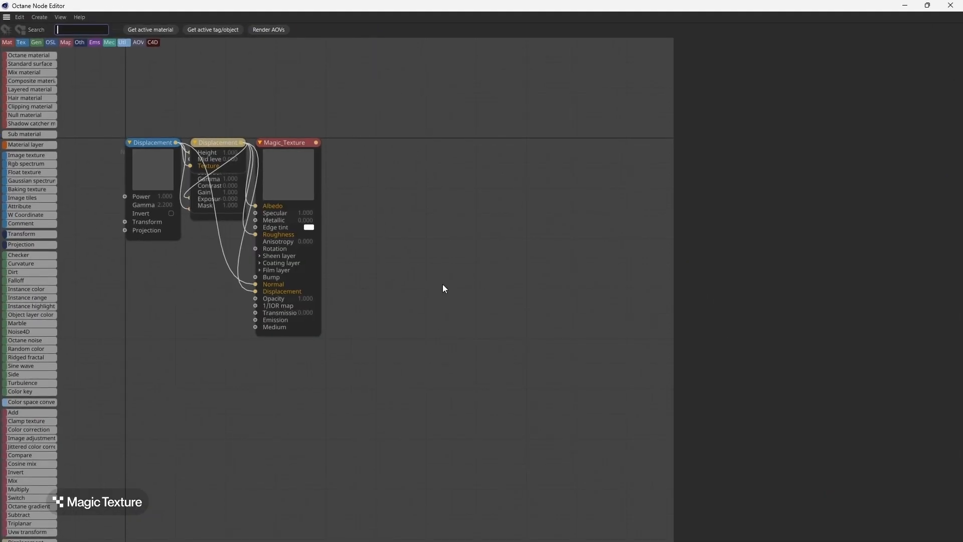
pyautogui.scroll(-6, 450, 255)
pyautogui.scroll(7, 348, 215)
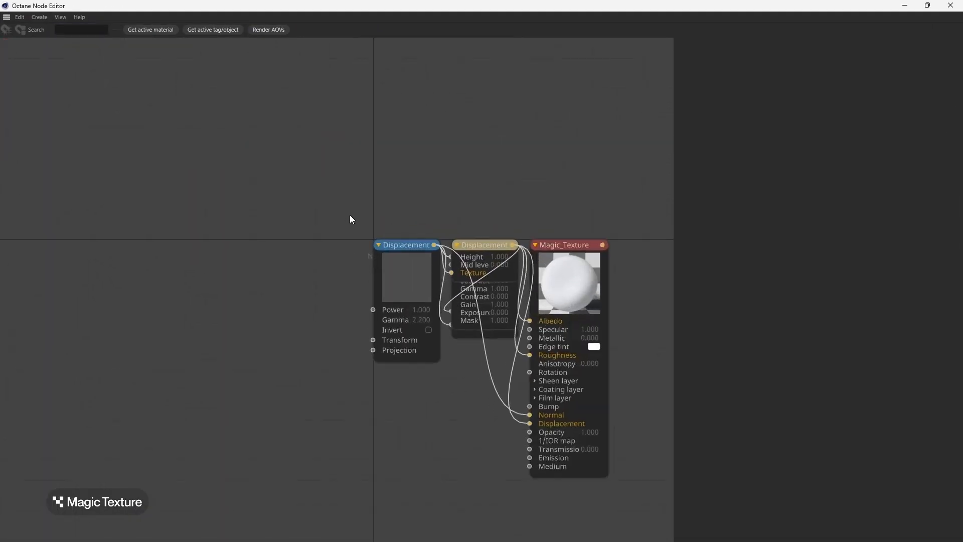
pyautogui.moveTo(475, 221); pyautogui.dragTo(372, 352)
pyautogui.click(62, 19)
pyautogui.click(65, 44)
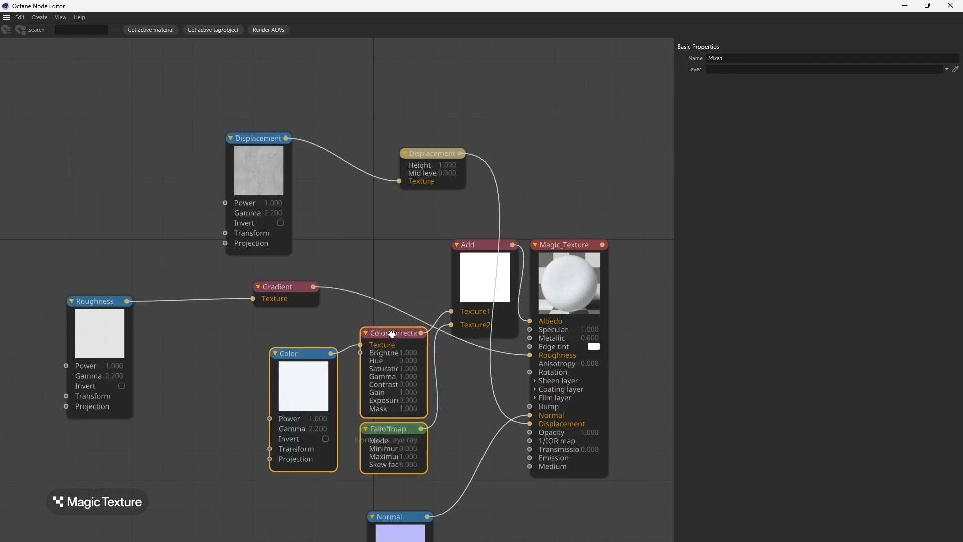
pyautogui.moveTo(391, 334); pyautogui.dragTo(211, 435)
pyautogui.moveTo(474, 245); pyautogui.dragTo(354, 369)
# Shrink the node editor, apply the Magic_Texture material to the Pillows object, and place the node editor beside a close-up of the pillows.
pyautogui.doubleClick(831, 7)
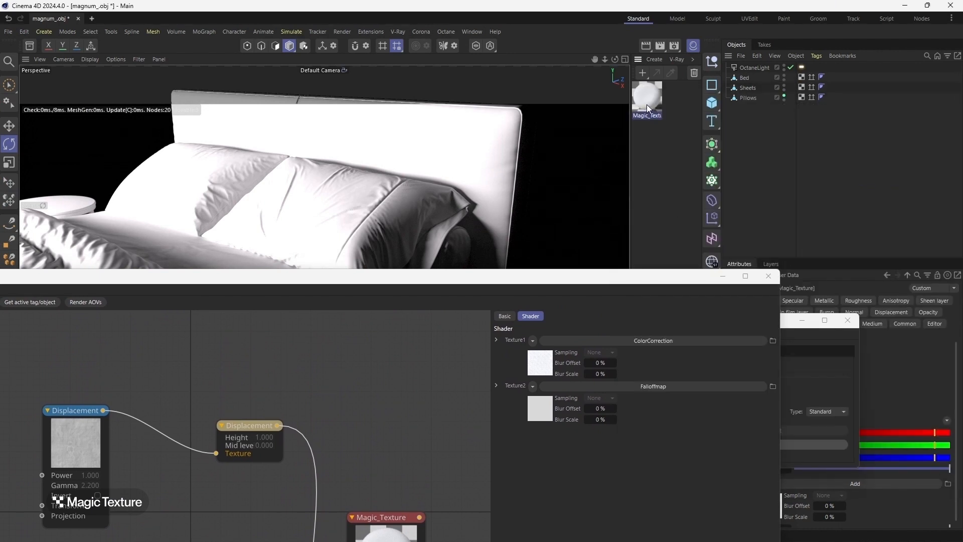
pyautogui.moveTo(648, 106); pyautogui.dragTo(748, 98)
pyautogui.moveTo(393, 282); pyautogui.dragTo(907, 90)
pyautogui.moveTo(471, 85); pyautogui.dragTo(633, 45)
pyautogui.scroll(3, 409, 209)
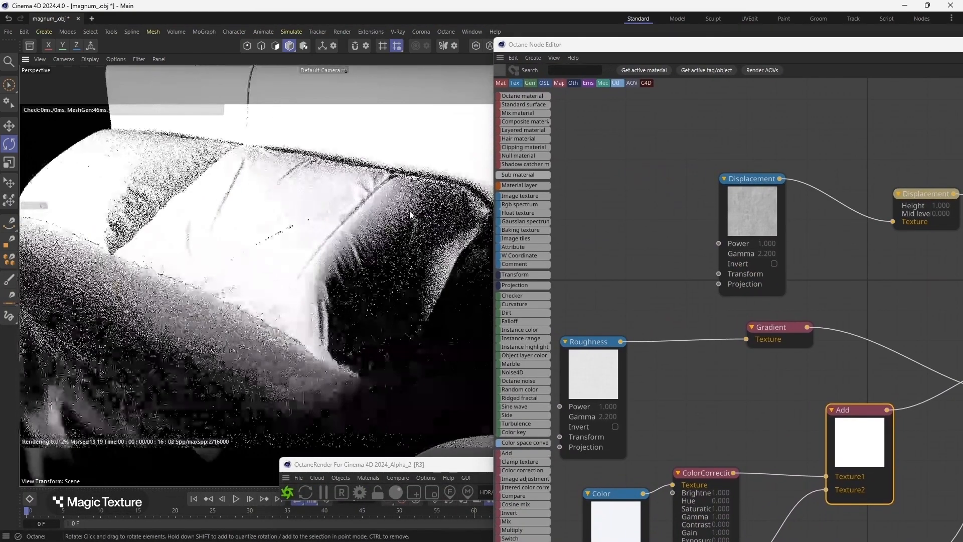
pyautogui.scroll(1, 439, 260)
# Move the Color node away from the ColorCorrection node and add a Mix node in the gap between them.
pyautogui.scroll(-4, 615, 294)
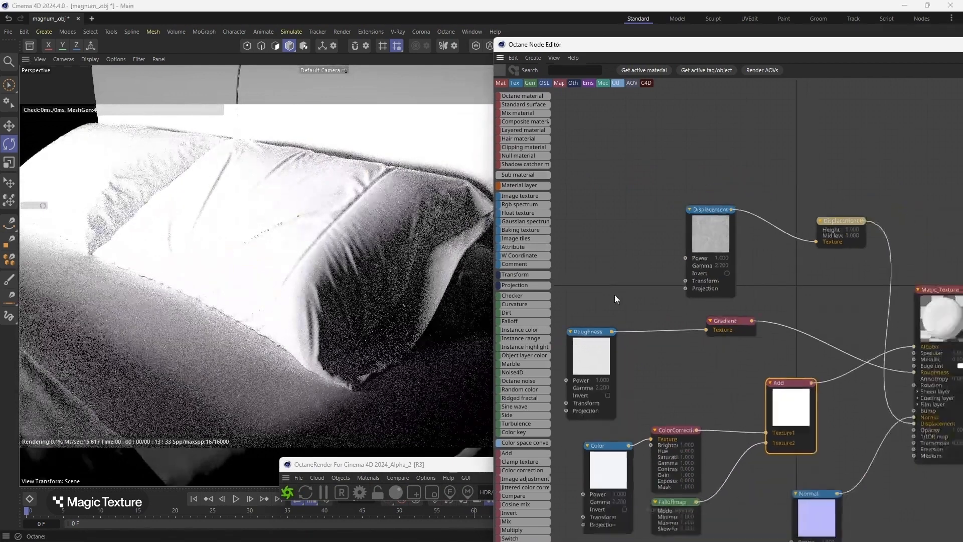
pyautogui.scroll(4, 633, 350)
pyautogui.scroll(-5, 652, 381)
pyautogui.scroll(5, 571, 397)
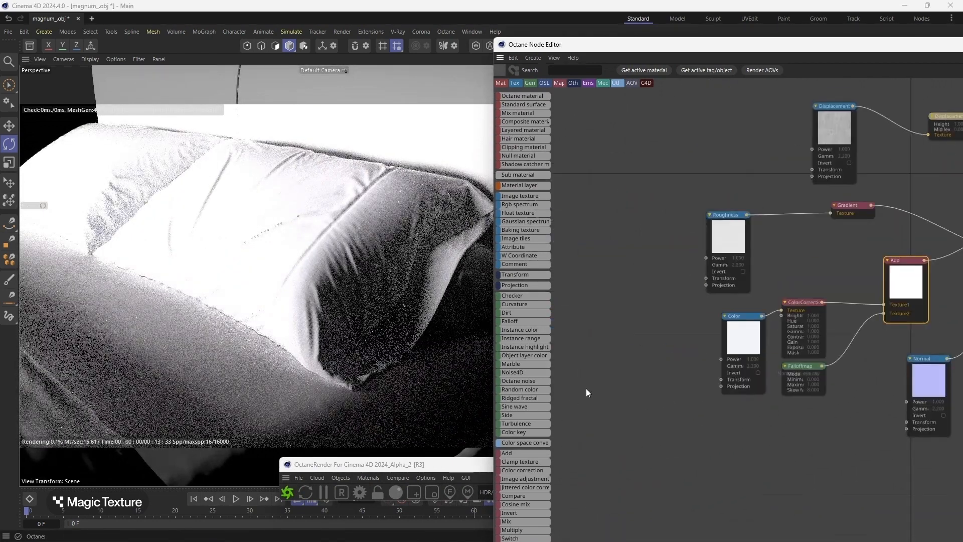
pyautogui.moveTo(802, 294); pyautogui.dragTo(557, 288)
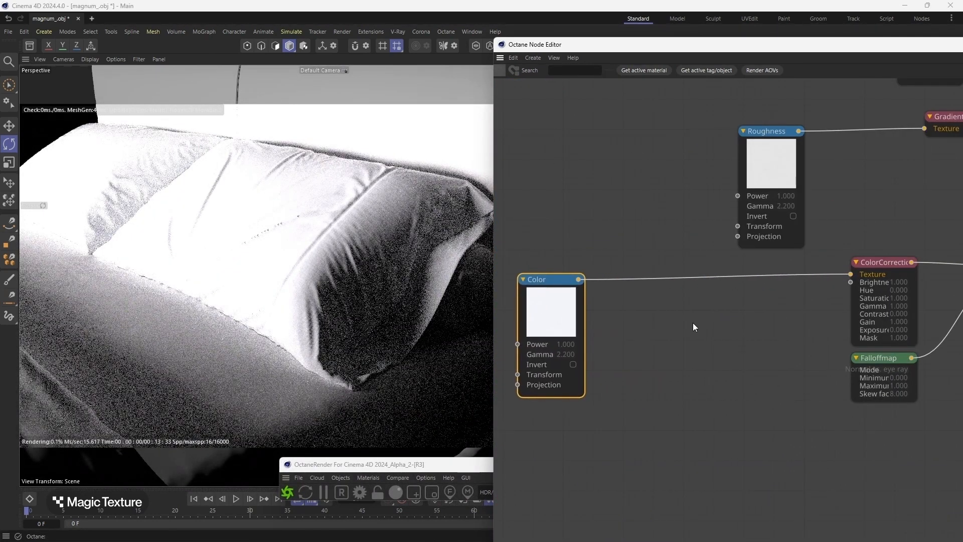
pyautogui.click(623, 234)
pyautogui.doubleClick(604, 246)
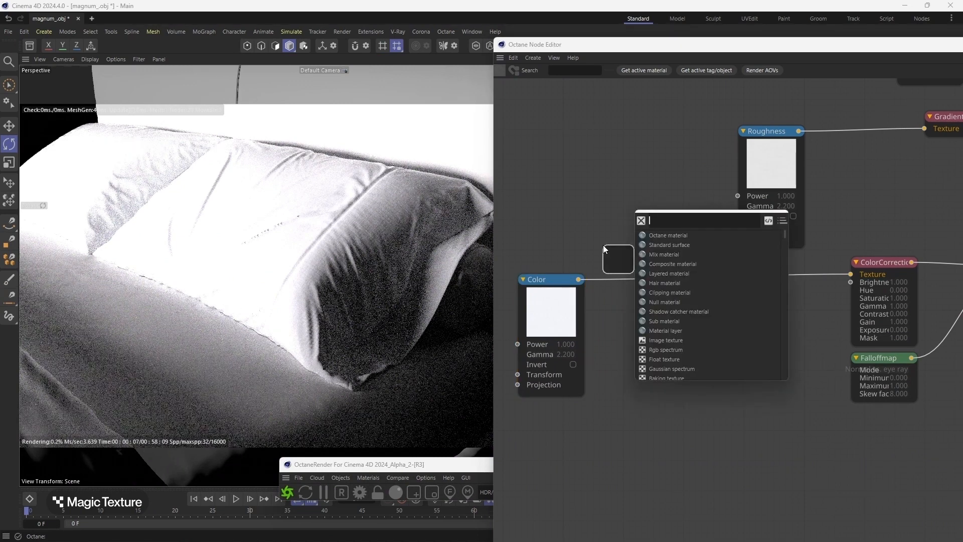
pyautogui.write('MIX')
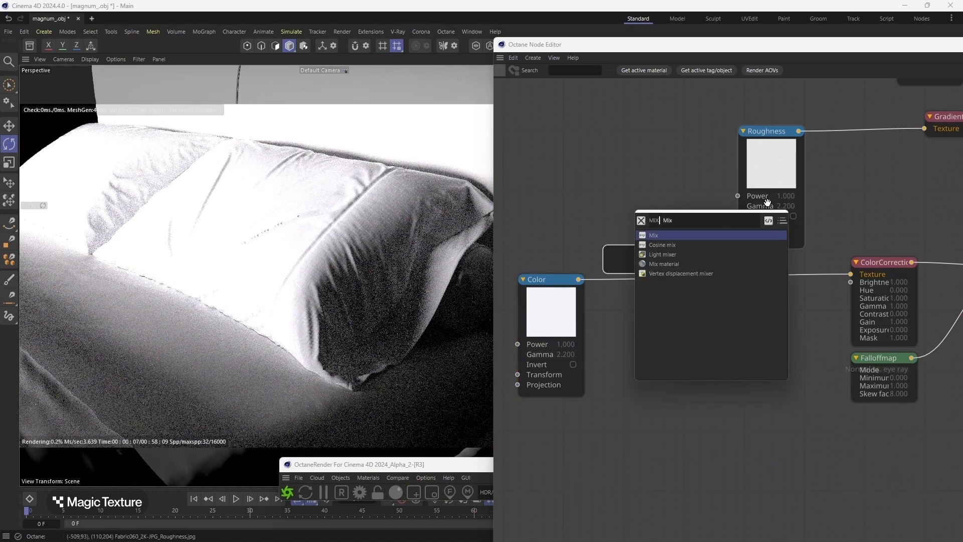
pyautogui.click(655, 234)
pyautogui.moveTo(635, 248); pyautogui.dragTo(701, 292)
# Connect the Color node to the Mix node's Texture1 and the Mix output to the ColorCorrection node's Texture input.
pyautogui.click(790, 282)
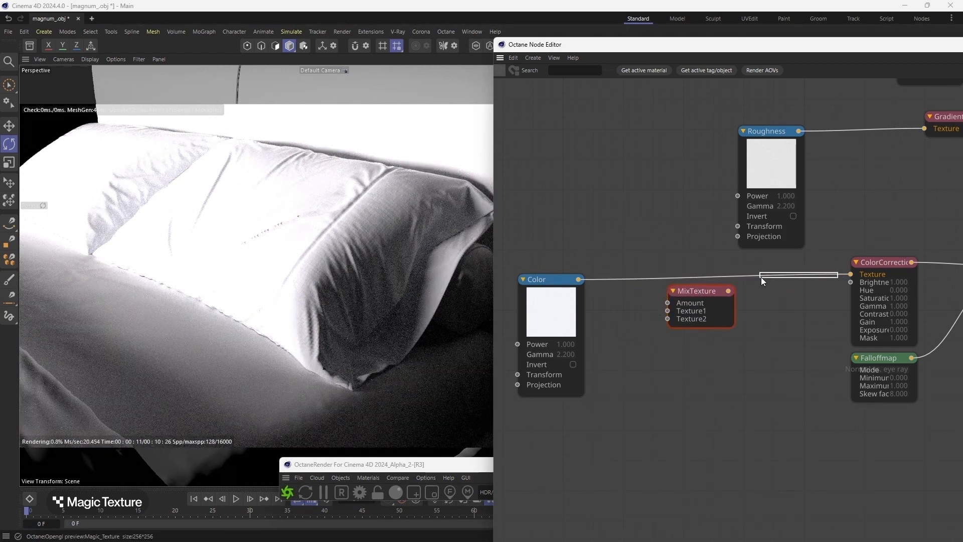
pyautogui.moveTo(635, 308); pyautogui.dragTo(668, 310)
pyautogui.moveTo(728, 291); pyautogui.dragTo(859, 276)
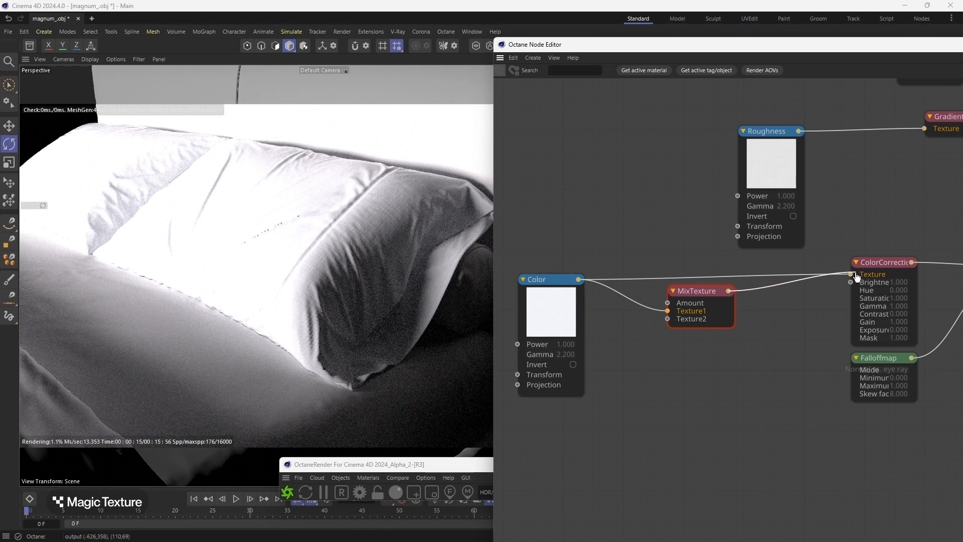
# Add an RGB spectrum node beneath the Color node and connect it to the Mix node's Texture2 input.
pyautogui.doubleClick(688, 372)
pyautogui.write('RGB')
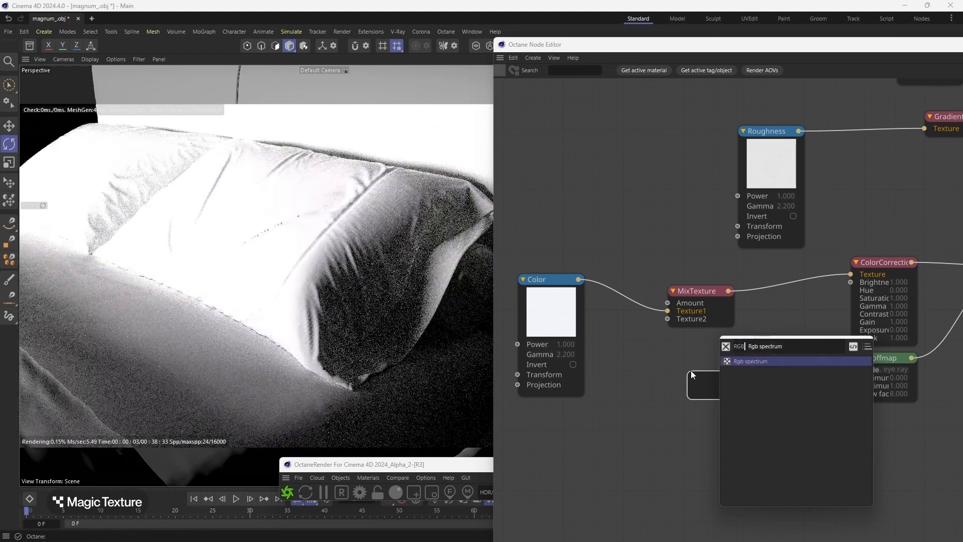
pyautogui.press('Return')
pyautogui.moveTo(717, 378); pyautogui.dragTo(668, 319)
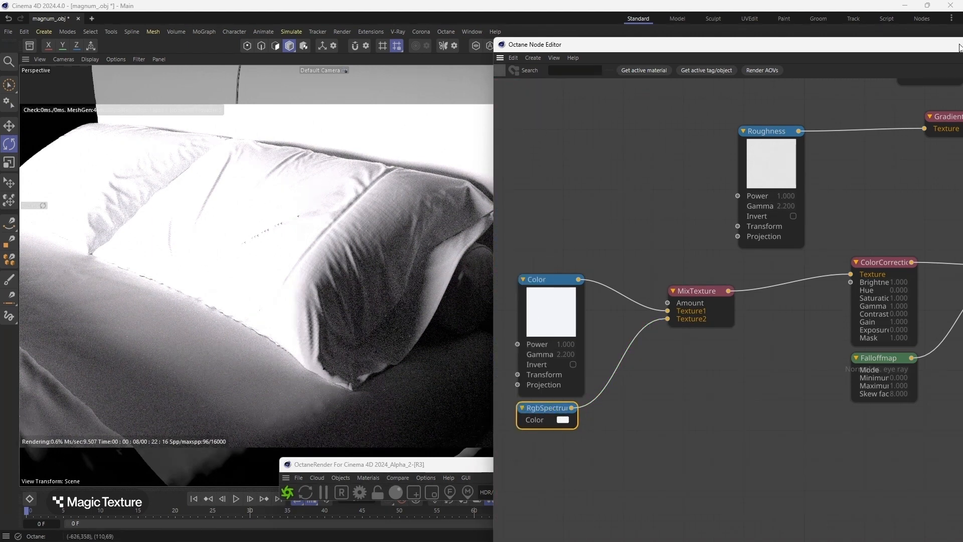
# Set the RGB spectrum node's color to pure red.
pyautogui.moveTo(917, 48); pyautogui.dragTo(293, 316)
pyautogui.click(603, 378)
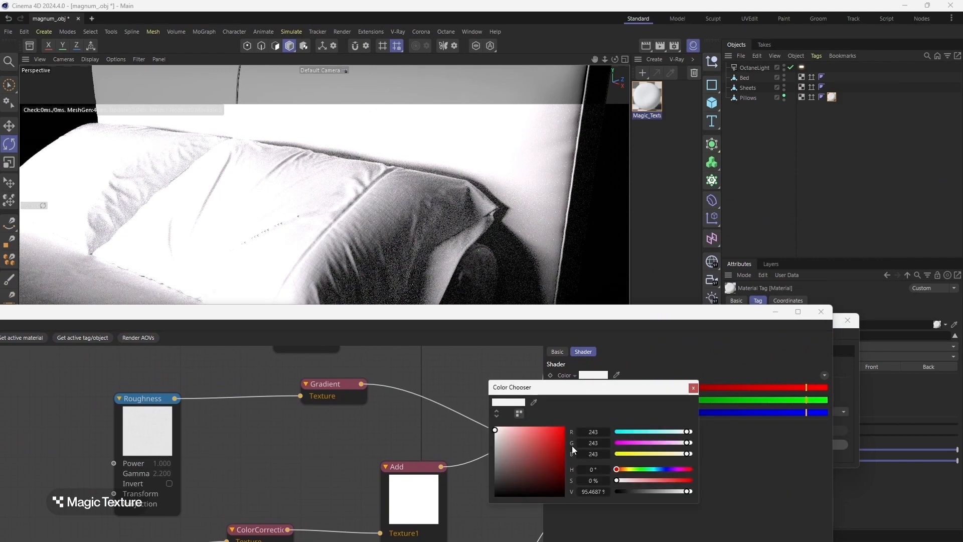
pyautogui.click(564, 427)
pyautogui.click(693, 388)
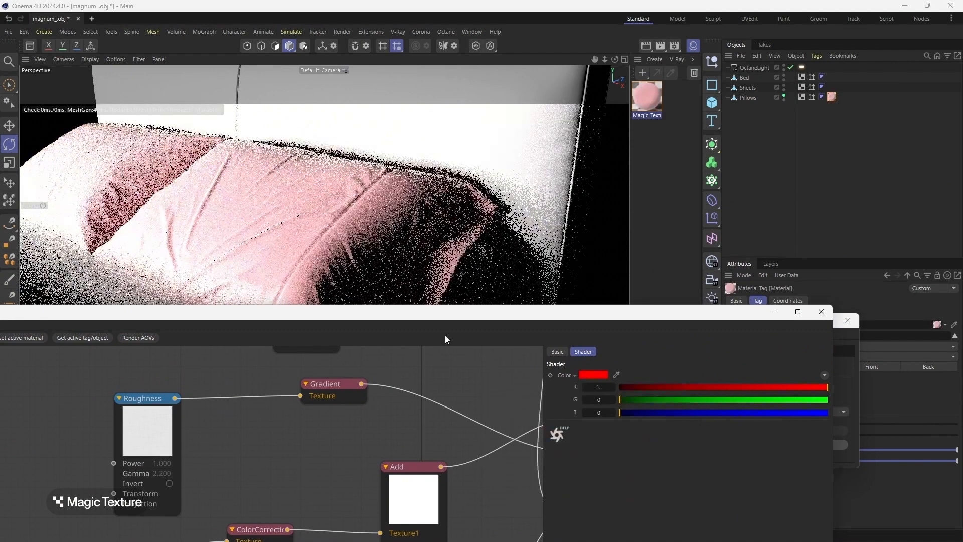
# Set the MixTexture node's Amount to 1 and uncover the rendered pillows behind the node editor.
pyautogui.moveTo(424, 318); pyautogui.dragTo(809, 56)
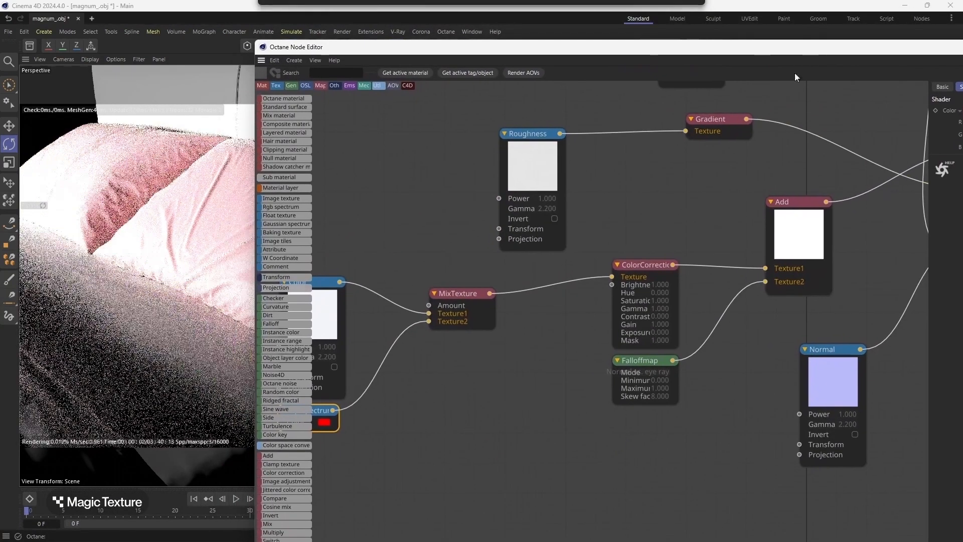
pyautogui.moveTo(715, 53); pyautogui.dragTo(278, 237)
pyautogui.moveTo(654, 295); pyautogui.dragTo(775, 291)
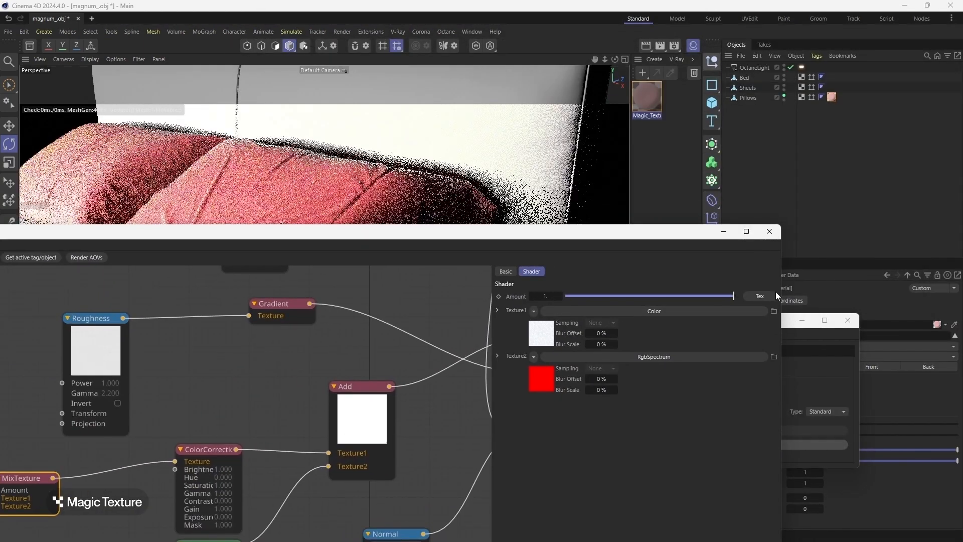
pyautogui.moveTo(493, 234); pyautogui.dragTo(606, 422)
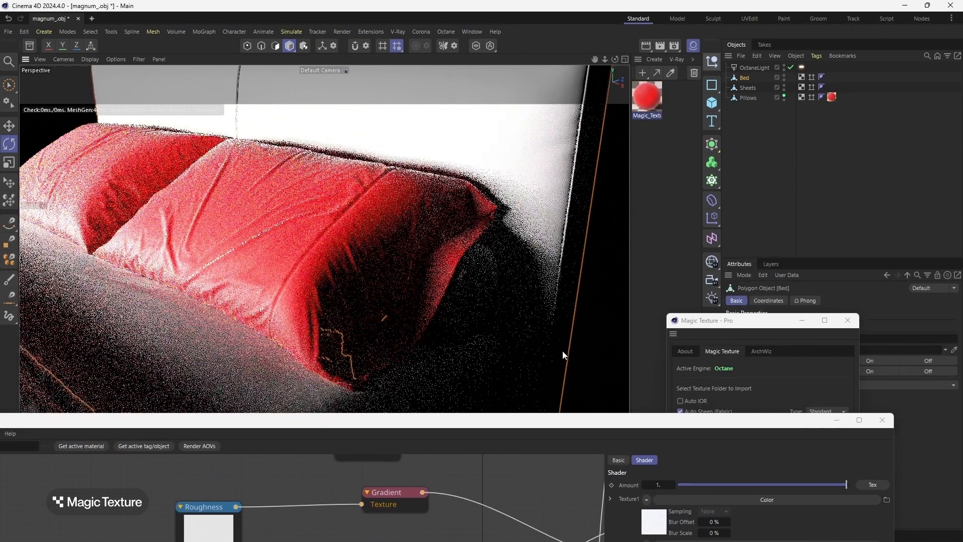
pyautogui.click(616, 333)
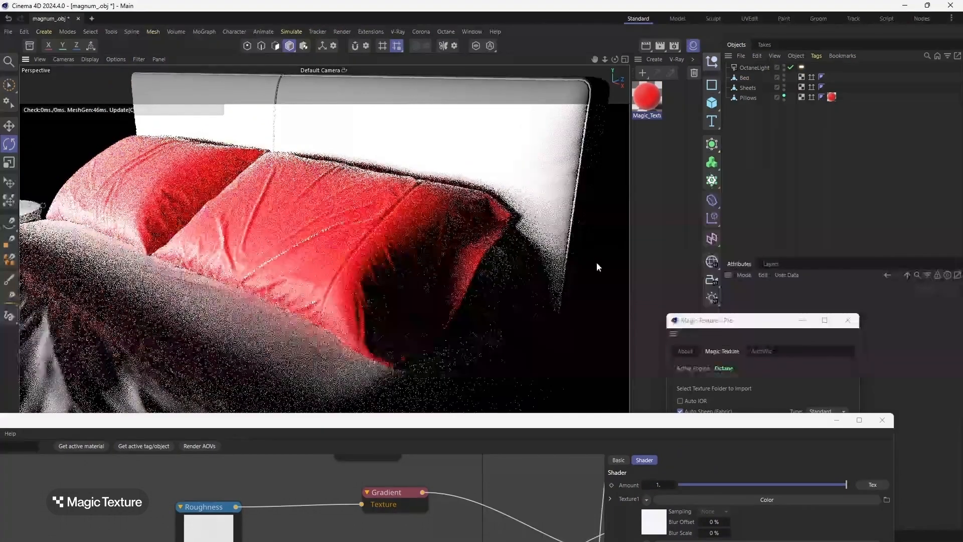
pyautogui.click(357, 395)
pyautogui.click(590, 233)
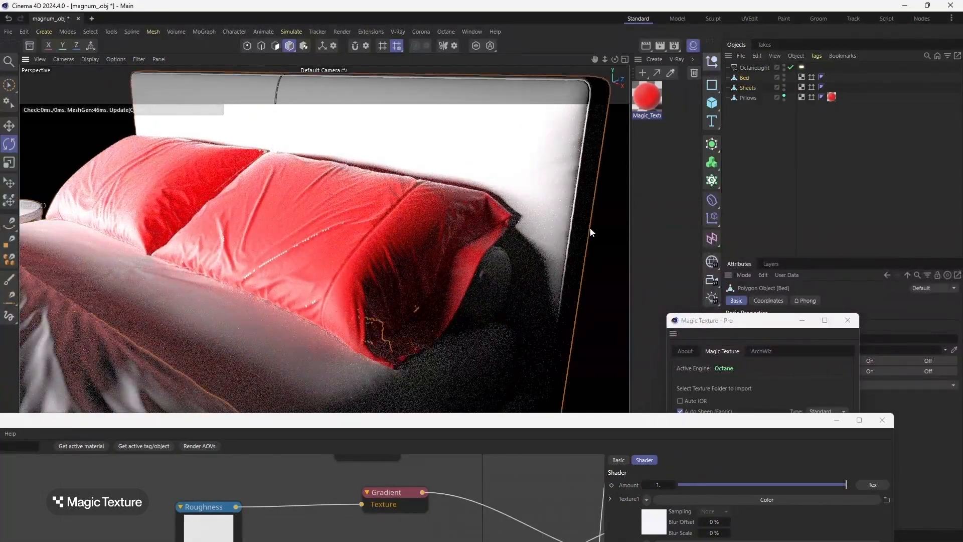
# Set the Specular float of the Magic_Texture material to 0 and uncover the rendered pillows.
pyautogui.moveTo(537, 425); pyautogui.dragTo(353, 109)
pyautogui.scroll(-3, 270, 257)
pyautogui.scroll(-4, 270, 257)
pyautogui.scroll(7, 340, 222)
pyautogui.click(305, 252)
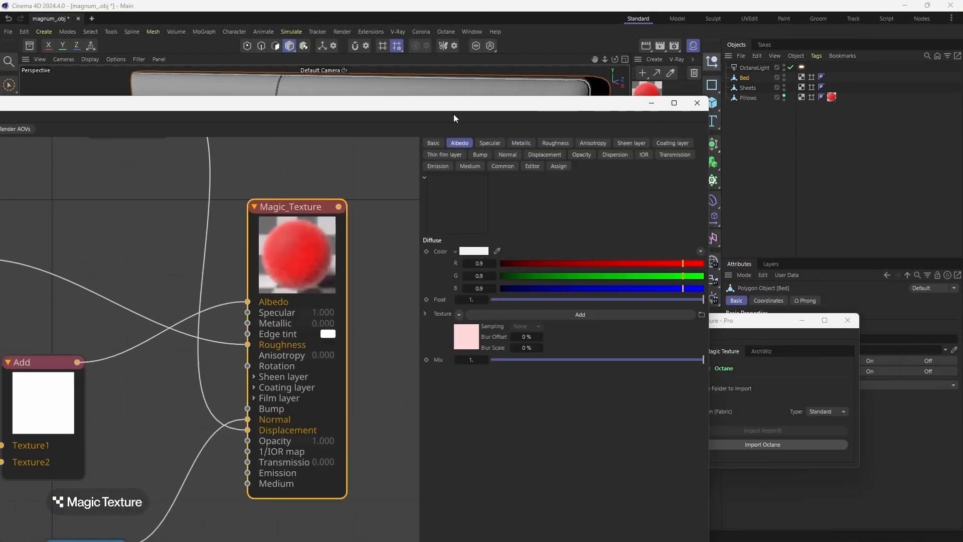
pyautogui.click(490, 143)
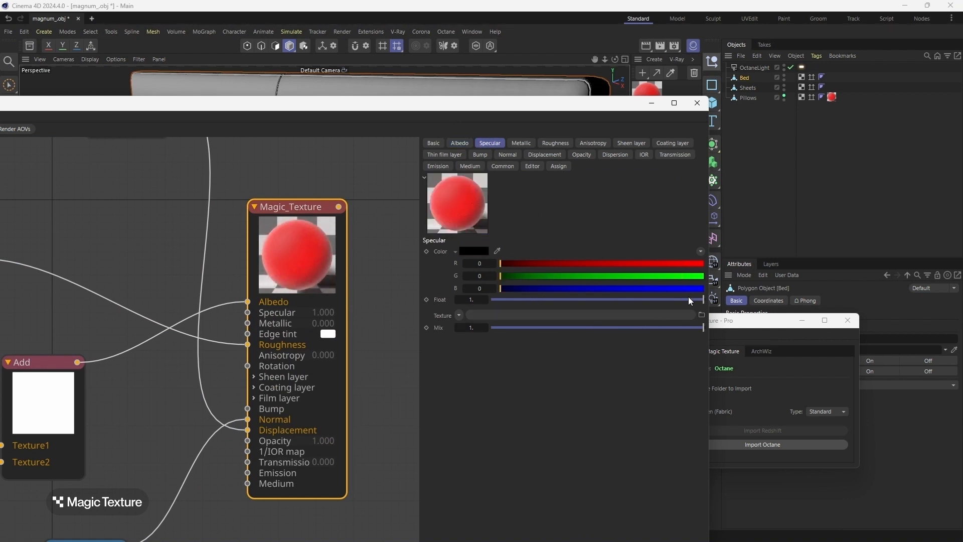
pyautogui.moveTo(687, 299); pyautogui.dragTo(450, 300)
pyautogui.moveTo(499, 98); pyautogui.dragTo(552, 341)
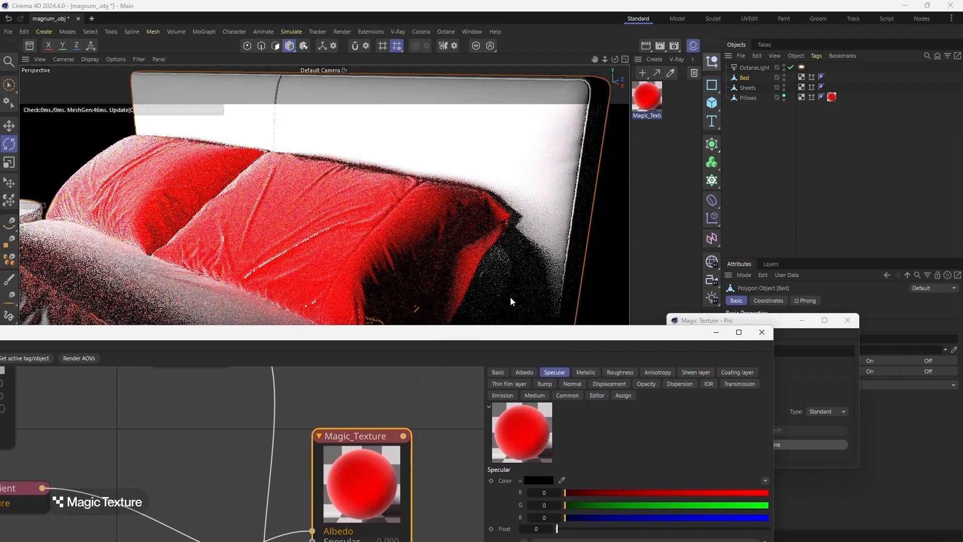
pyautogui.click(384, 203)
pyautogui.scroll(-1, 511, 213)
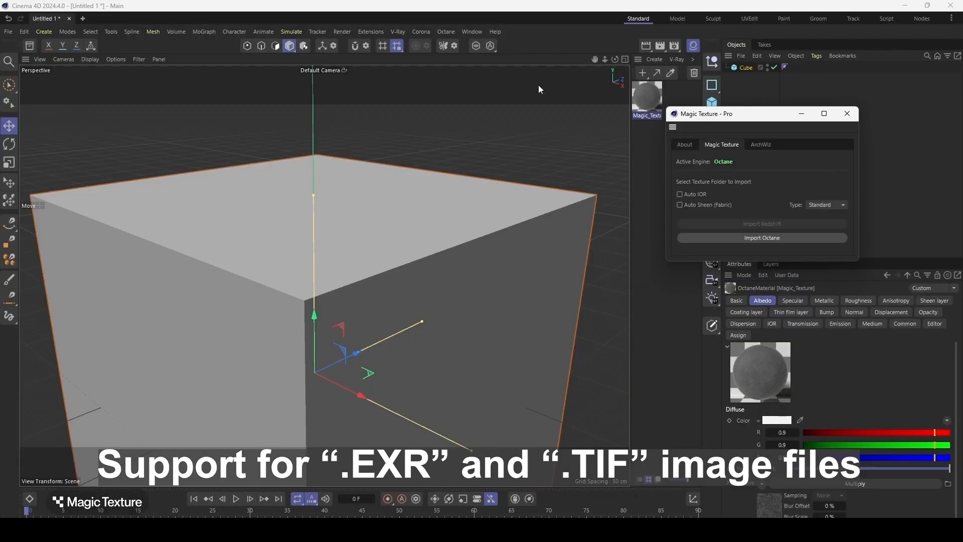
# Delete the Magic_Texture material from the cube scene and set the renderer to Redshift in the render settings.
pyautogui.click(645, 101)
pyautogui.press('Delete')
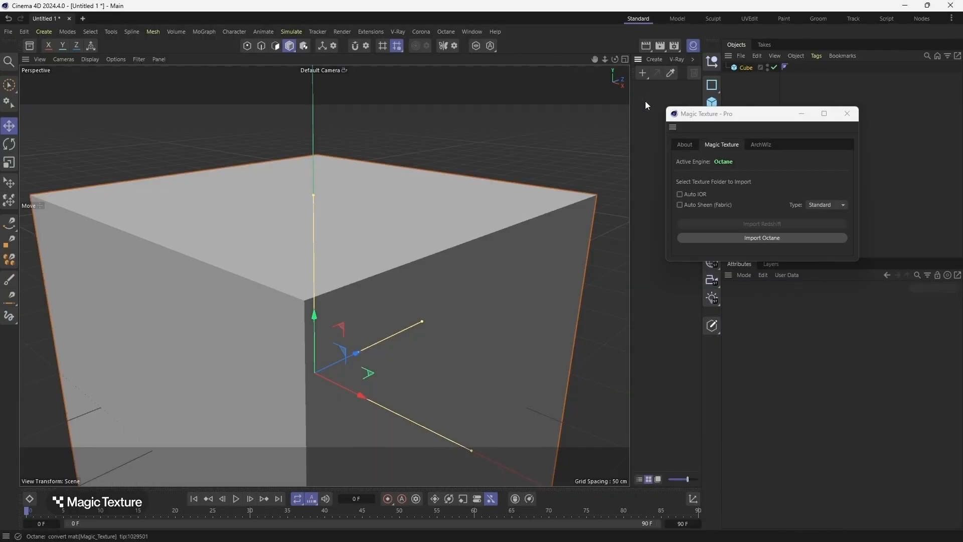
pyautogui.click(347, 31)
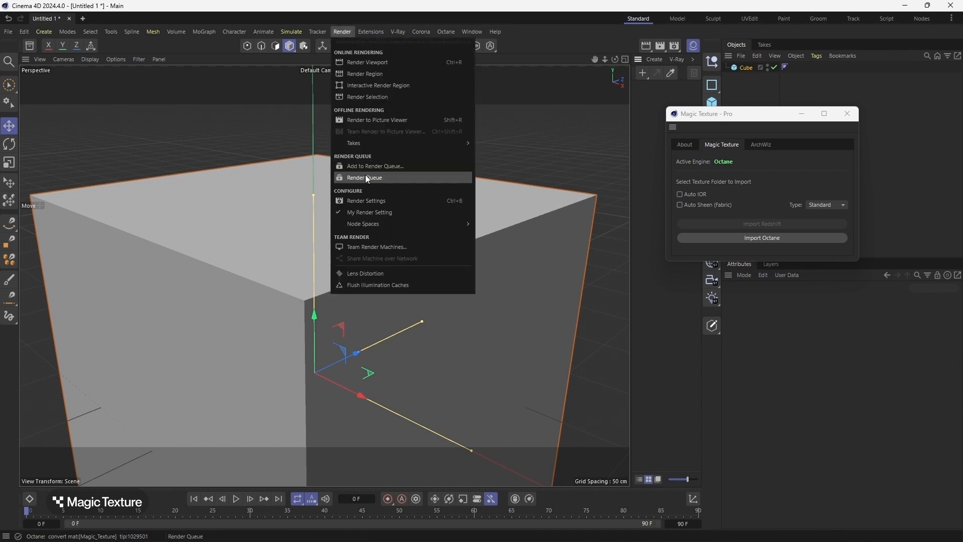
pyautogui.click(374, 201)
pyautogui.click(442, 202)
pyautogui.click(441, 216)
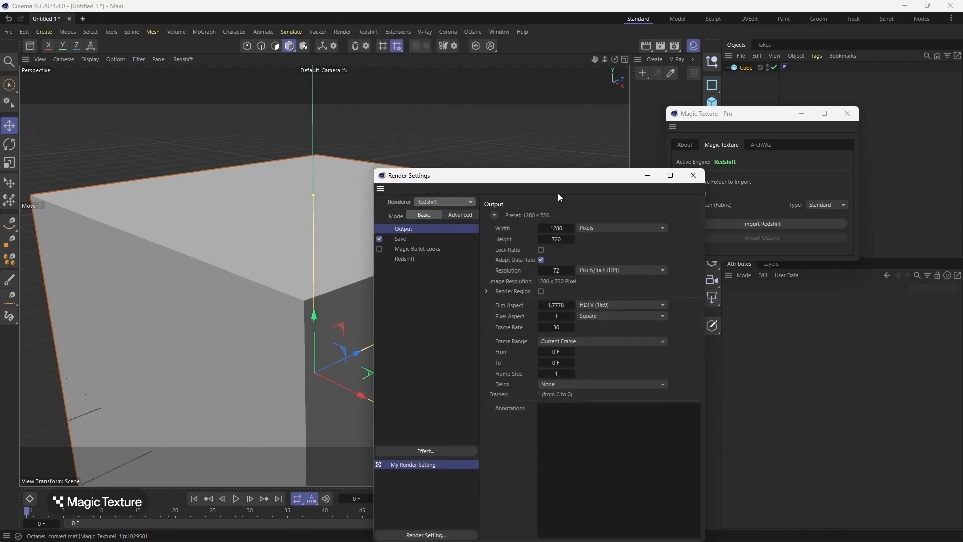
pyautogui.click(693, 175)
# Import the Velvet texture folder as a Redshift material with Magic Texture.
pyautogui.click(718, 223)
pyautogui.doubleClick(513, 126)
pyautogui.click(864, 526)
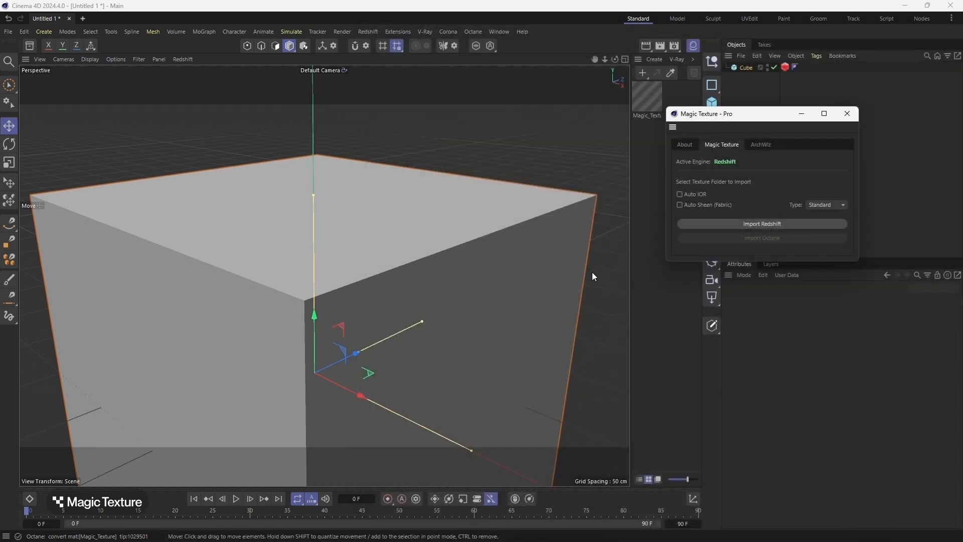
# Open the Magic_Texture material's node graph and examine the Normal, Bump Map and Roughness nodes.
pyautogui.click(639, 109)
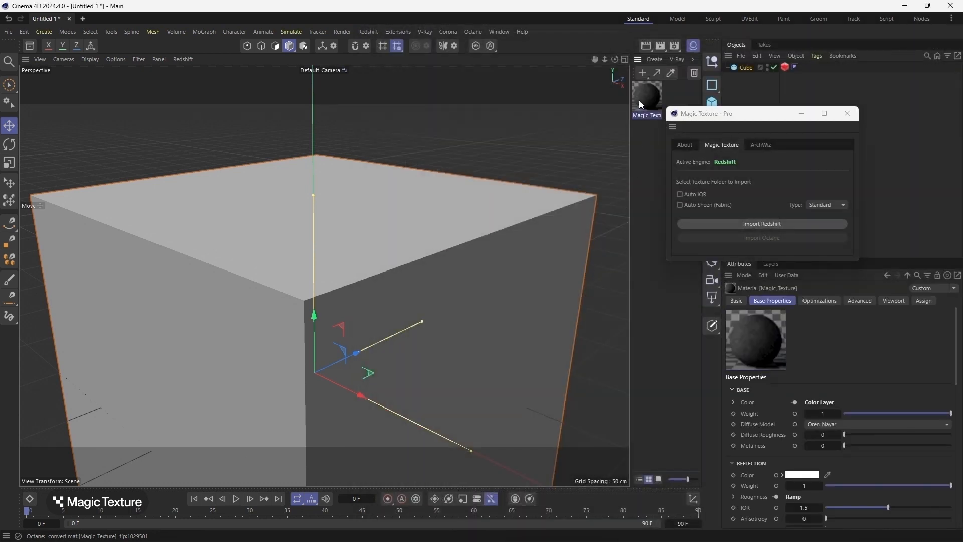
pyautogui.doubleClick(640, 101)
pyautogui.scroll(5, 520, 351)
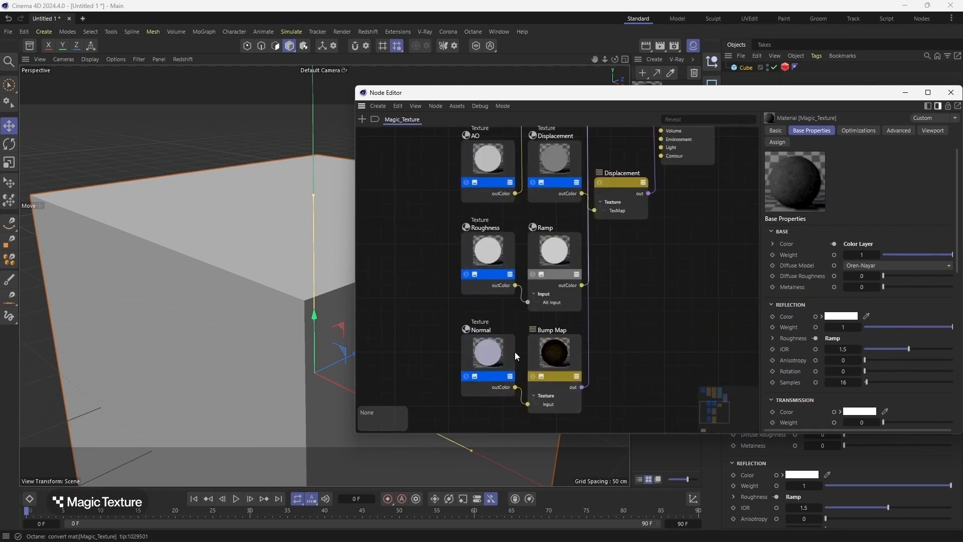
pyautogui.click(486, 341)
pyautogui.click(556, 336)
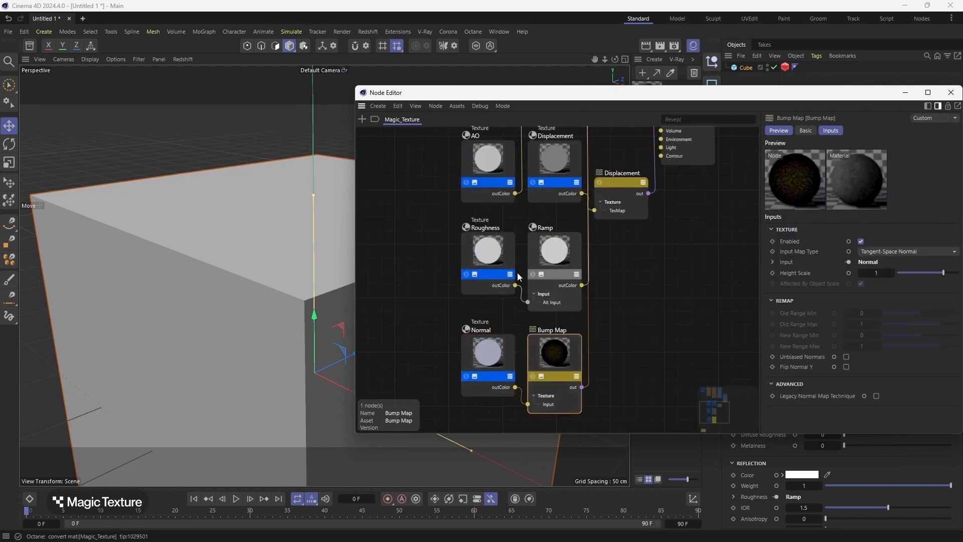
pyautogui.click(504, 259)
pyautogui.scroll(-5, 501, 281)
pyautogui.scroll(7, 500, 231)
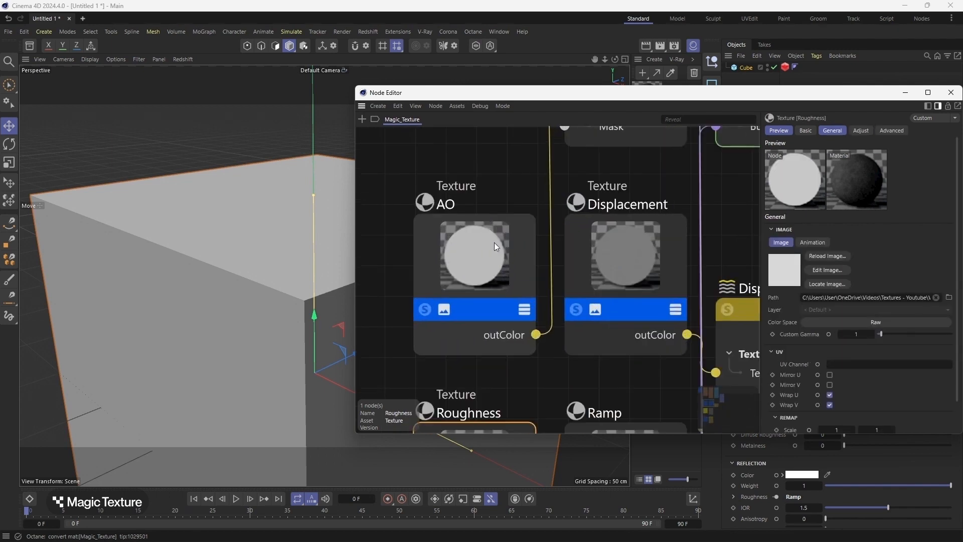
pyautogui.scroll(-6, 485, 277)
pyautogui.scroll(3, 481, 188)
pyautogui.scroll(-3, 528, 230)
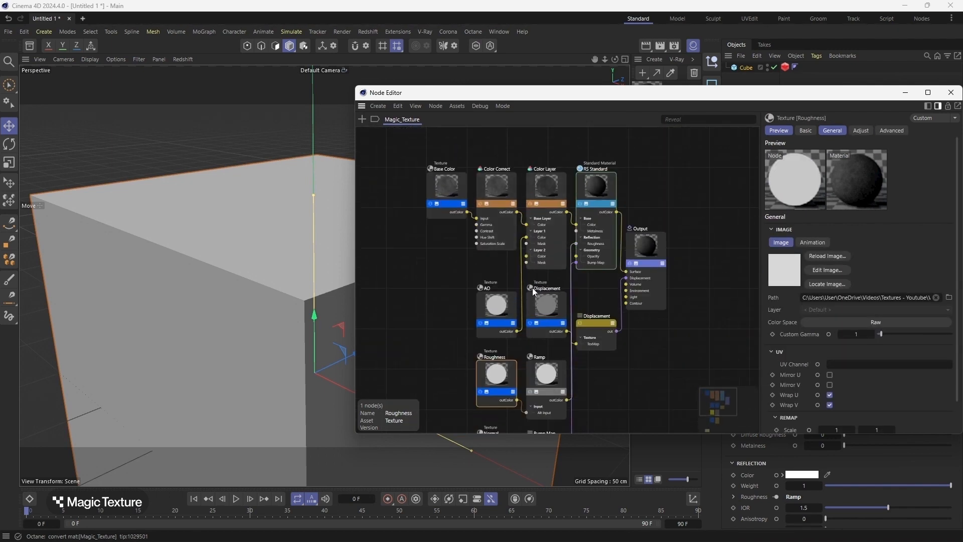
# Check the image file paths and extensions of the AO and Base Color texture nodes.
pyautogui.scroll(5, 533, 287)
pyautogui.click(477, 320)
pyautogui.moveTo(885, 297); pyautogui.dragTo(926, 303)
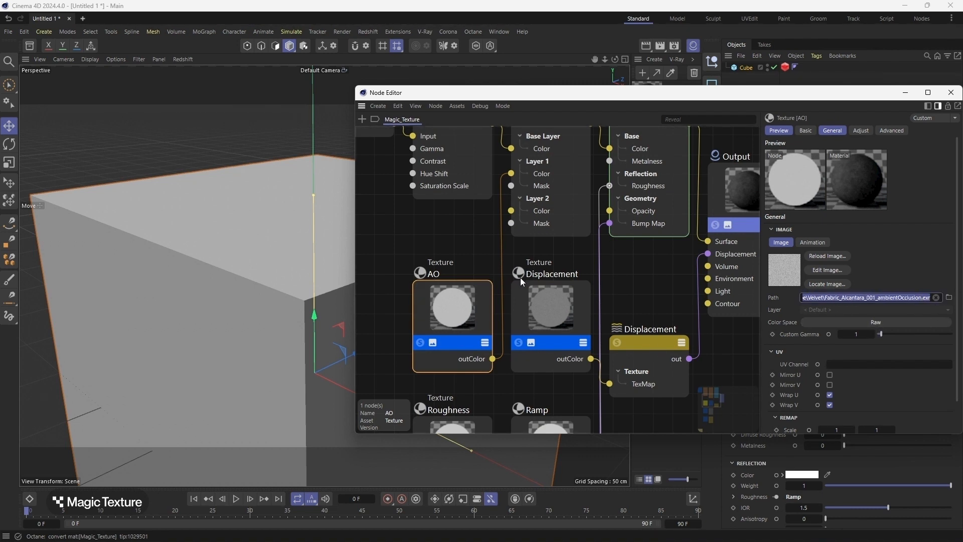
pyautogui.click(396, 226)
pyautogui.scroll(-5, 407, 245)
pyautogui.scroll(6, 399, 184)
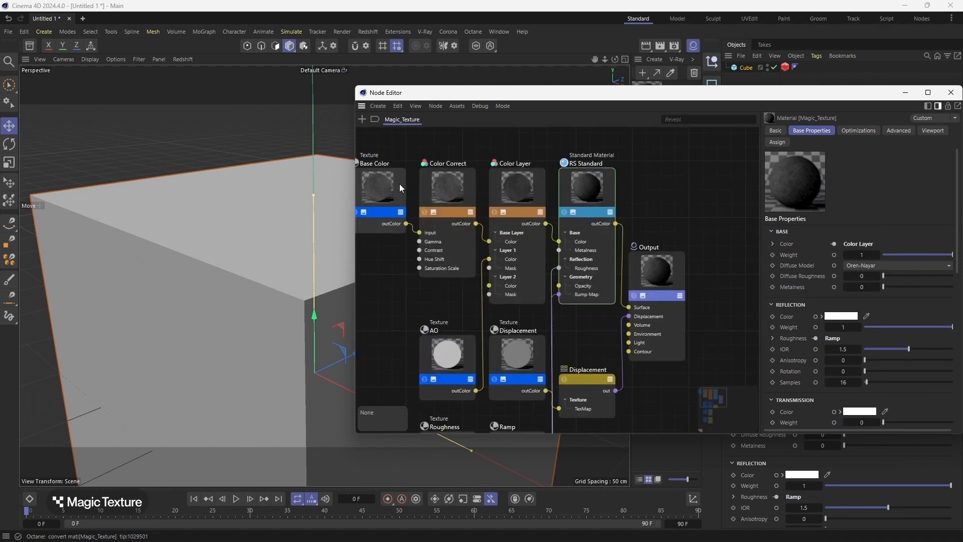
pyautogui.click(399, 184)
pyautogui.moveTo(895, 298); pyautogui.dragTo(937, 305)
# Check the Normal texture node's image file path, look over the whole graph and close the node editor.
pyautogui.click(488, 387)
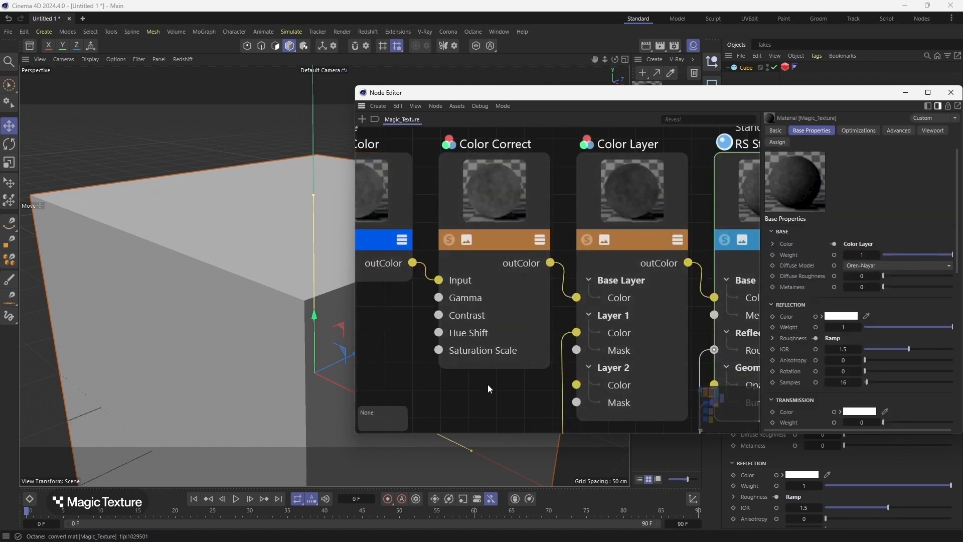
pyautogui.scroll(-6, 489, 381)
pyautogui.scroll(6, 497, 390)
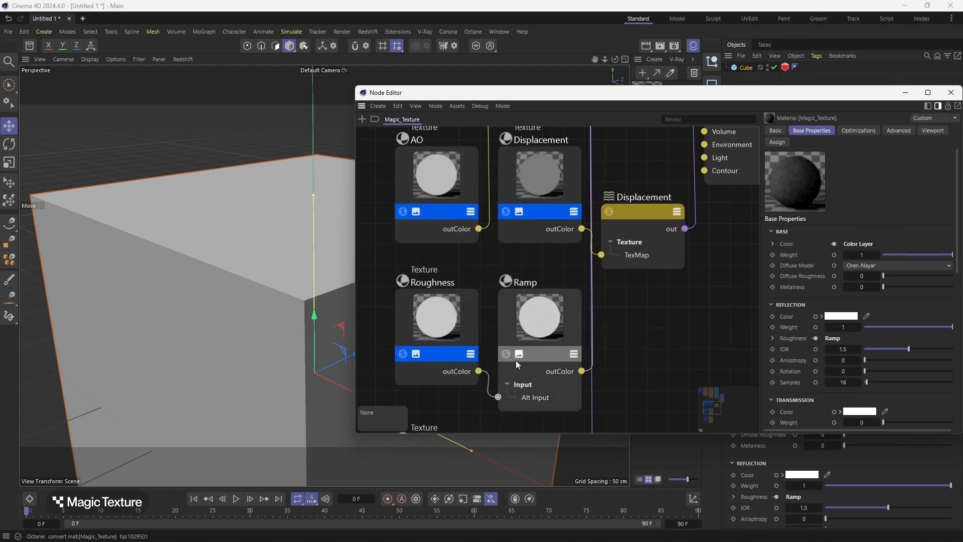
pyautogui.scroll(4, 516, 387)
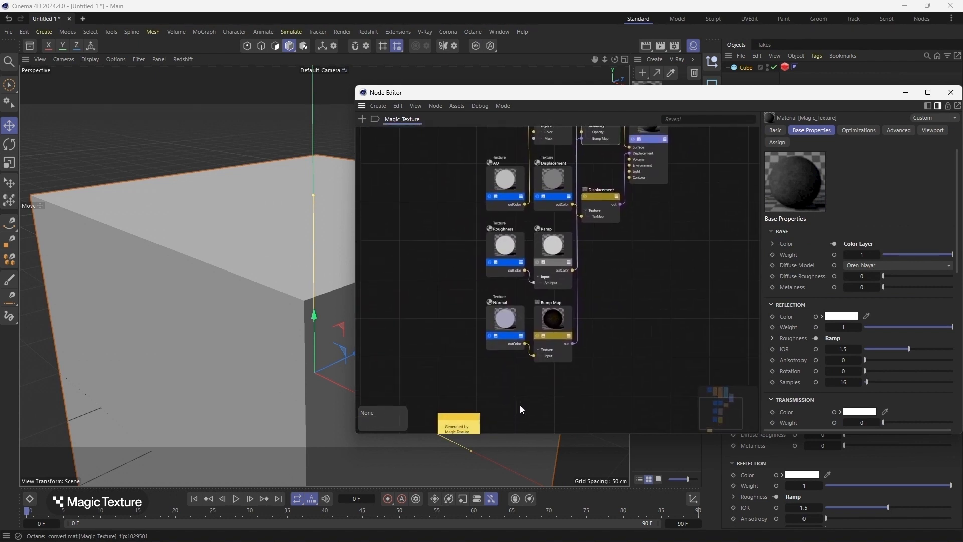
pyautogui.click(494, 234)
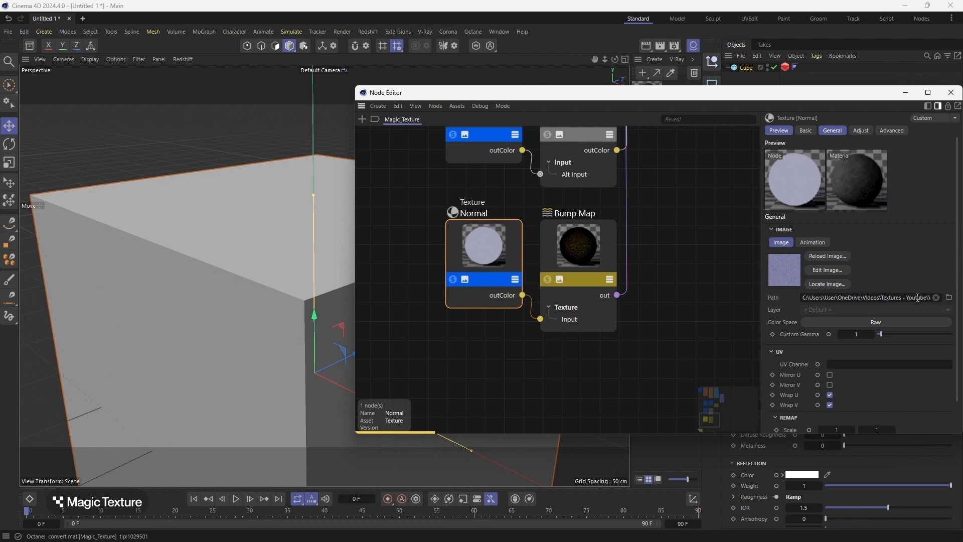
pyautogui.moveTo(918, 298); pyautogui.dragTo(941, 298)
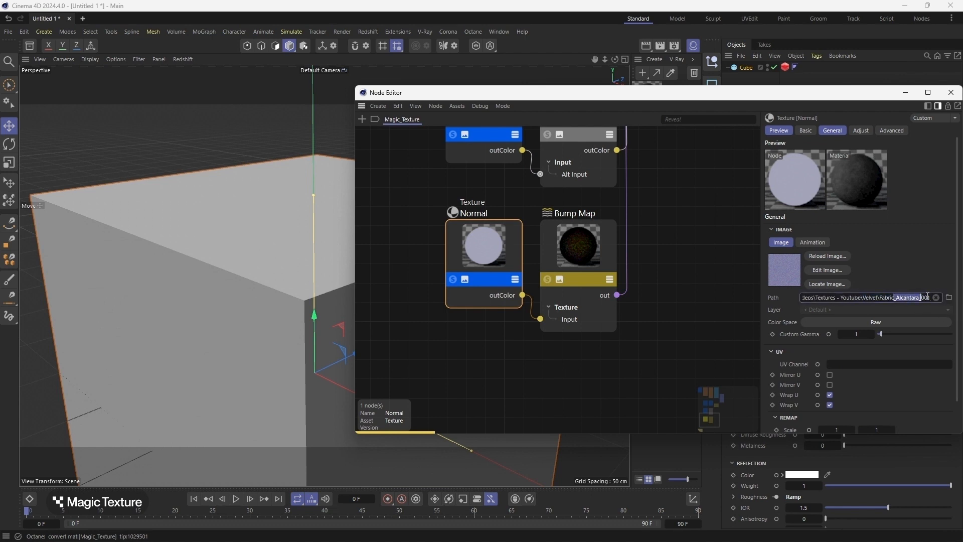
pyautogui.click(602, 359)
pyautogui.scroll(-5, 592, 354)
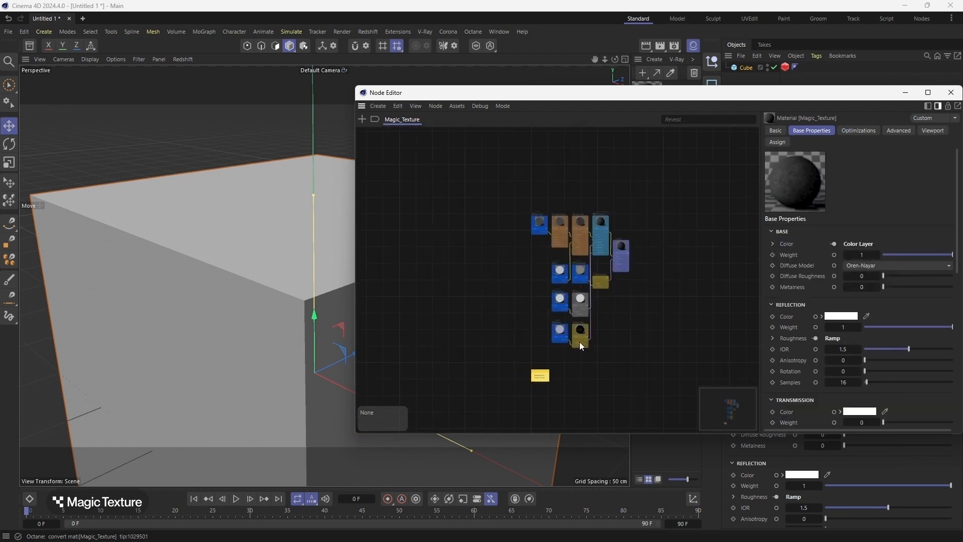
pyautogui.scroll(5, 568, 251)
pyautogui.scroll(-4, 540, 361)
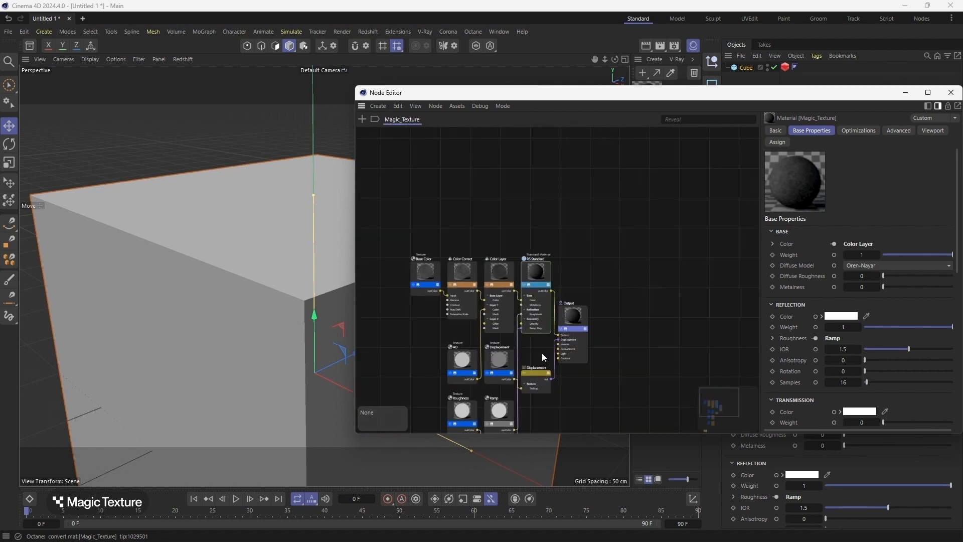
pyautogui.click(951, 92)
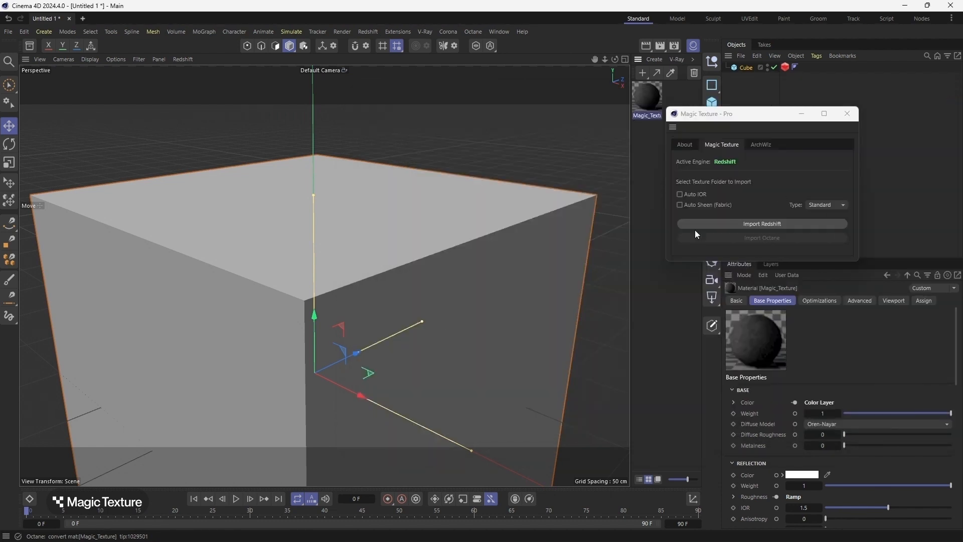
# Set the renderer to Octane Renderer in the render settings.
pyautogui.click(342, 32)
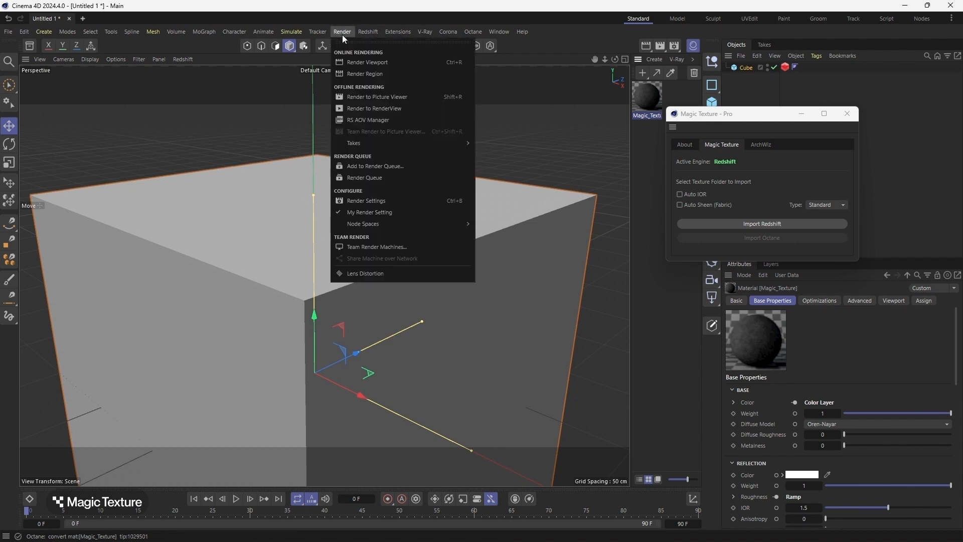
pyautogui.click(369, 201)
pyautogui.click(457, 201)
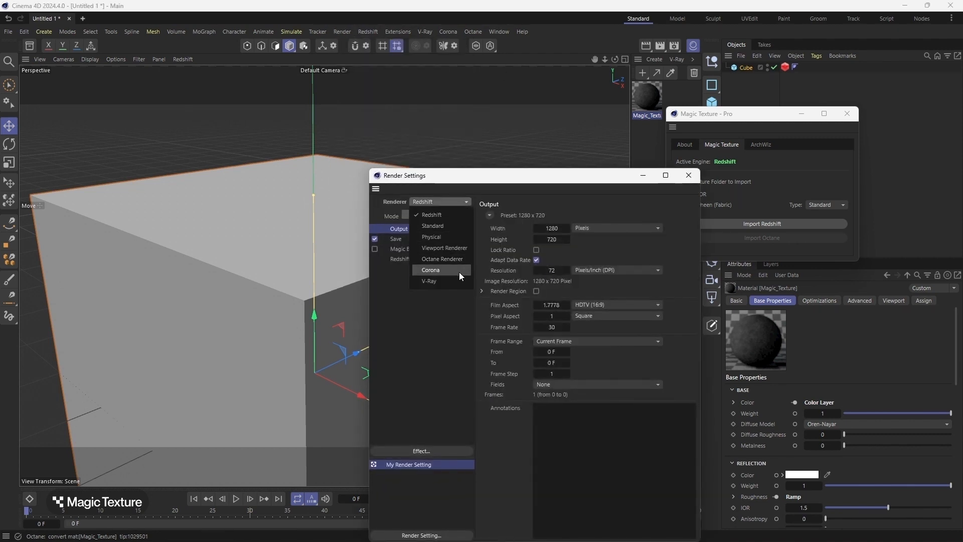
pyautogui.click(446, 259)
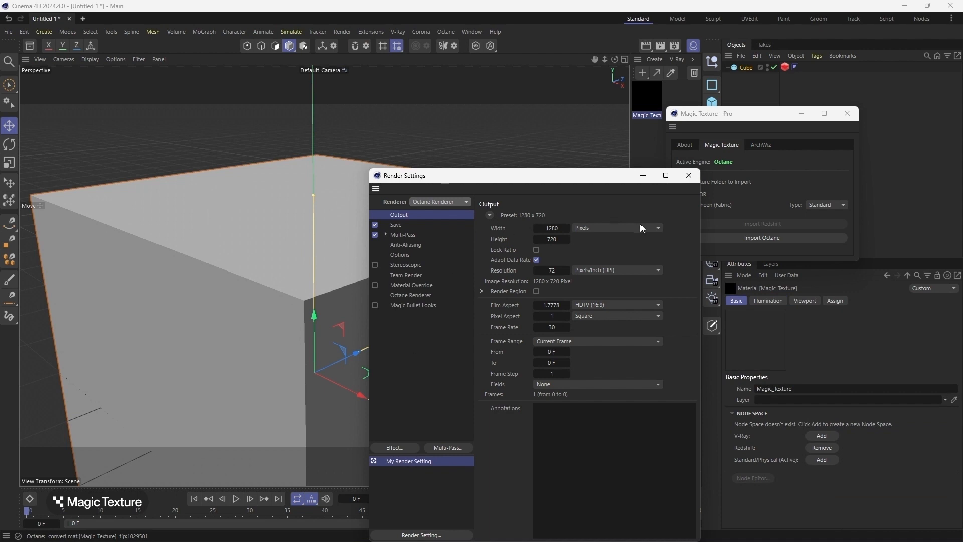
pyautogui.click(689, 175)
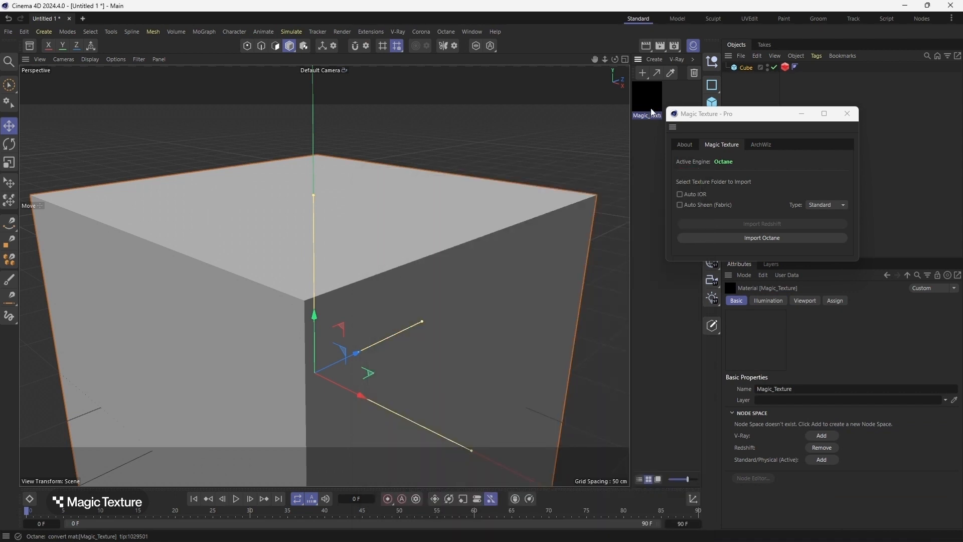
# Delete the Magic_Texture material and the leftover Redshift object tag on the cube.
pyautogui.press('Delete')
pyautogui.click(785, 67)
pyautogui.press('Delete')
# Import the Velvet texture folder as an Octane material with Magic Texture.
pyautogui.click(755, 237)
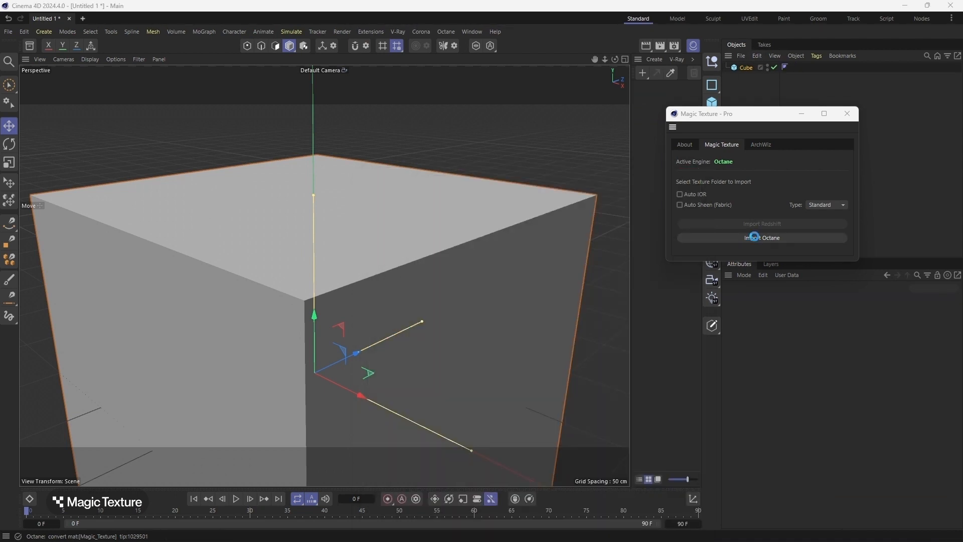
pyautogui.click(756, 239)
pyautogui.doubleClick(531, 122)
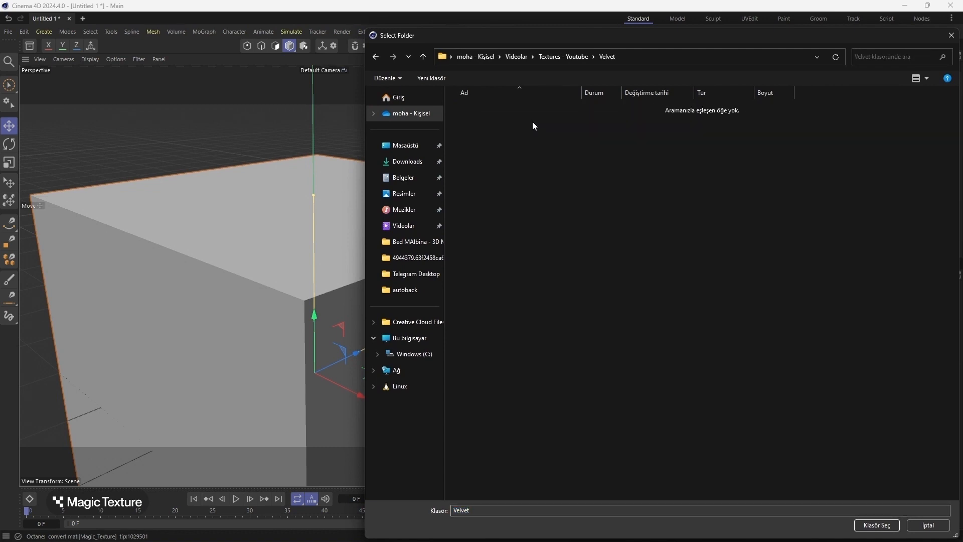
pyautogui.click(877, 525)
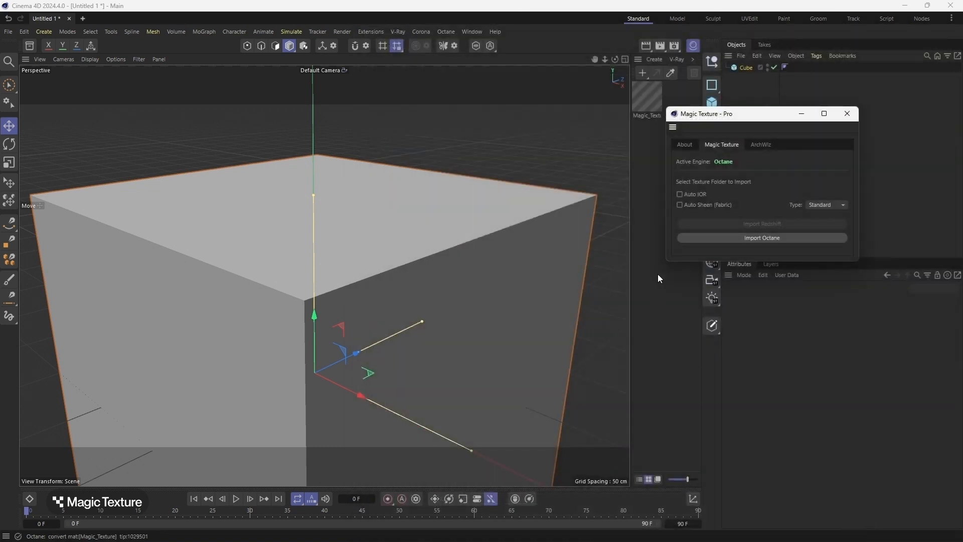
# Open the Magic_Texture material in the Octane Node Editor and select its sub nodes.
pyautogui.doubleClick(647, 106)
pyautogui.click(662, 251)
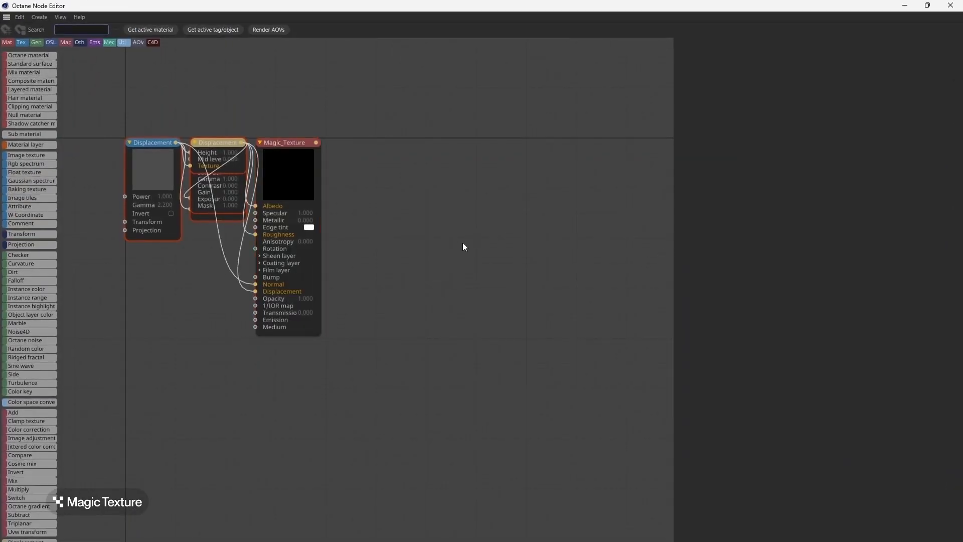
pyautogui.scroll(-2, 405, 162)
pyautogui.scroll(3, 221, 132)
pyautogui.moveTo(370, 133); pyautogui.dragTo(193, 198)
pyautogui.click(62, 17)
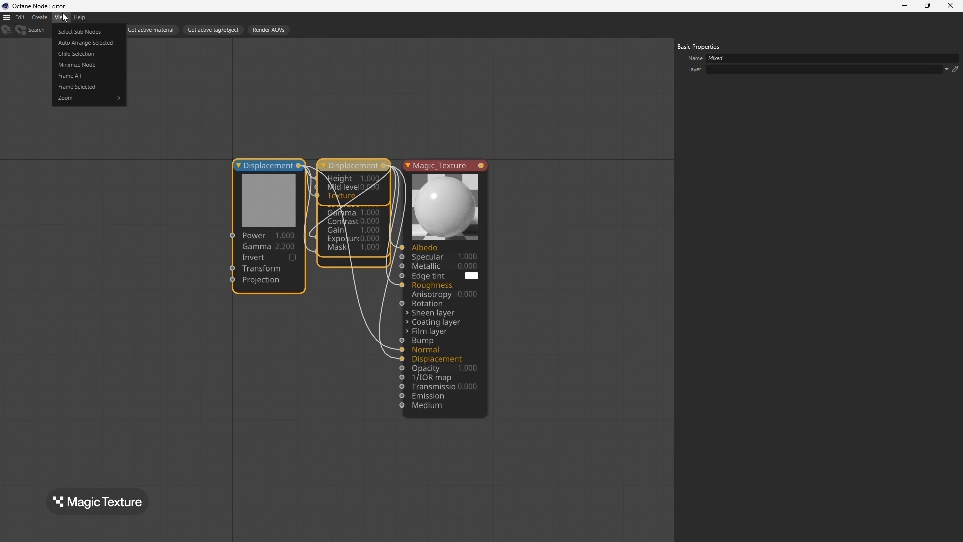
pyautogui.click(68, 33)
# Spread out the overlapping Displacement, Normal, Roughness and Gradient nodes around the graph so that they can be read separately.
pyautogui.moveTo(276, 189); pyautogui.dragTo(12, 179)
pyautogui.moveTo(363, 175); pyautogui.dragTo(149, 175)
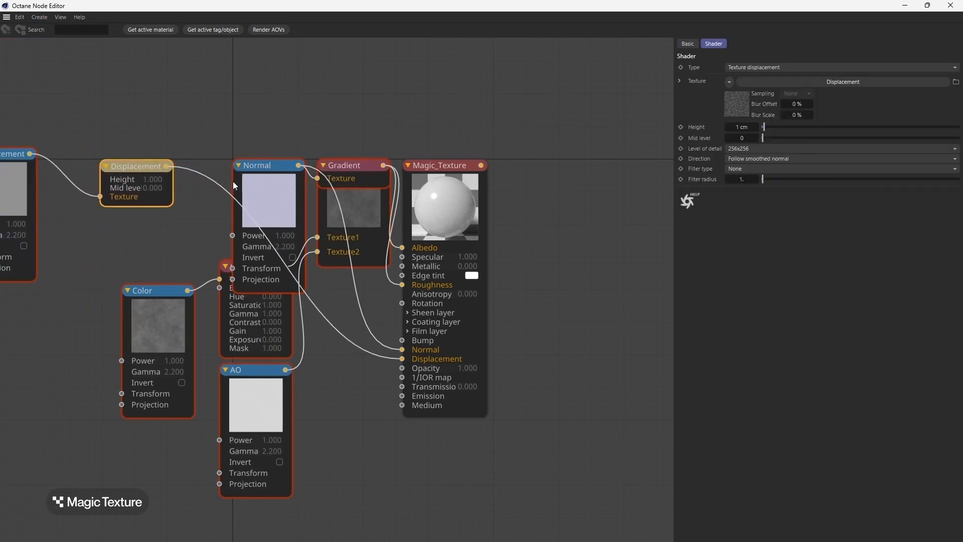
pyautogui.scroll(-1, 283, 187)
pyautogui.moveTo(283, 187); pyautogui.dragTo(266, 502)
pyautogui.moveTo(291, 187); pyautogui.dragTo(258, 77)
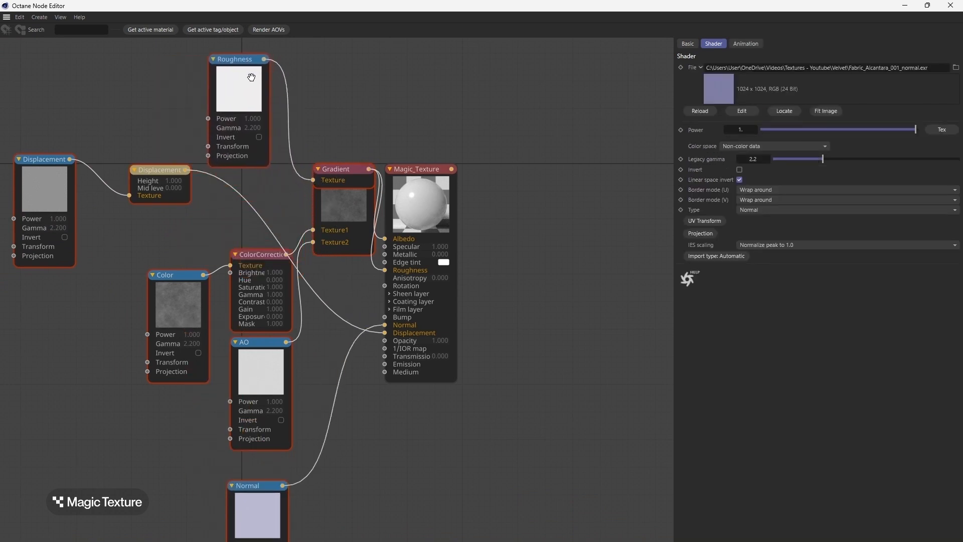
pyautogui.moveTo(334, 170); pyautogui.dragTo(329, 86)
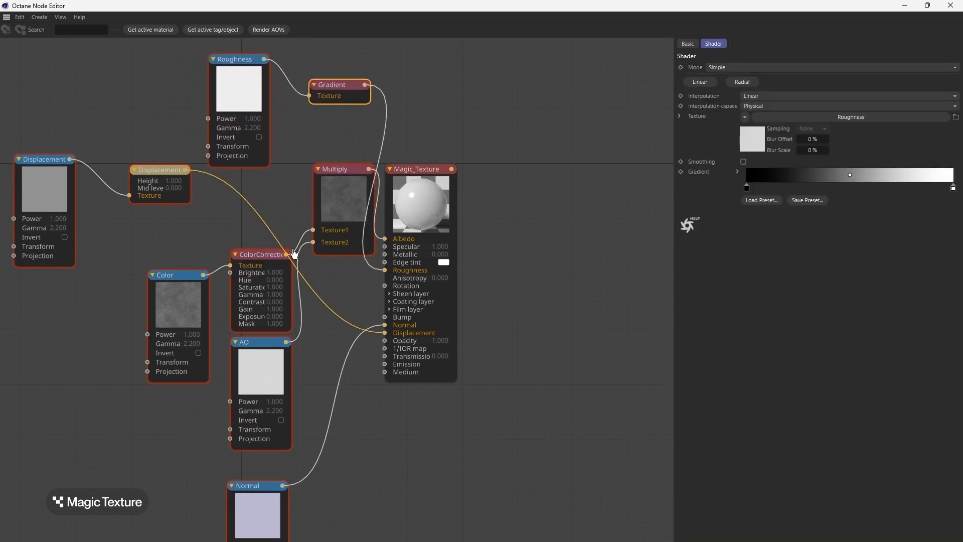
# Separate the ColorCorrection, Color and AO nodes and move the Magic_Texture material node further away from its inputs.
pyautogui.scroll(2, 268, 270)
pyautogui.moveTo(255, 274); pyautogui.dragTo(248, 227)
pyautogui.moveTo(150, 303); pyautogui.dragTo(318, 366)
pyautogui.scroll(-2, 340, 384)
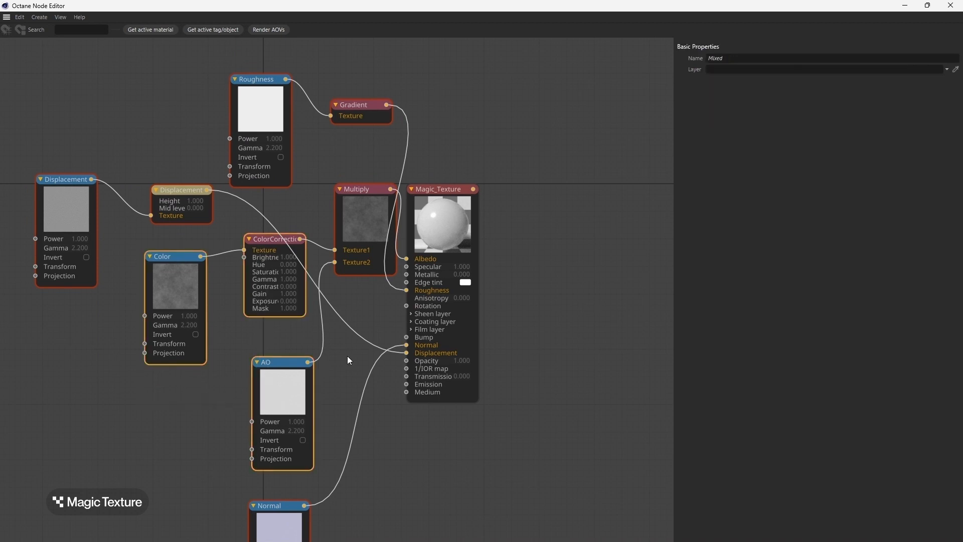
pyautogui.moveTo(439, 189); pyautogui.dragTo(629, 189)
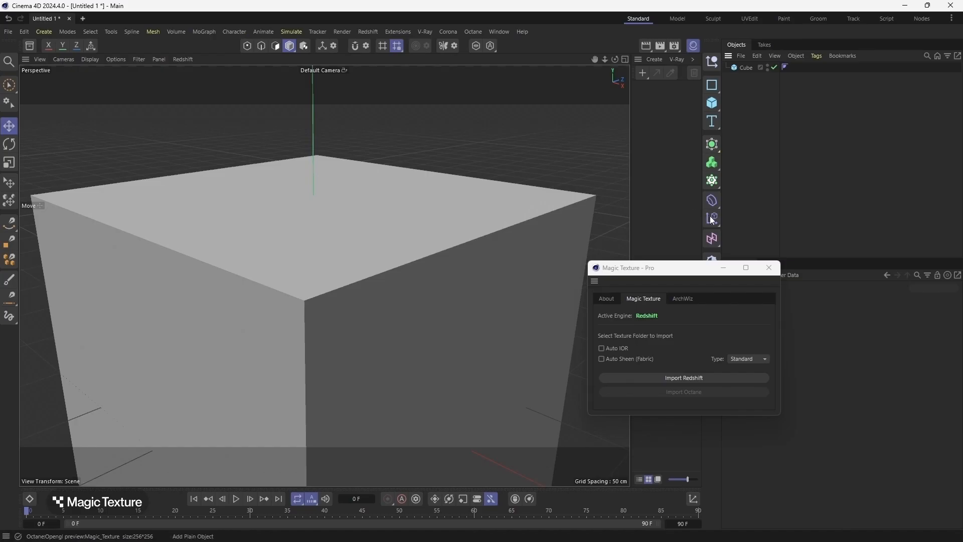
# Select the cube and import the Velvet texture folder as a Redshift material, accepting the use of the first color texture.
pyautogui.moveTo(699, 268); pyautogui.dragTo(778, 114)
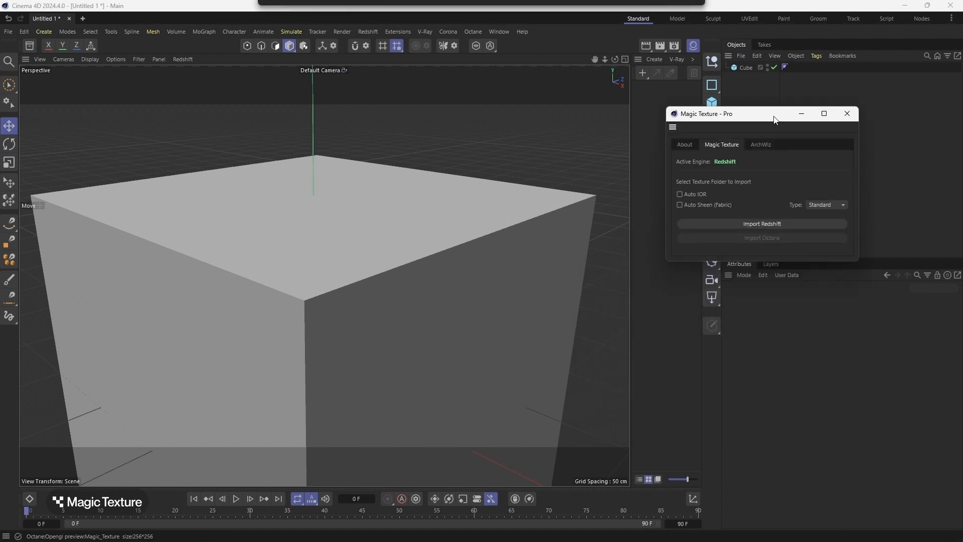
pyautogui.click(751, 224)
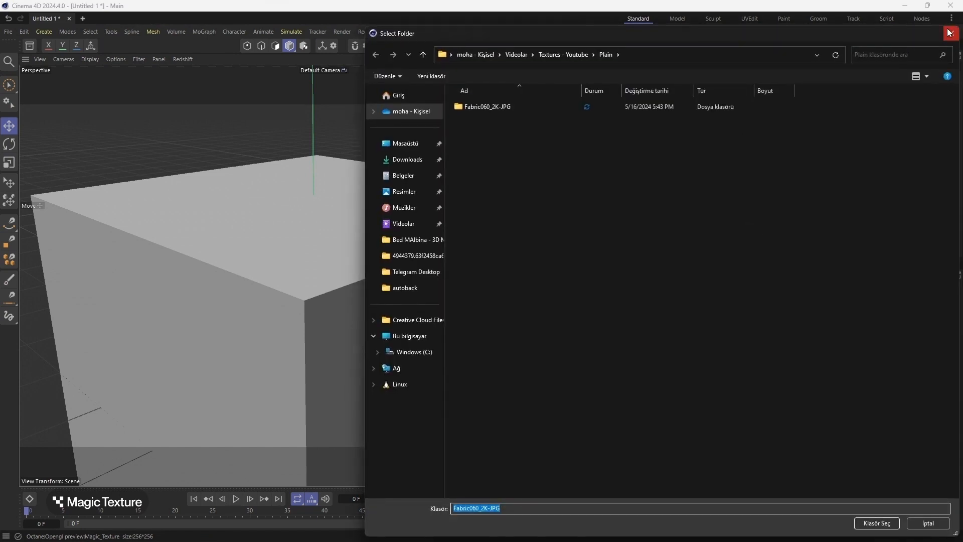
pyautogui.click(950, 33)
pyautogui.click(739, 71)
pyautogui.click(753, 225)
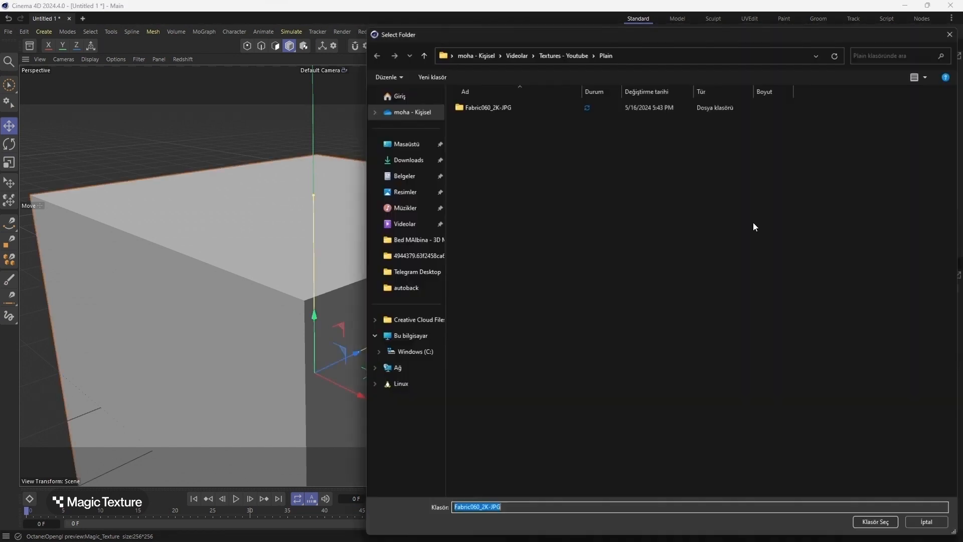
pyautogui.click(423, 55)
pyautogui.doubleClick(478, 122)
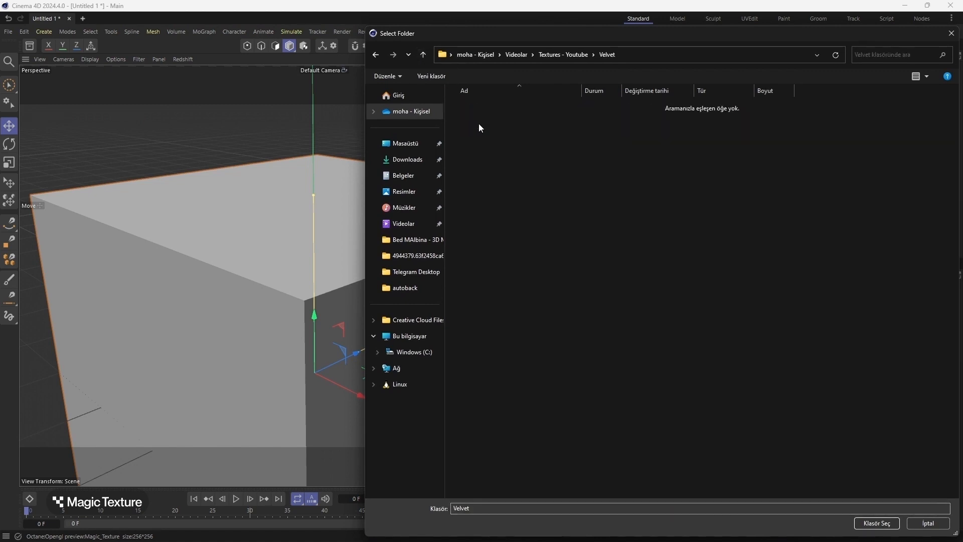
pyautogui.click(892, 523)
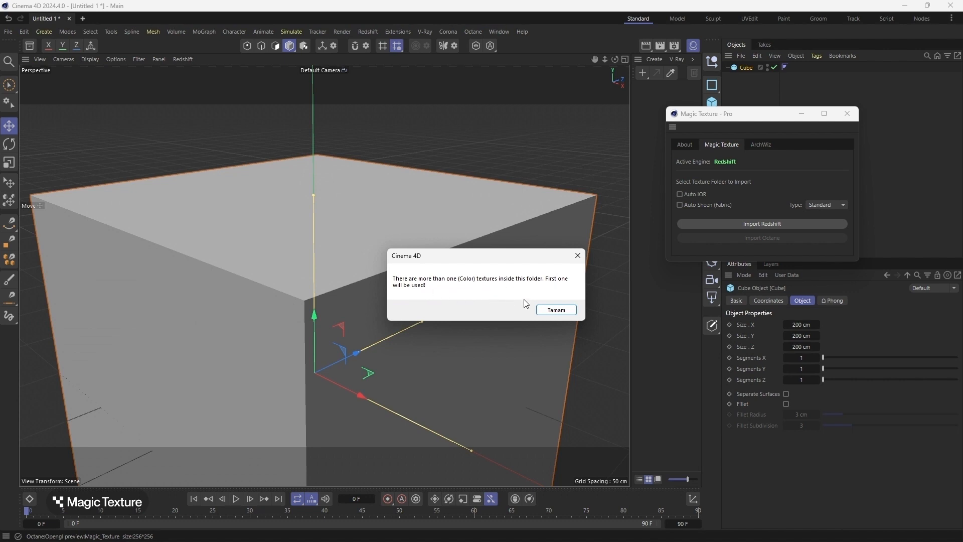
pyautogui.click(552, 310)
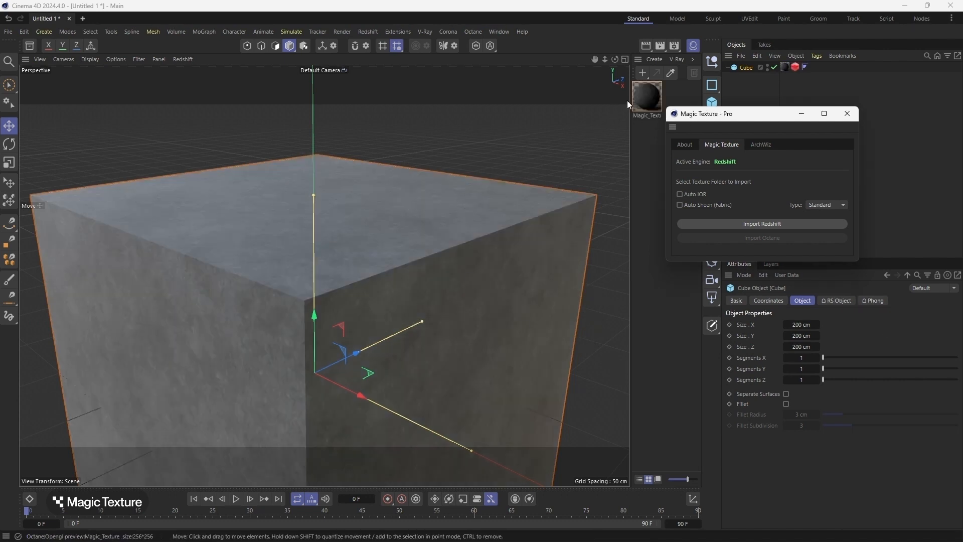
# Open the Magic_Texture material's node graph and examine the overall layout and the Bump Map node.
pyautogui.doubleClick(653, 98)
pyautogui.scroll(8, 535, 354)
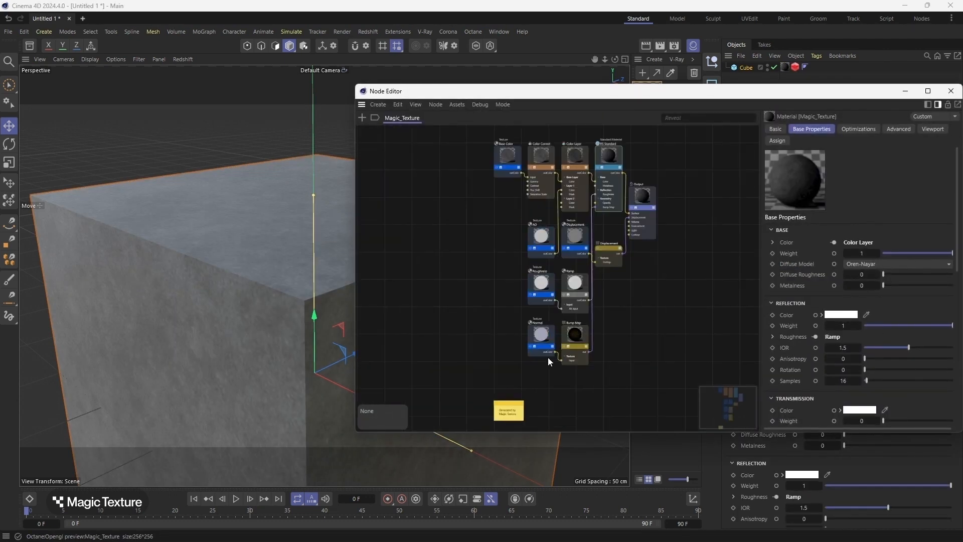
pyautogui.scroll(-7, 479, 287)
pyautogui.scroll(4, 475, 251)
pyautogui.scroll(2, 475, 250)
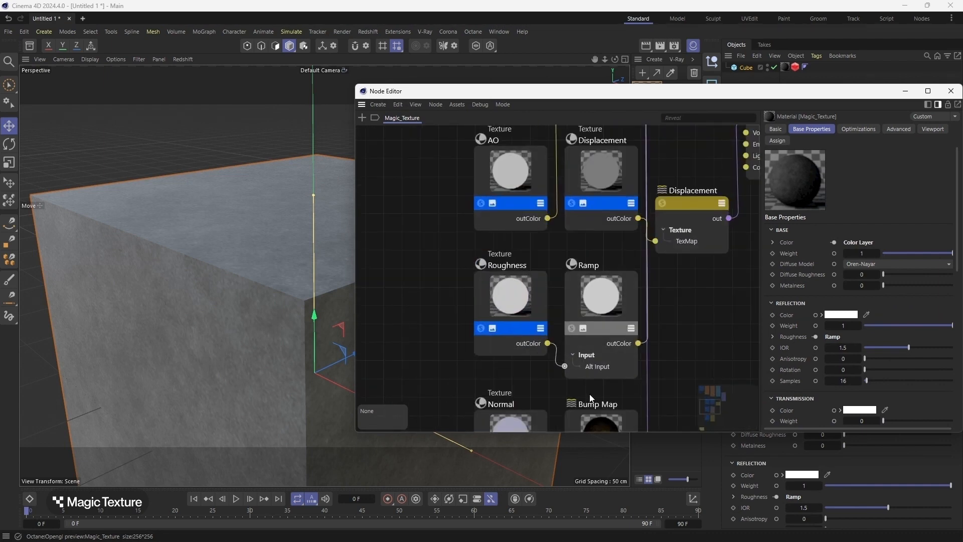
pyautogui.click(600, 417)
pyautogui.scroll(-6, 553, 292)
pyautogui.scroll(6, 553, 290)
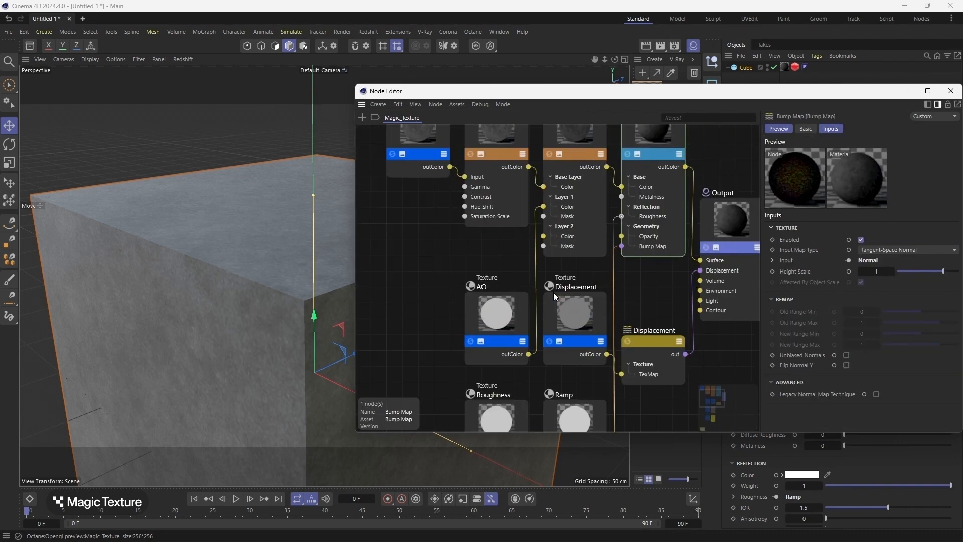
pyautogui.scroll(-3, 535, 299)
# Check the Base Color texture node's image path and compare it with the files in the Velvet folder.
pyautogui.click(512, 309)
pyautogui.click(453, 242)
pyautogui.click(464, 197)
pyautogui.moveTo(933, 295); pyautogui.dragTo(857, 296)
pyautogui.moveTo(961, 292); pyautogui.dragTo(940, 295)
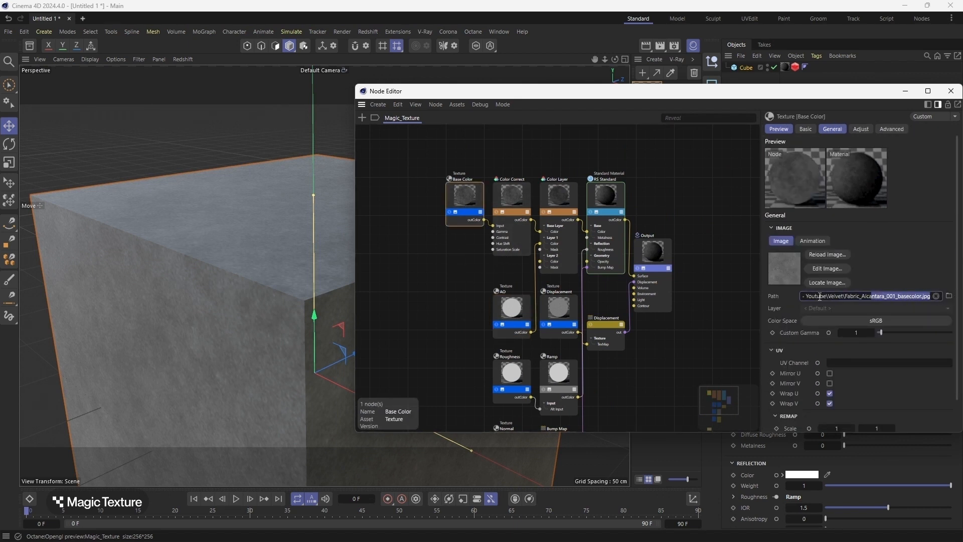
pyautogui.click(949, 296)
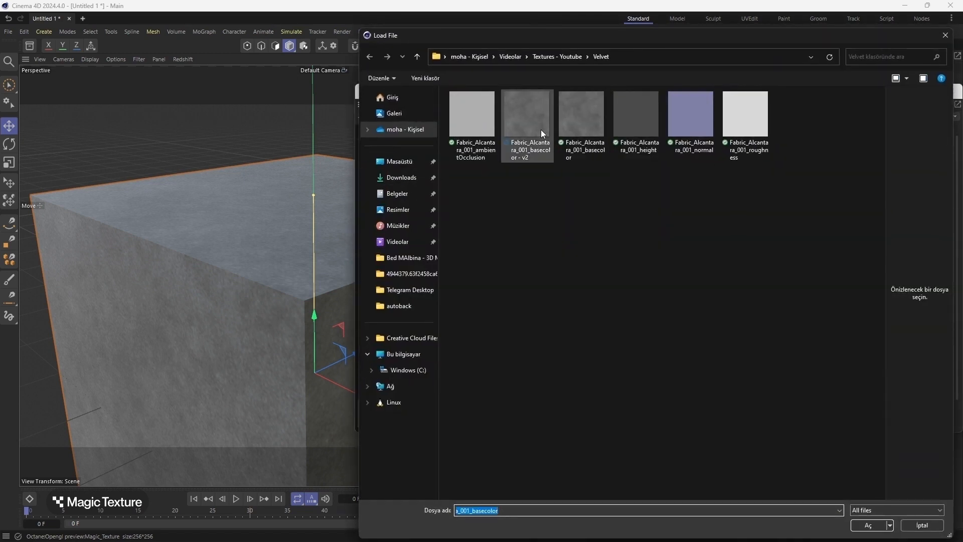
pyautogui.click(942, 35)
# Look over the whole Redshift node graph and close the node editor.
pyautogui.click(647, 210)
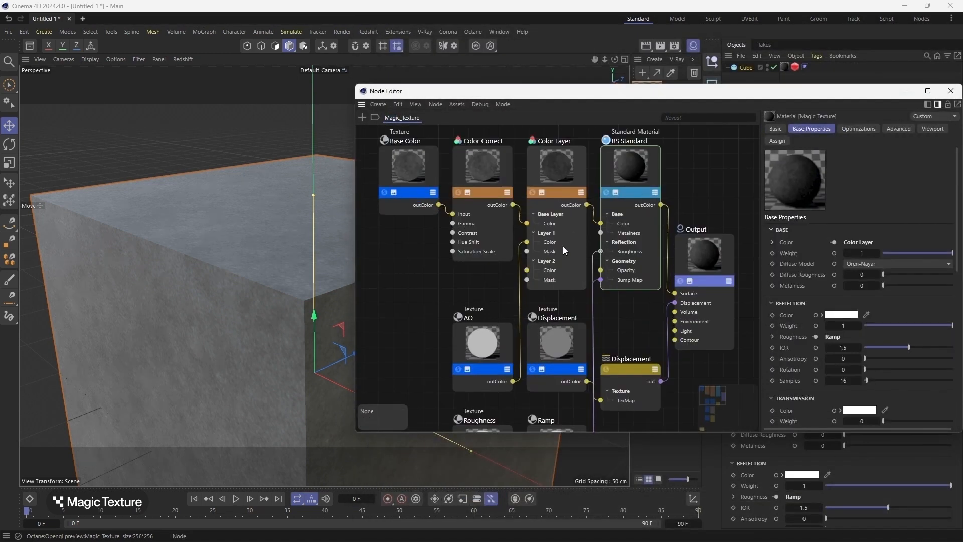
pyautogui.scroll(-2, 563, 261)
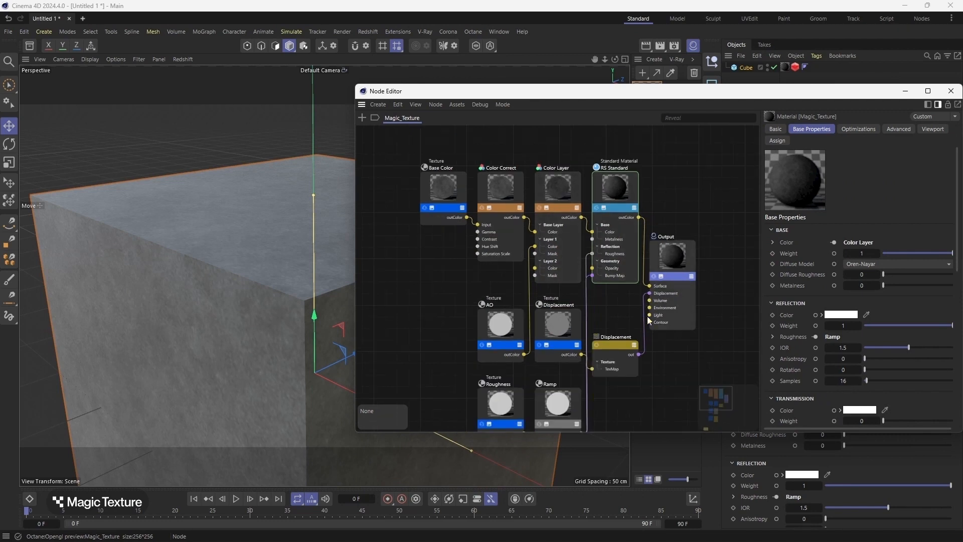
pyautogui.scroll(-3, 610, 234)
pyautogui.scroll(3, 631, 300)
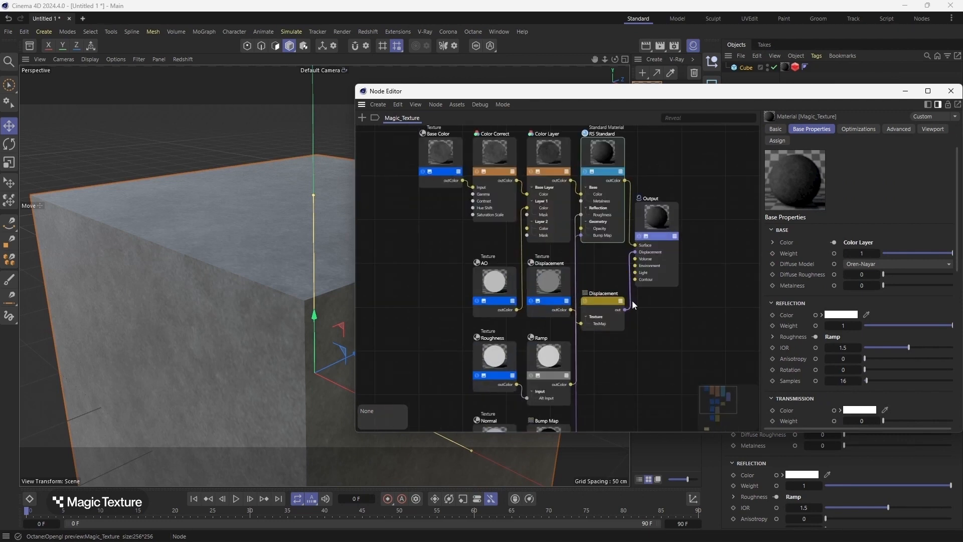
pyautogui.click(946, 92)
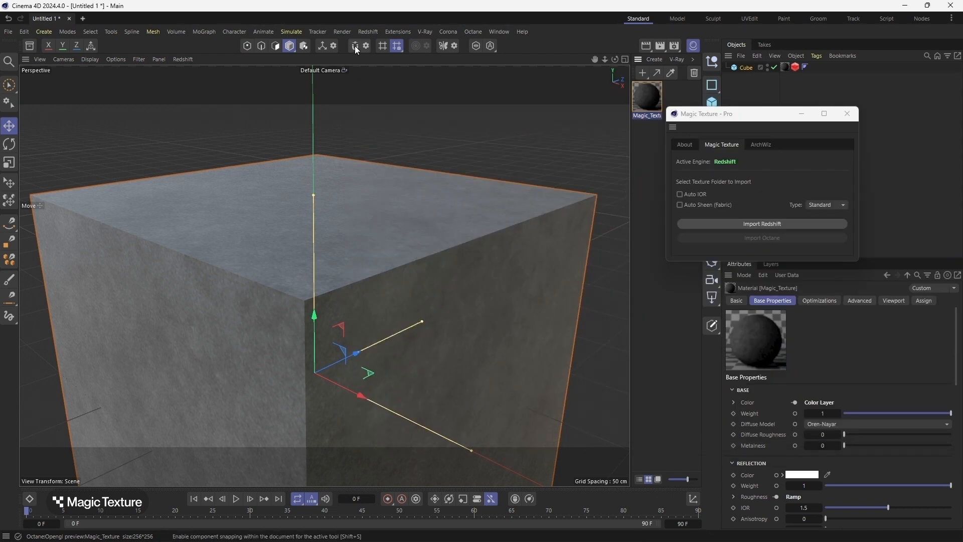
# Delete the cube's material and Redshift object tags together with the Magic_Texture material.
pyautogui.click(786, 67)
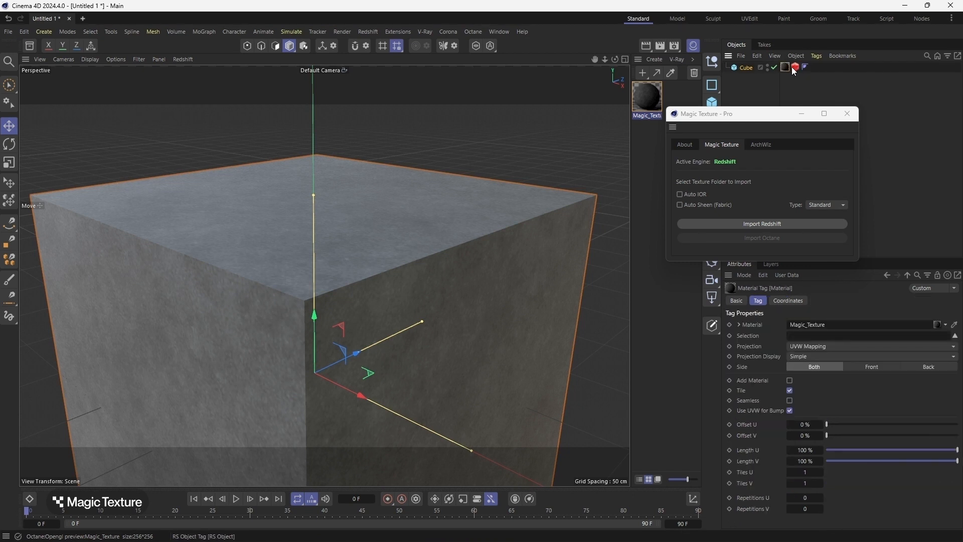
pyautogui.keyDown('shift'); pyautogui.click(793, 68); pyautogui.keyUp('shift')
pyautogui.press('Delete')
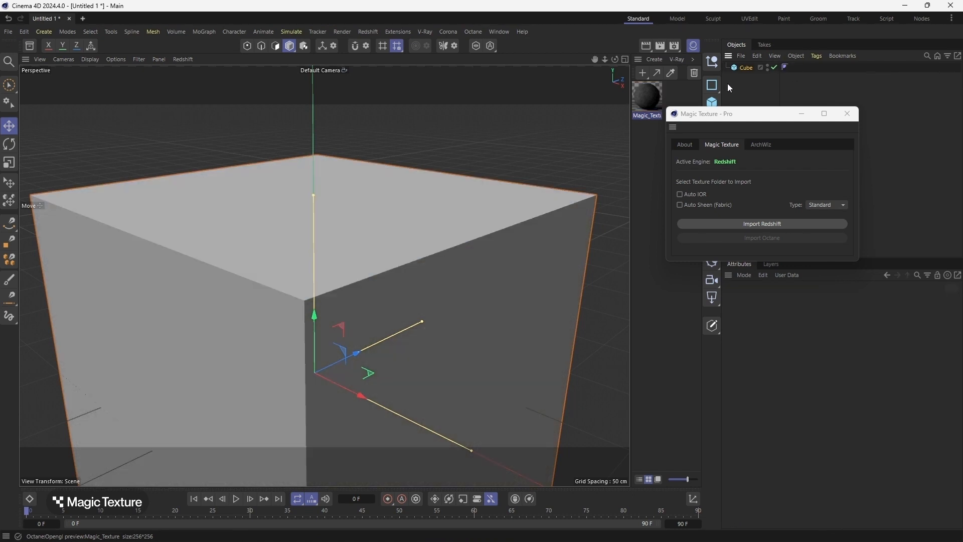
pyautogui.press('Delete')
# Set the renderer to Octane Renderer in the render settings.
pyautogui.click(342, 32)
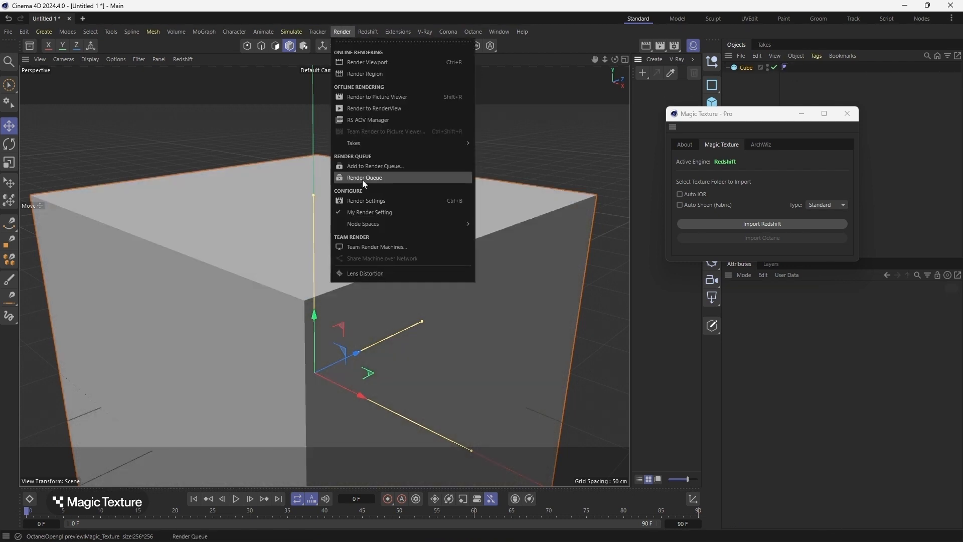
pyautogui.click(366, 204)
pyautogui.click(432, 202)
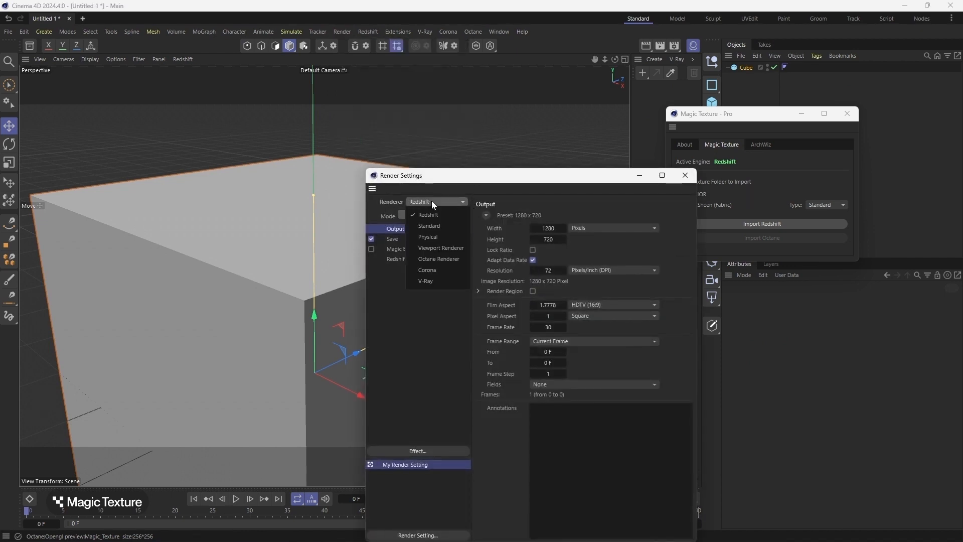
pyautogui.click(452, 258)
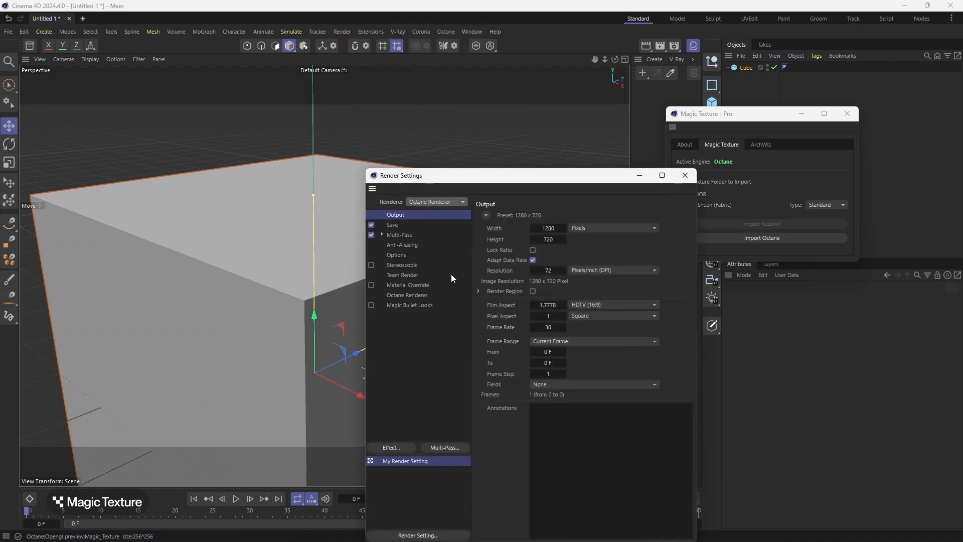
pyautogui.click(694, 181)
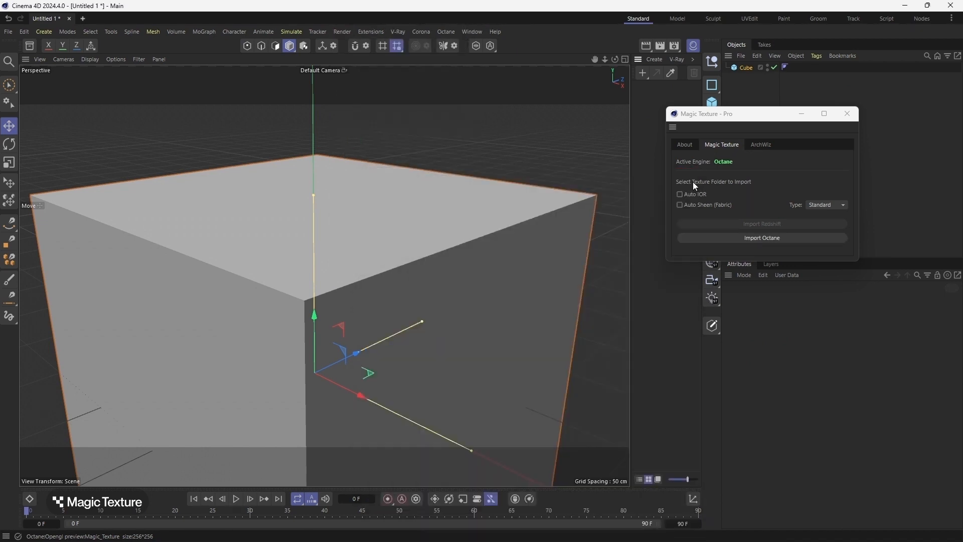
# Import the Velvet texture folder as an Octane material for the cube, accepting the use of the first color texture.
pyautogui.click(746, 69)
pyautogui.click(765, 232)
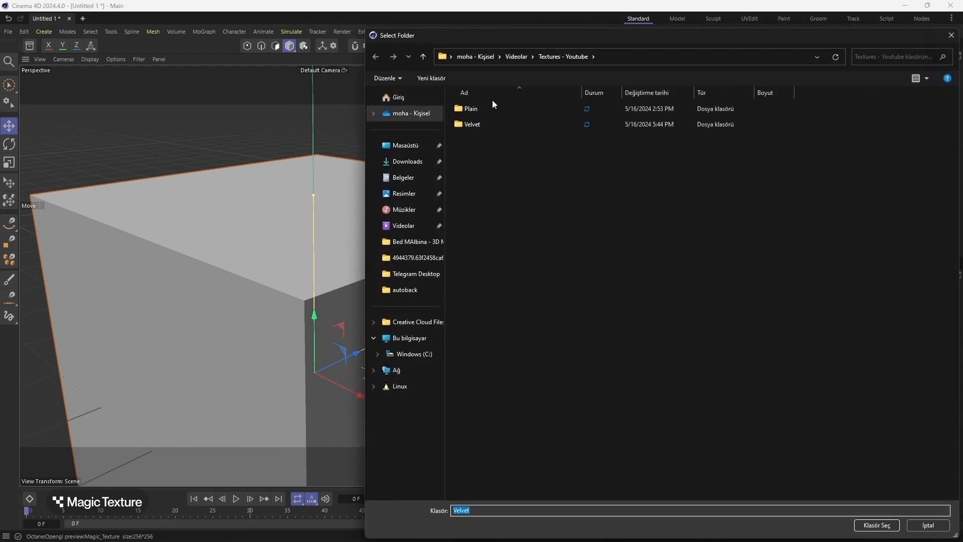
pyautogui.doubleClick(488, 128)
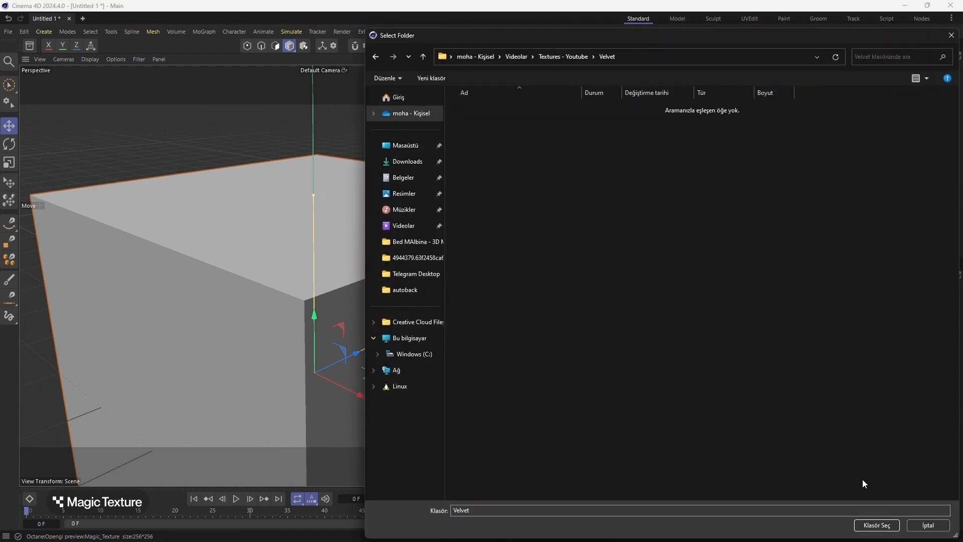
pyautogui.click(877, 526)
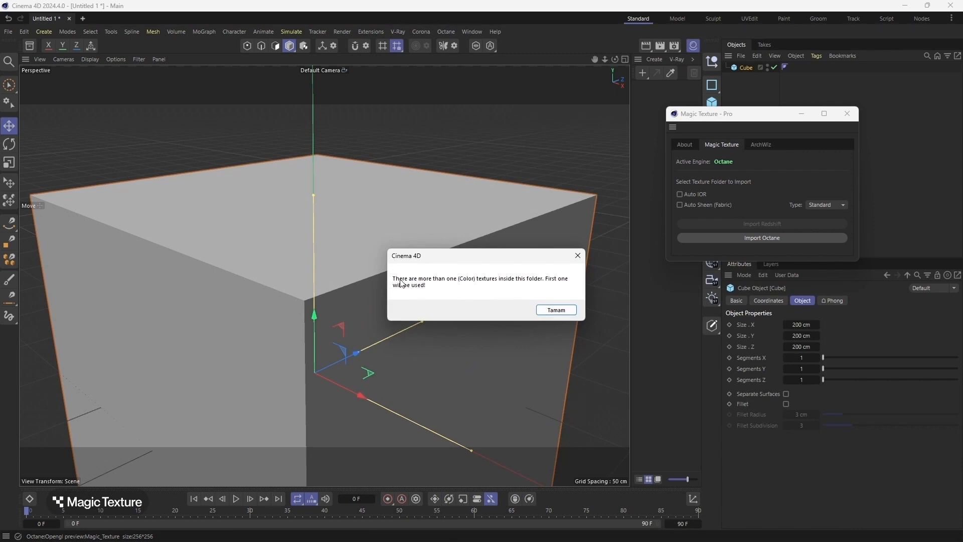
pyautogui.press('Return')
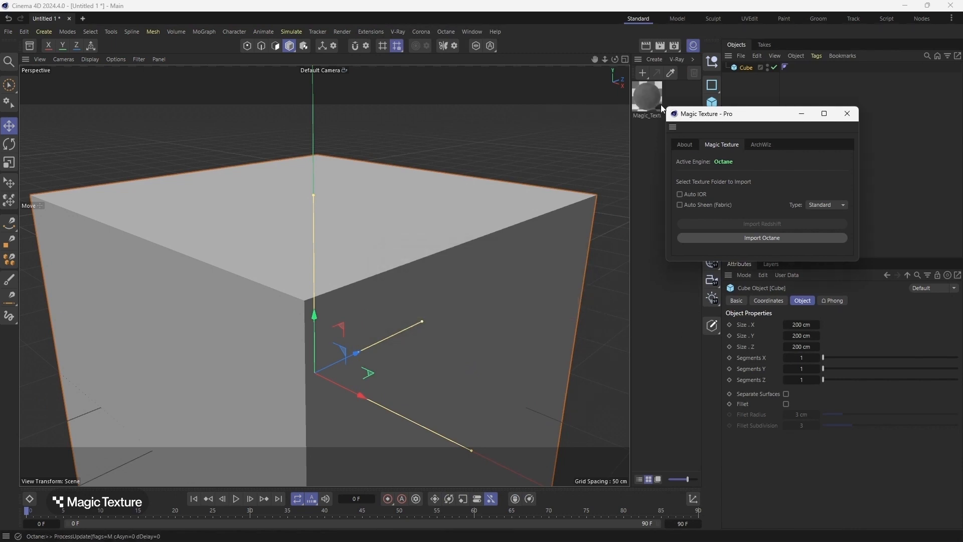
# Open the Magic_Texture material in the Octane Node Editor and auto-arrange its nodes.
pyautogui.click(654, 101)
pyautogui.doubleClick(655, 101)
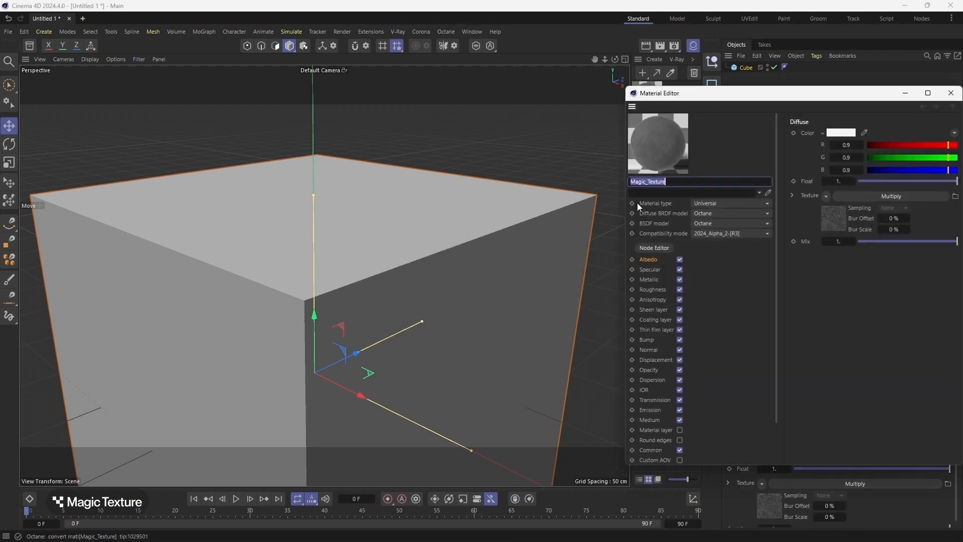
pyautogui.click(665, 249)
pyautogui.scroll(-2, 436, 291)
pyautogui.moveTo(433, 278); pyautogui.dragTo(296, 419)
pyautogui.click(260, 208)
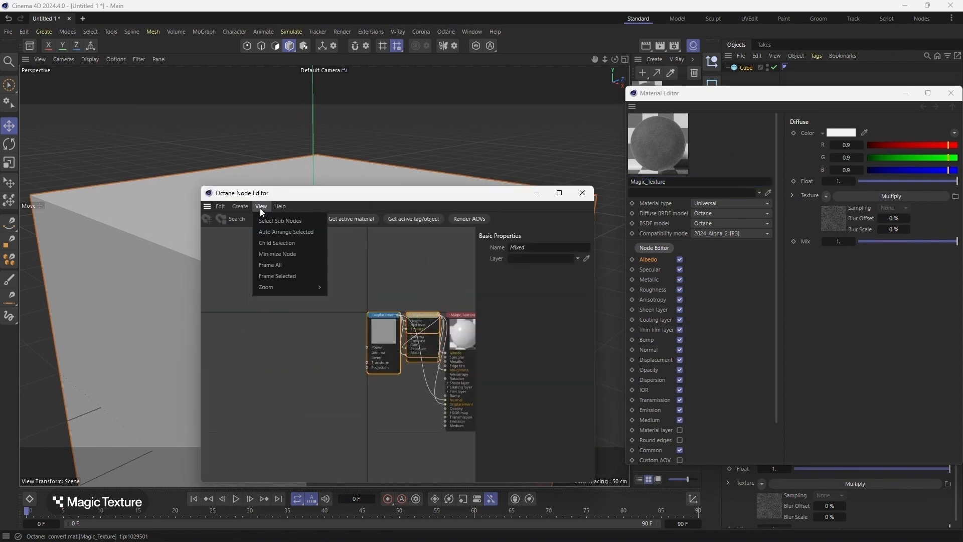
pyautogui.click(300, 232)
# Check which file the Color node uses against the textures in the Velvet folder, without choosing another file.
pyautogui.scroll(6, 417, 361)
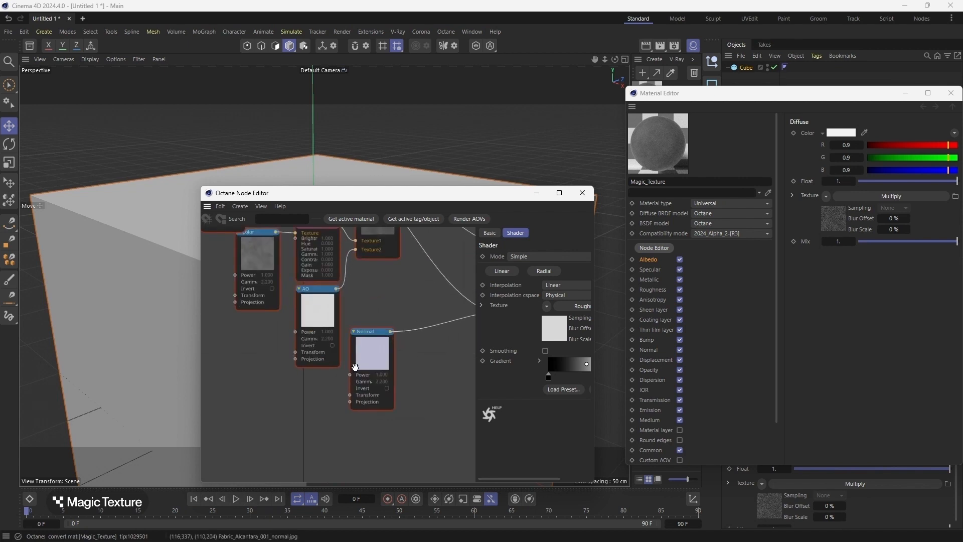
pyautogui.scroll(-3, 353, 367)
pyautogui.scroll(3, 318, 310)
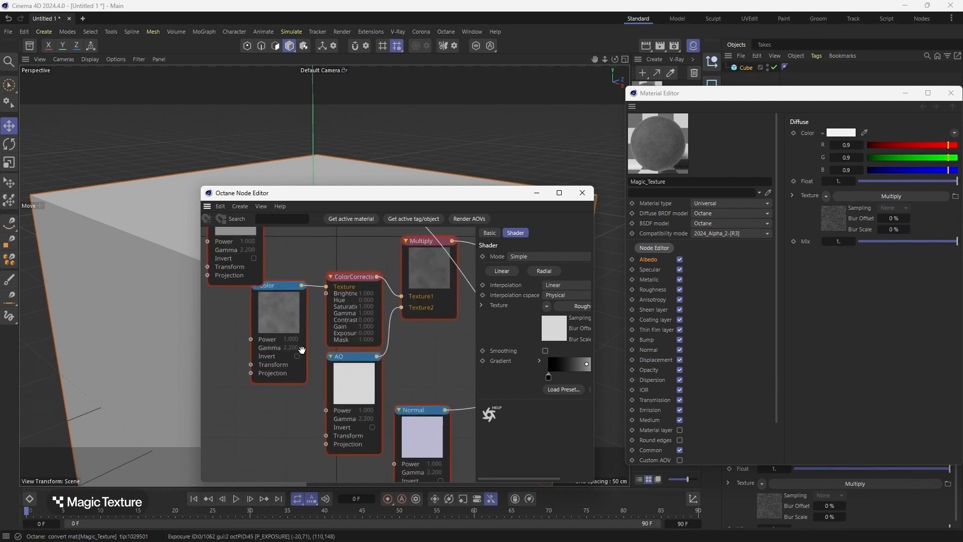
pyautogui.moveTo(266, 340); pyautogui.dragTo(252, 344)
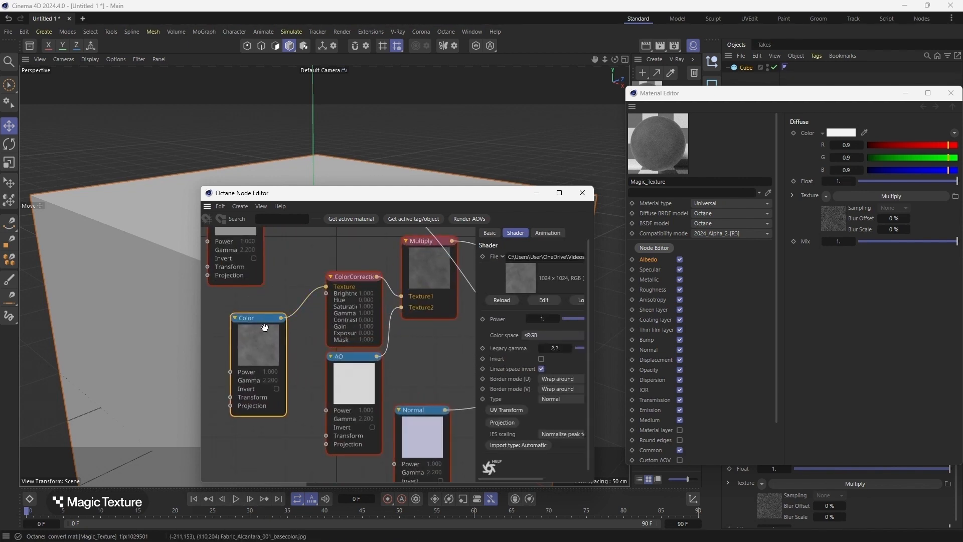
pyautogui.moveTo(538, 255); pyautogui.dragTo(588, 256)
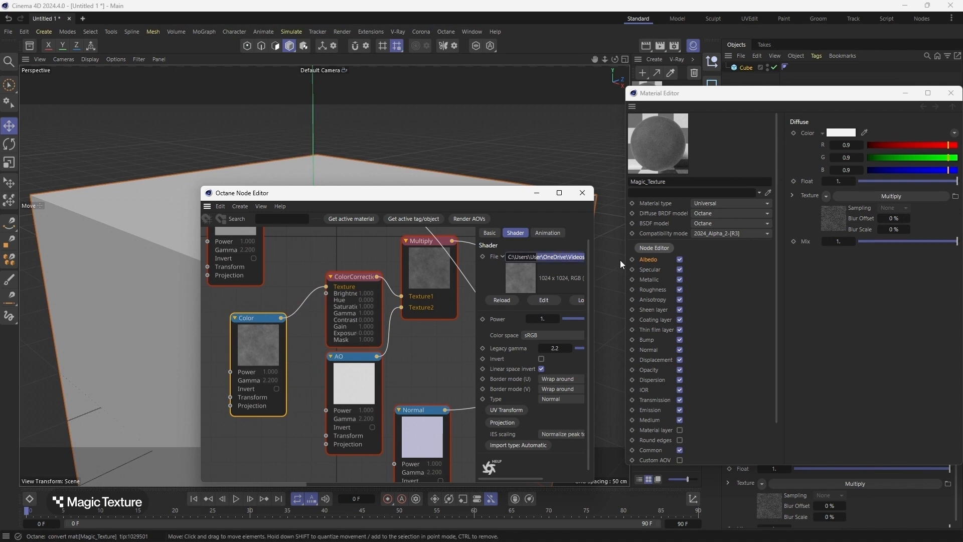
pyautogui.click(560, 192)
pyautogui.click(850, 61)
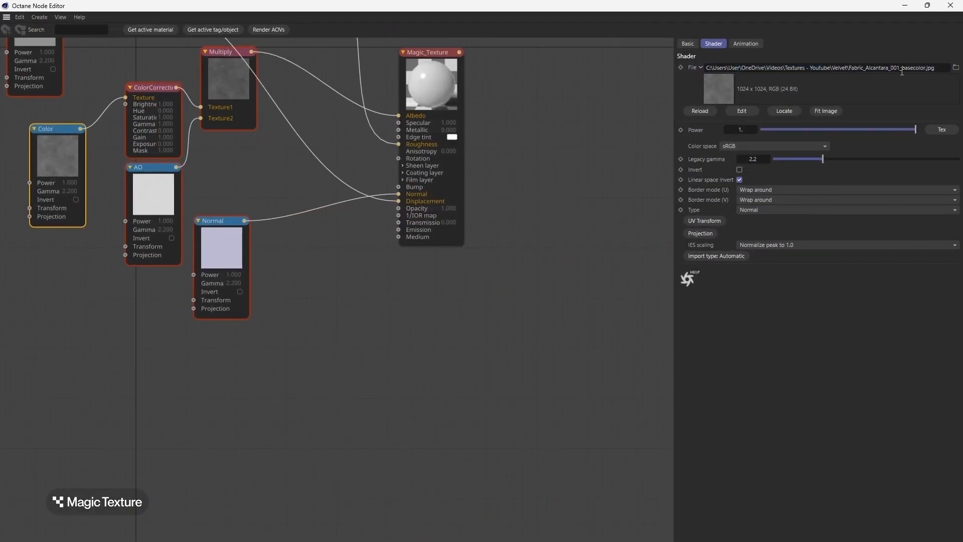
pyautogui.click(957, 67)
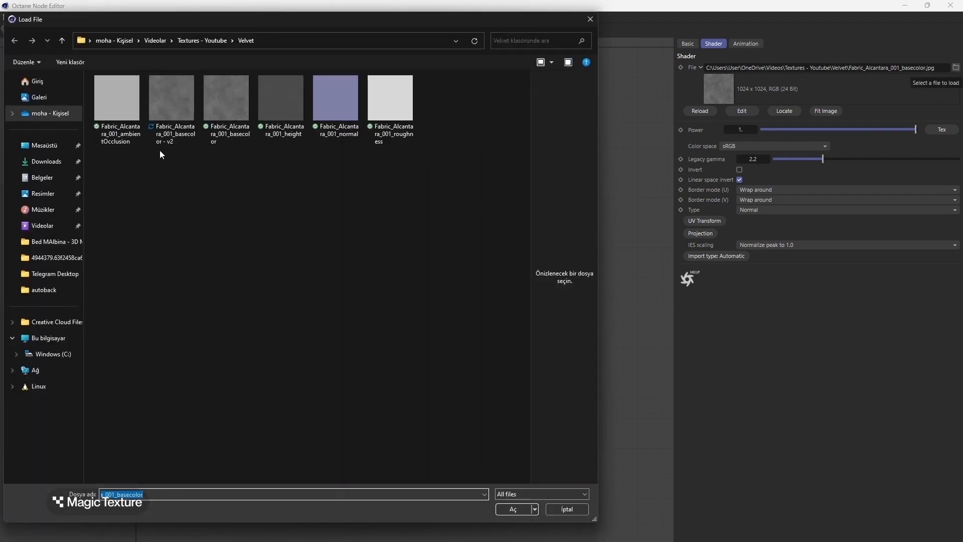
pyautogui.click(556, 508)
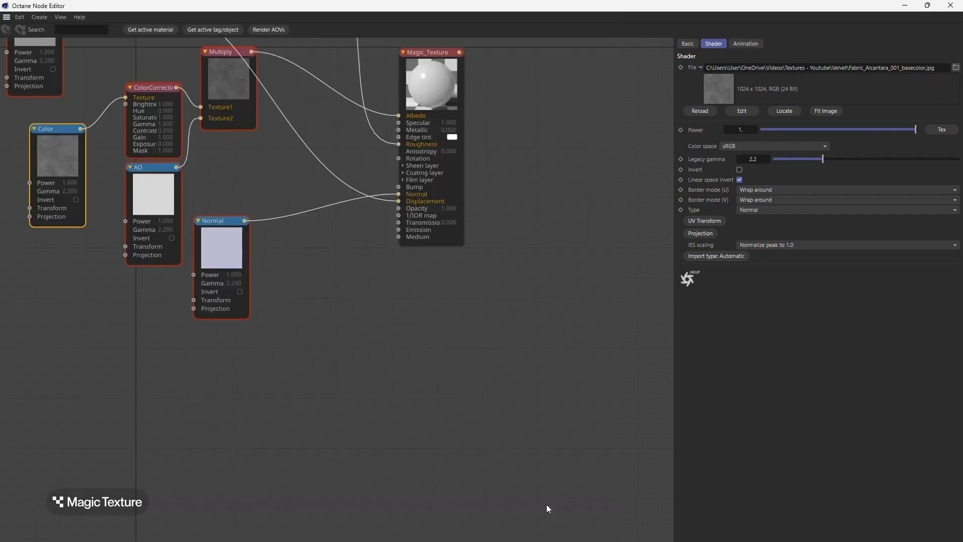
# Examine the whole Octane node graph, from the image textures to the Magic_Texture material inputs.
pyautogui.scroll(-5, 516, 357)
pyautogui.scroll(6, 514, 275)
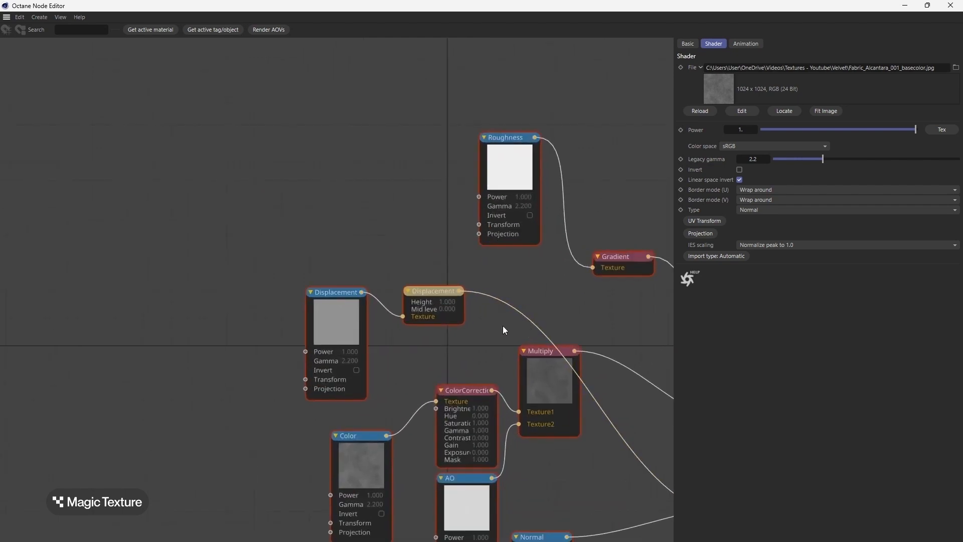
pyautogui.scroll(1, 365, 336)
pyautogui.scroll(-3, 361, 331)
pyautogui.scroll(-3, 450, 348)
pyautogui.scroll(2, 553, 401)
pyautogui.scroll(2, 508, 449)
pyautogui.scroll(-3, 515, 509)
pyautogui.scroll(3, 530, 448)
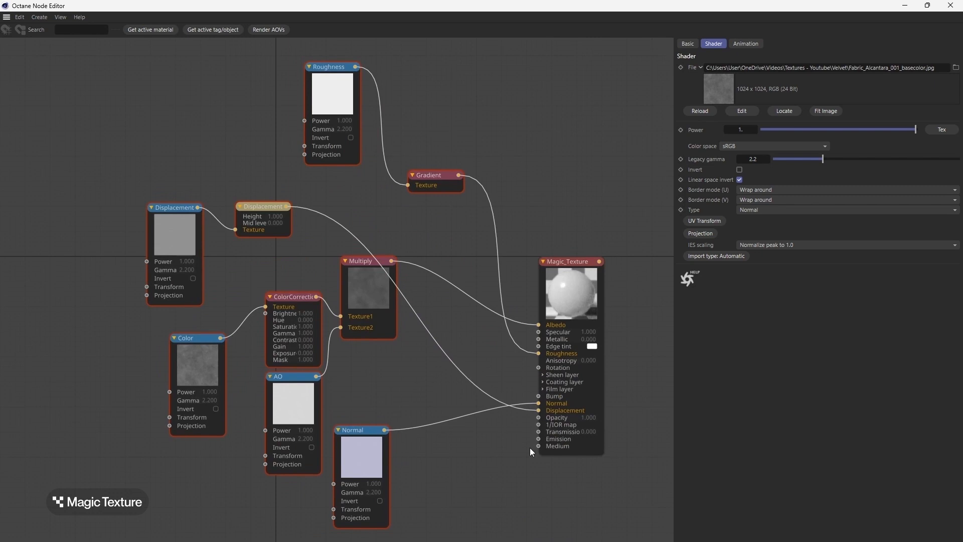
# Close the node editor and the Material Editor, and select the cube in the viewport.
pyautogui.click(944, 5)
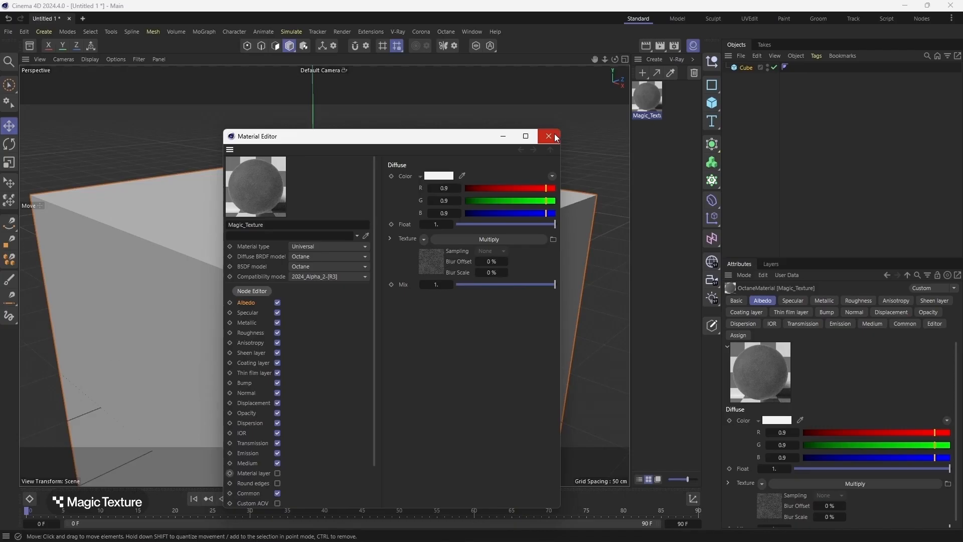
pyautogui.click(555, 134)
pyautogui.click(763, 119)
pyautogui.scroll(-5, 249, 303)
pyautogui.click(258, 281)
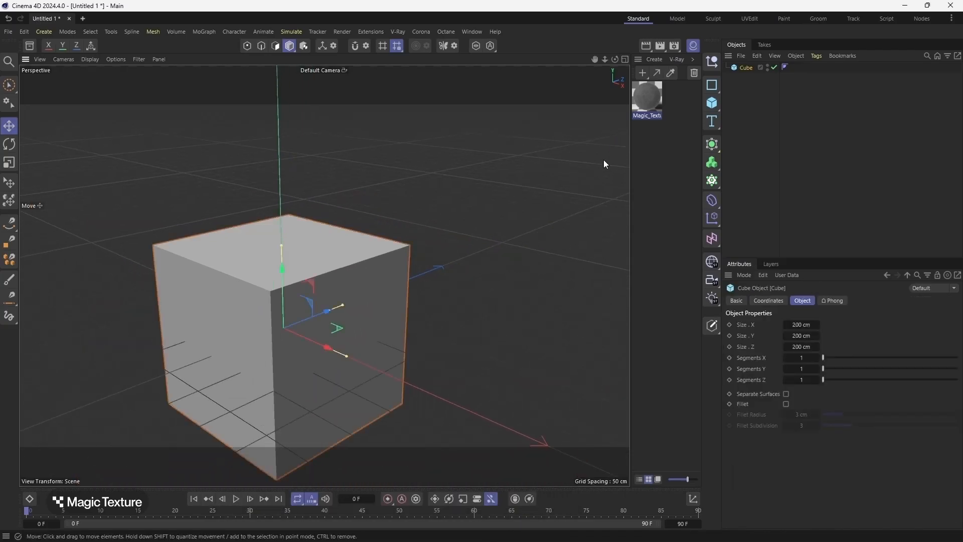
# Reopen the node graph of the Magic_Texture material.
pyautogui.doubleClick(647, 100)
pyautogui.click(654, 252)
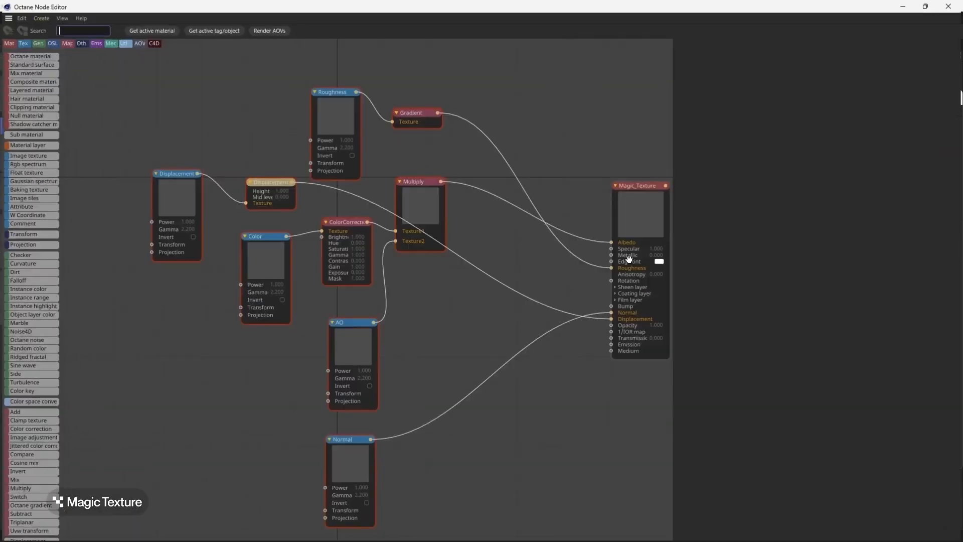
pyautogui.scroll(-1, 290, 211)
pyautogui.scroll(1, 103, 111)
pyautogui.moveTo(124, 116); pyautogui.dragTo(177, 149, button='middle')
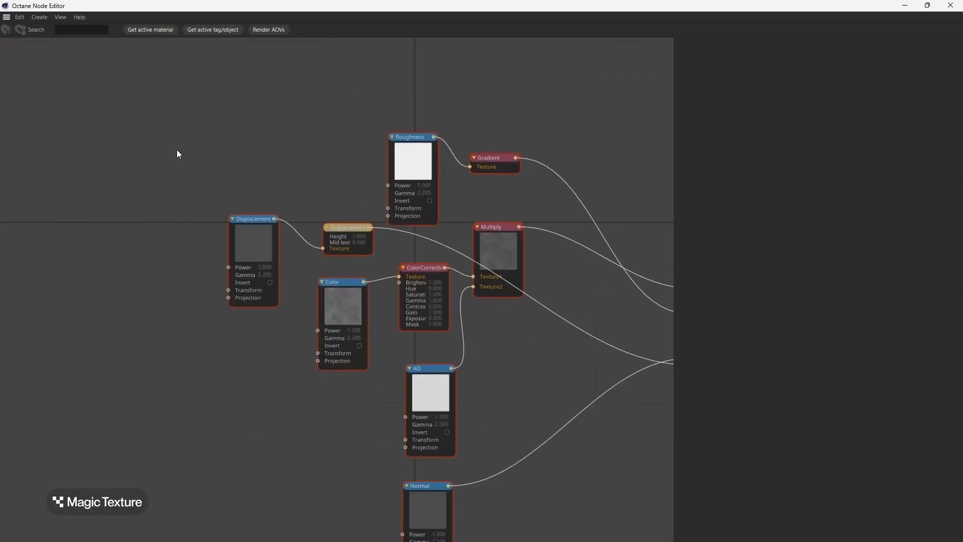
# Select the texture displacement node and move it closer to the Displacement image texture node.
pyautogui.scroll(7, 250, 238)
pyautogui.click(245, 235)
pyautogui.click(453, 199)
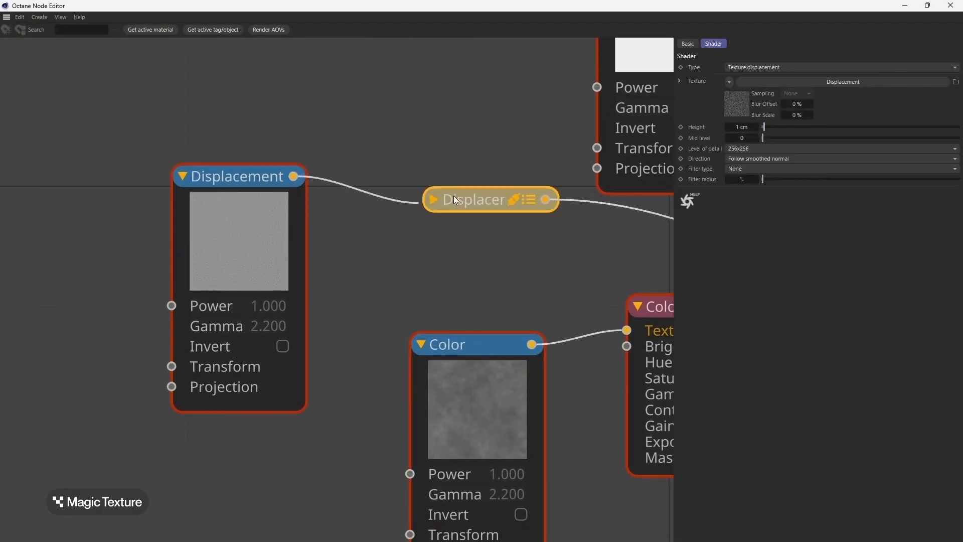
pyautogui.click(438, 203)
pyautogui.click(438, 204)
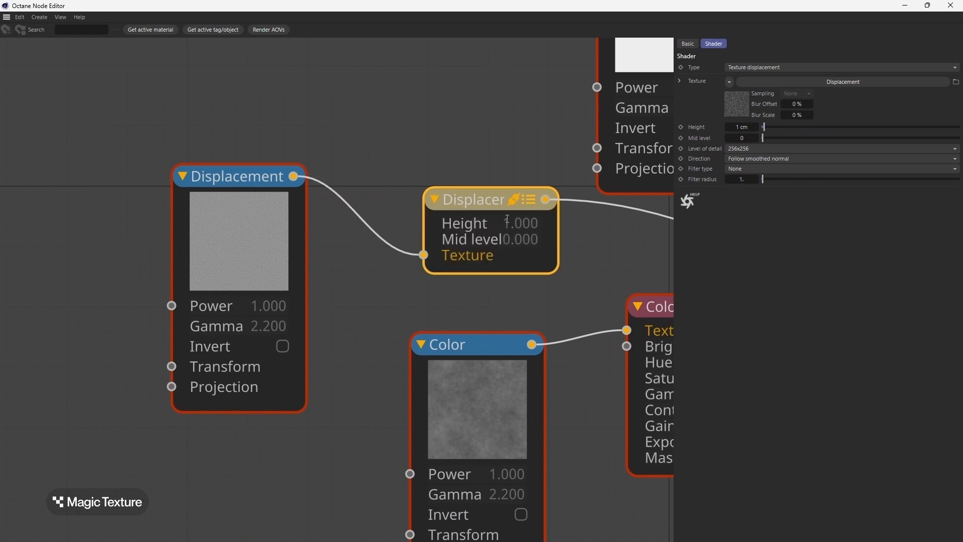
pyautogui.moveTo(483, 217); pyautogui.dragTo(407, 206)
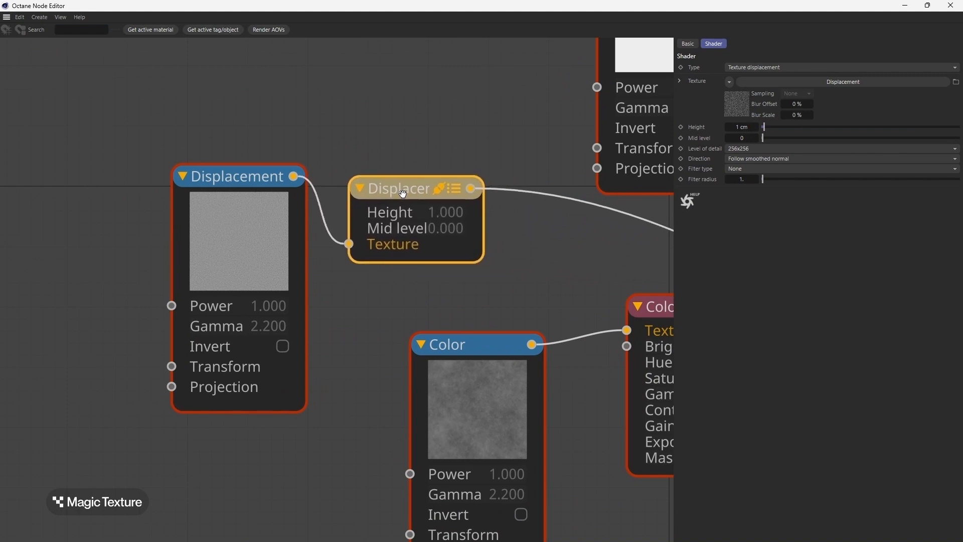
# Set the height of the texture displacement to 10 cm.
pyautogui.click(746, 128)
pyautogui.press('Return')
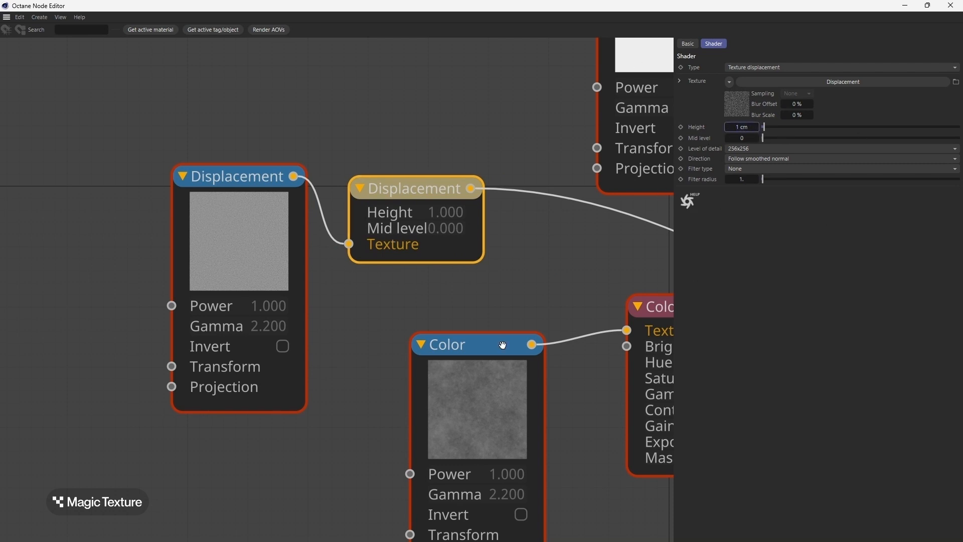
pyautogui.click(739, 129)
pyautogui.write('10')
pyautogui.press('Return')
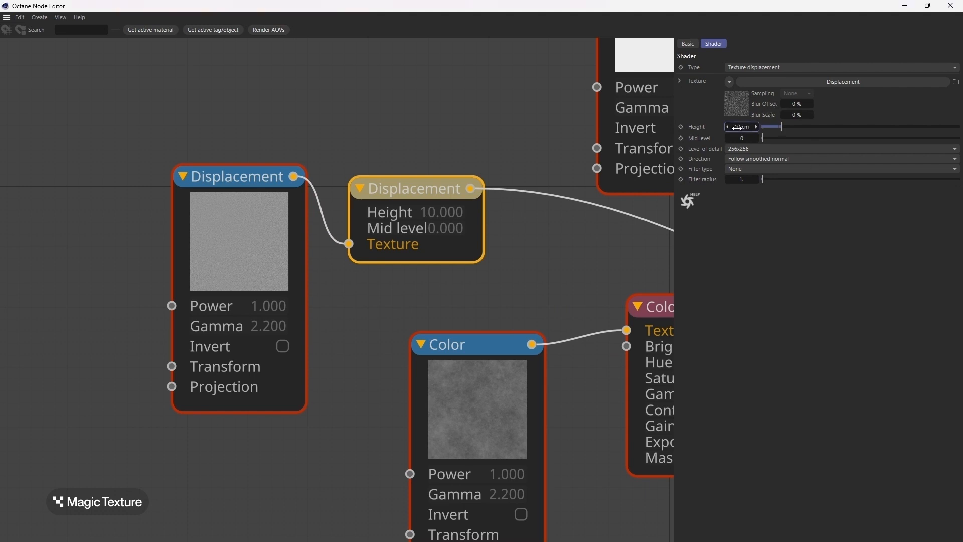